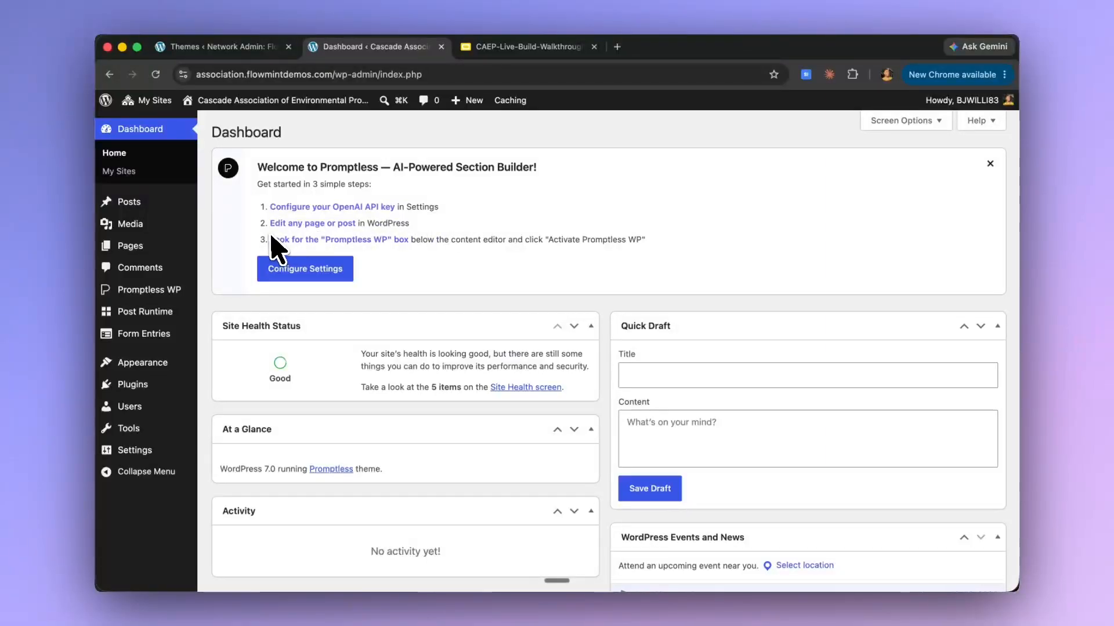
# - Review the plugins and themes installed in the multisite network admin
pyautogui.moveTo(144, 246)
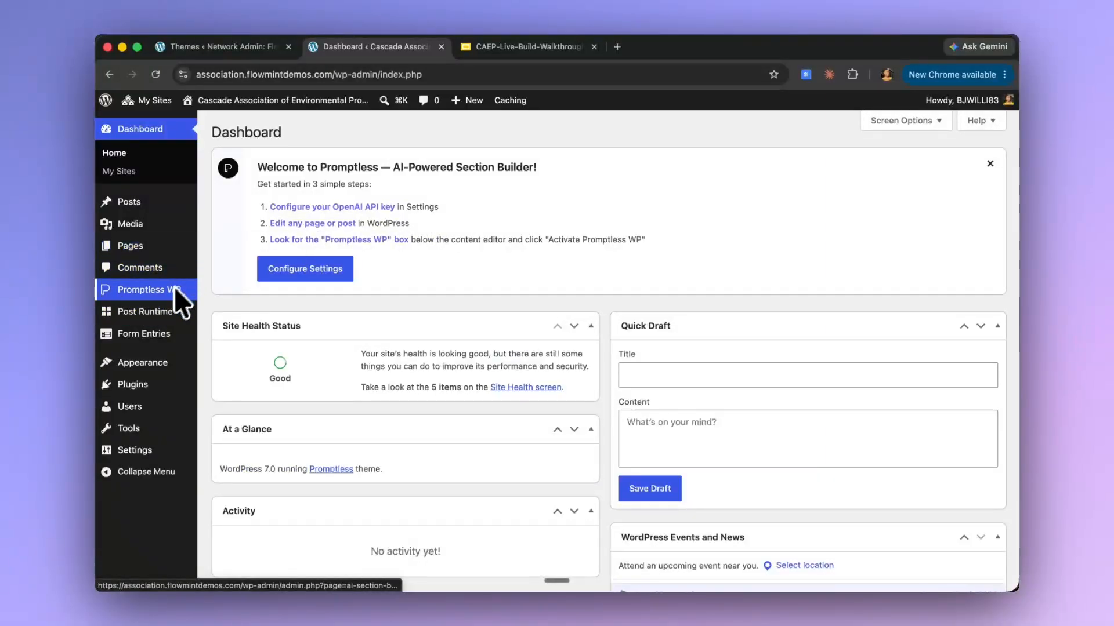
pyautogui.moveTo(178, 315)
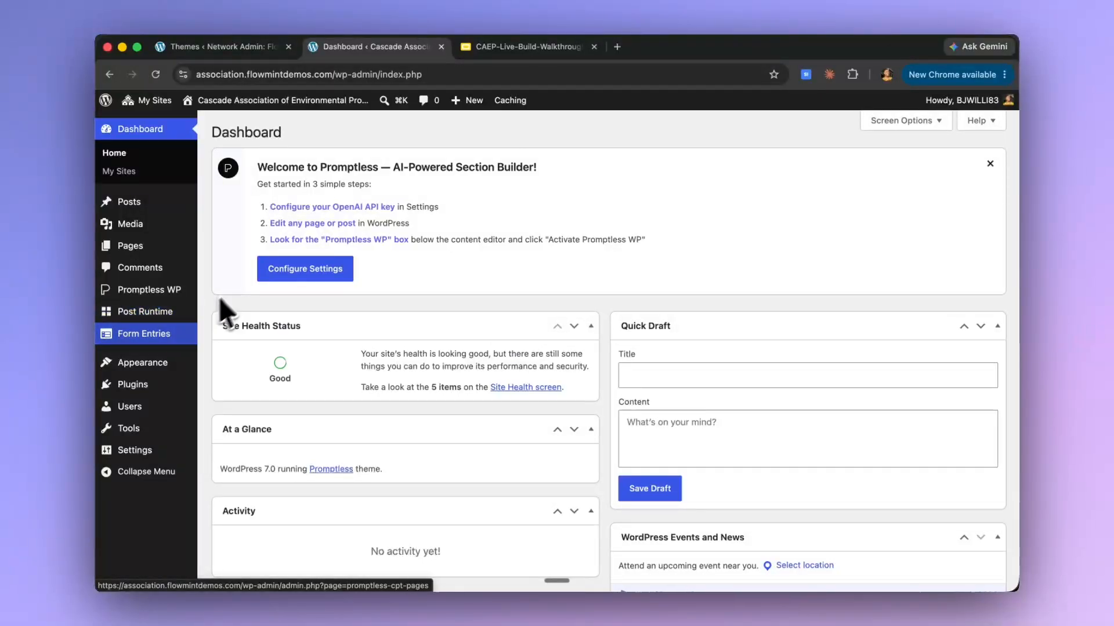
pyautogui.click(222, 48)
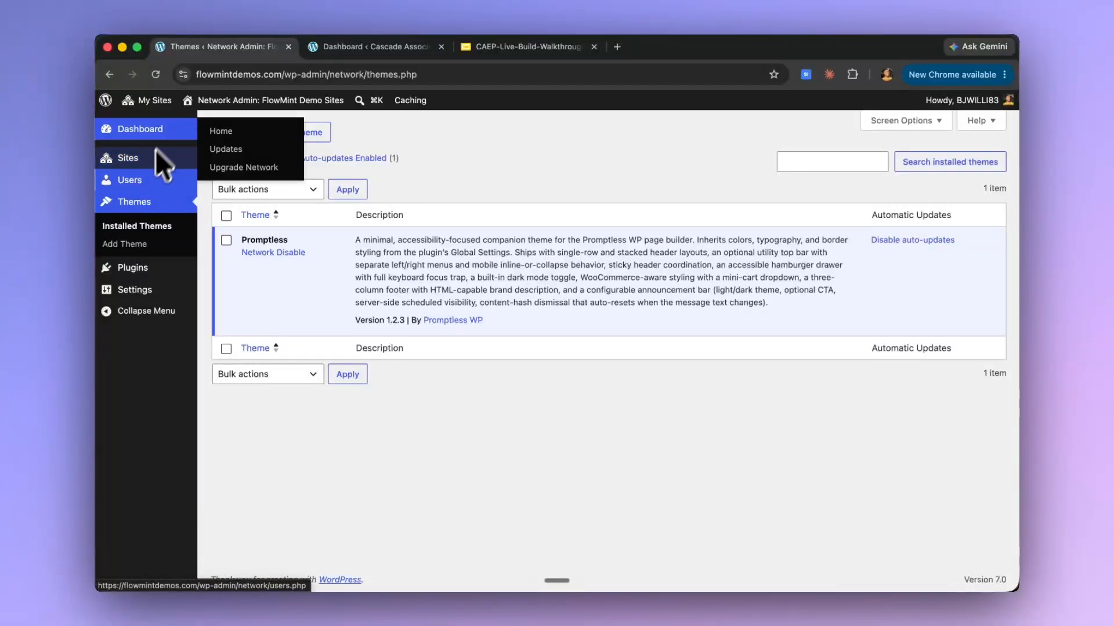
pyautogui.click(138, 268)
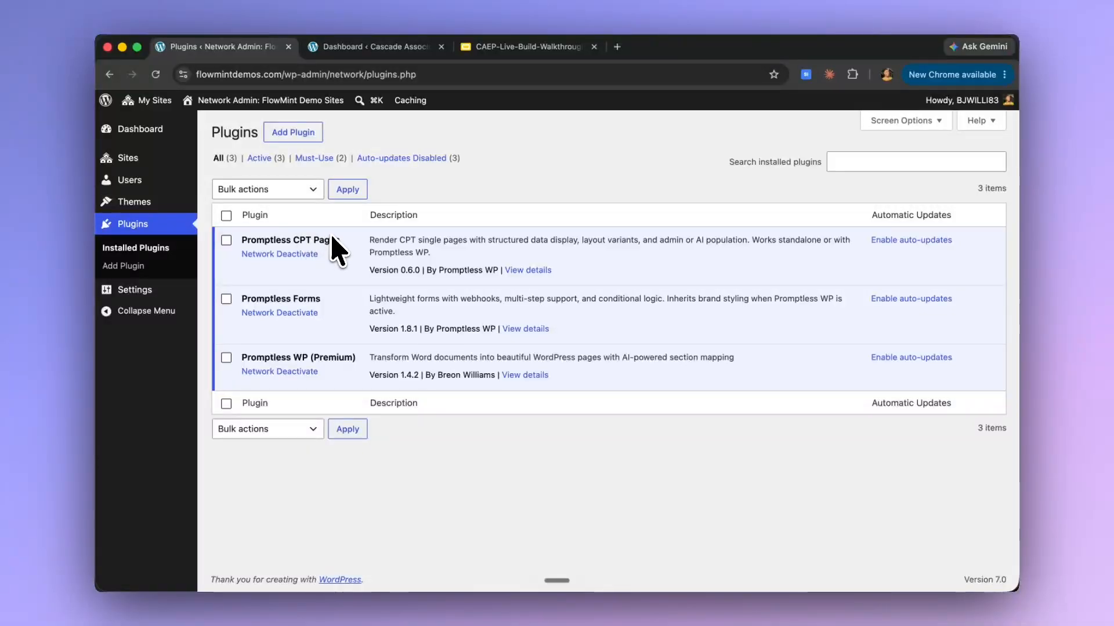
pyautogui.moveTo(178, 208)
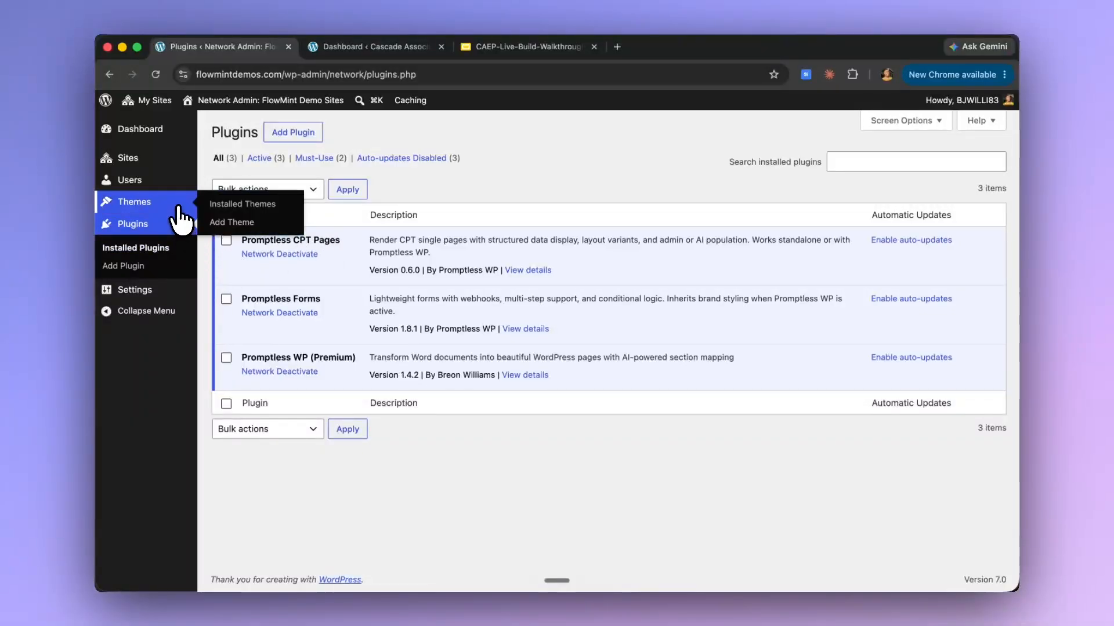
pyautogui.click(139, 204)
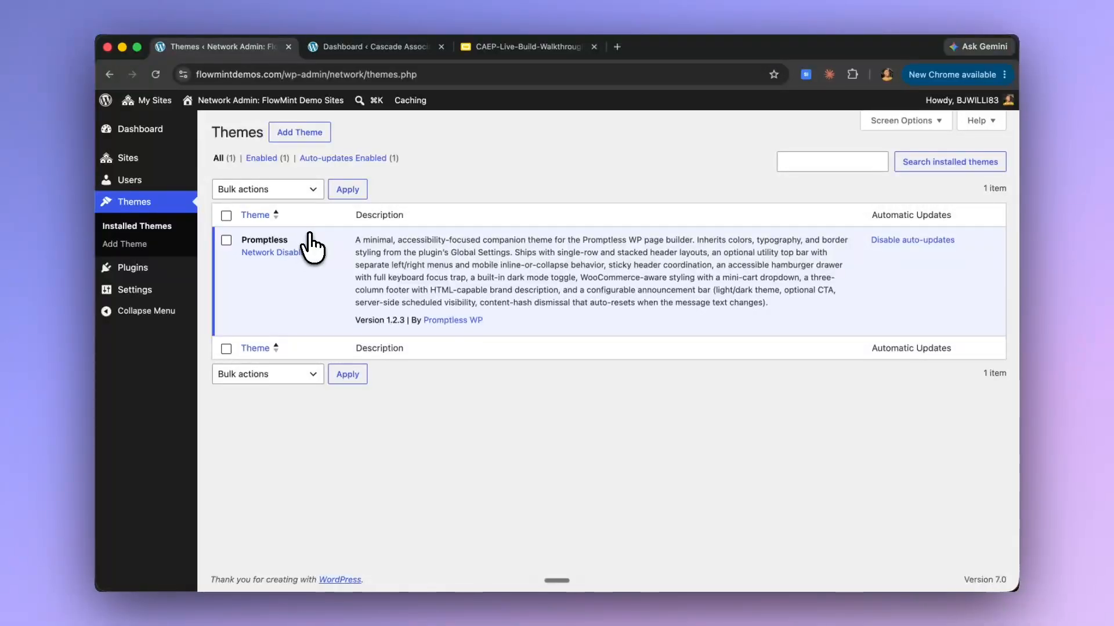
# - Return to the association site's dashboard and generate a Claude connection with the Promptless WP connector
pyautogui.click(407, 52)
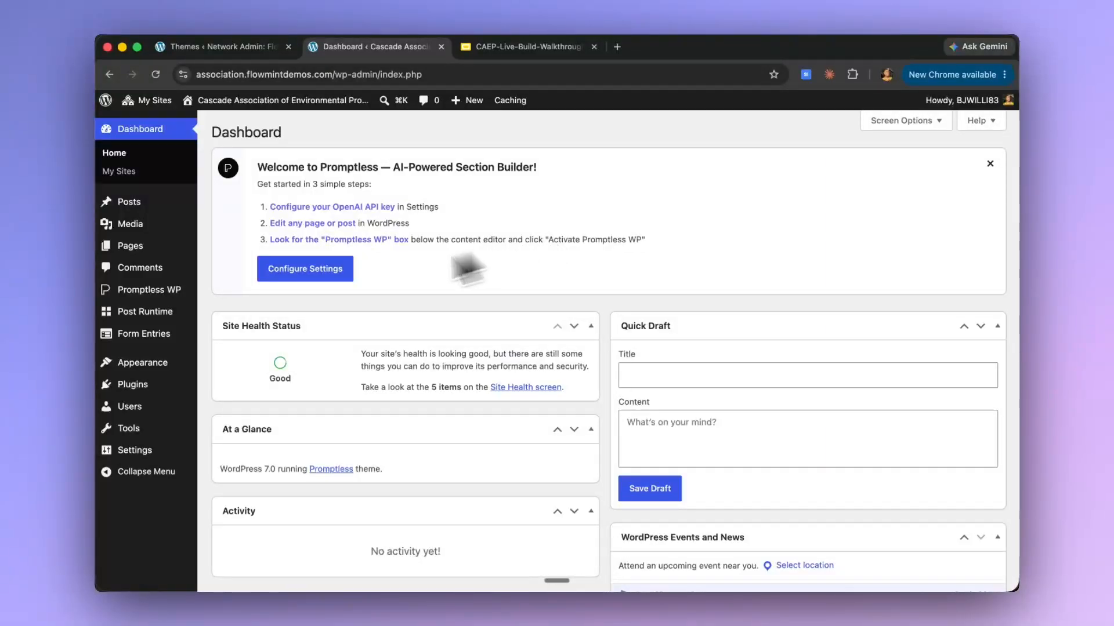
pyautogui.moveTo(173, 287)
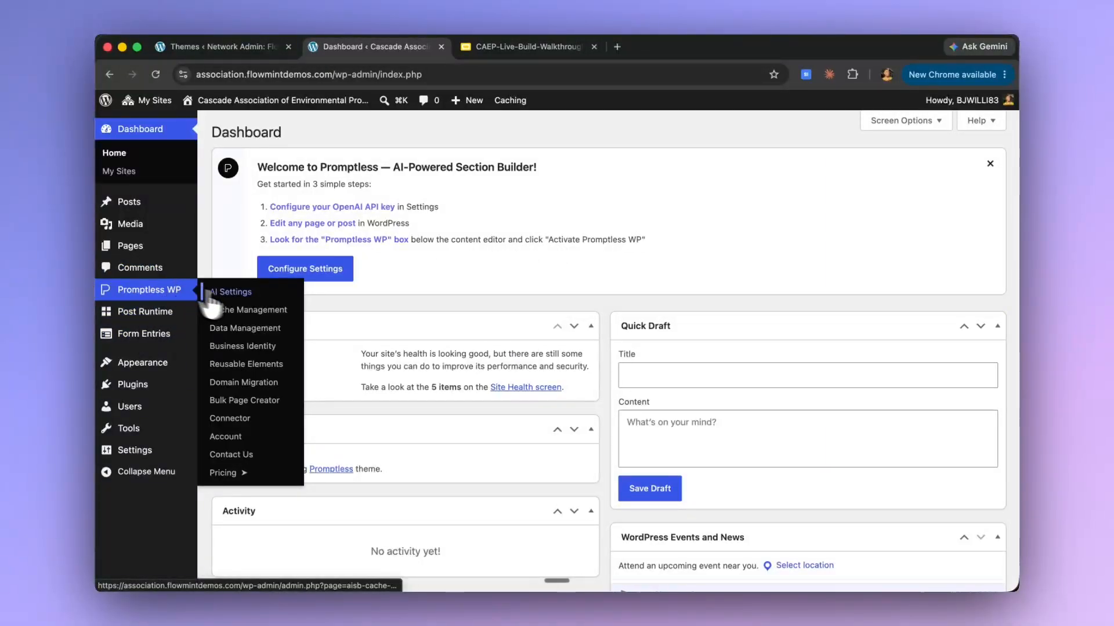
pyautogui.click(241, 422)
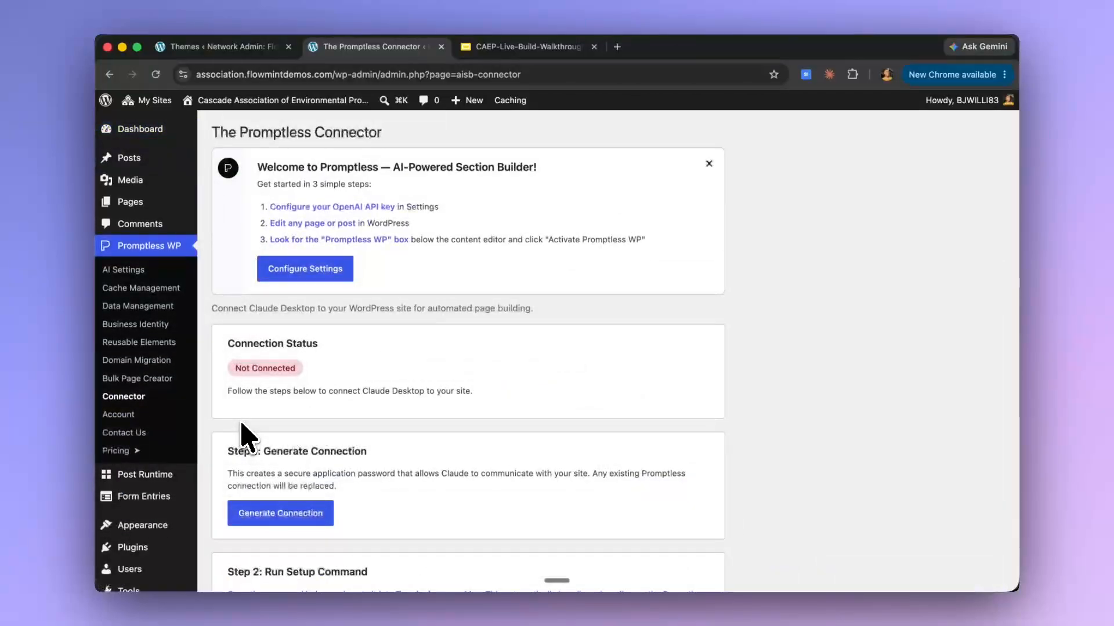
pyautogui.scroll(-2, 416, 467)
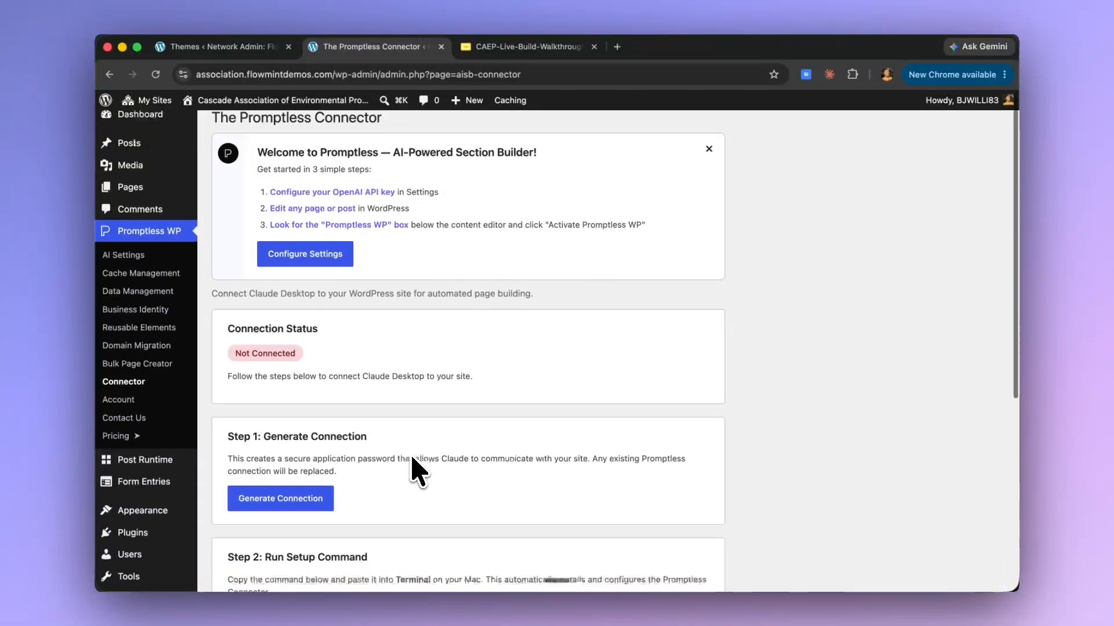
pyautogui.click(289, 456)
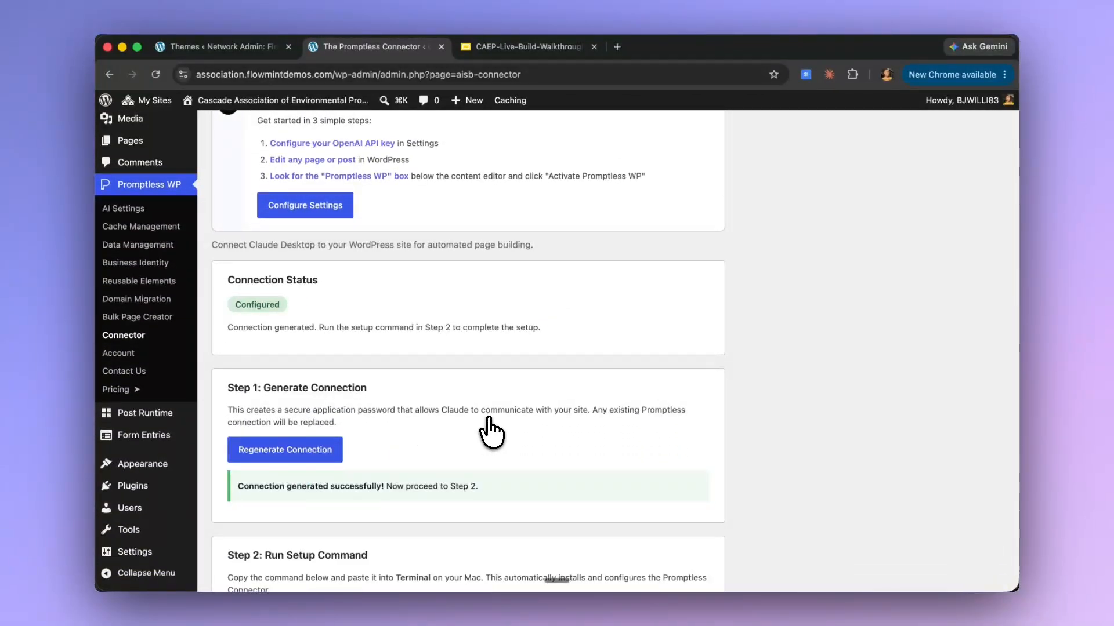
# - Copy the Promptless connector's setup command, including its application password, and run it in a new Terminal window
pyautogui.scroll(-10, 489, 428)
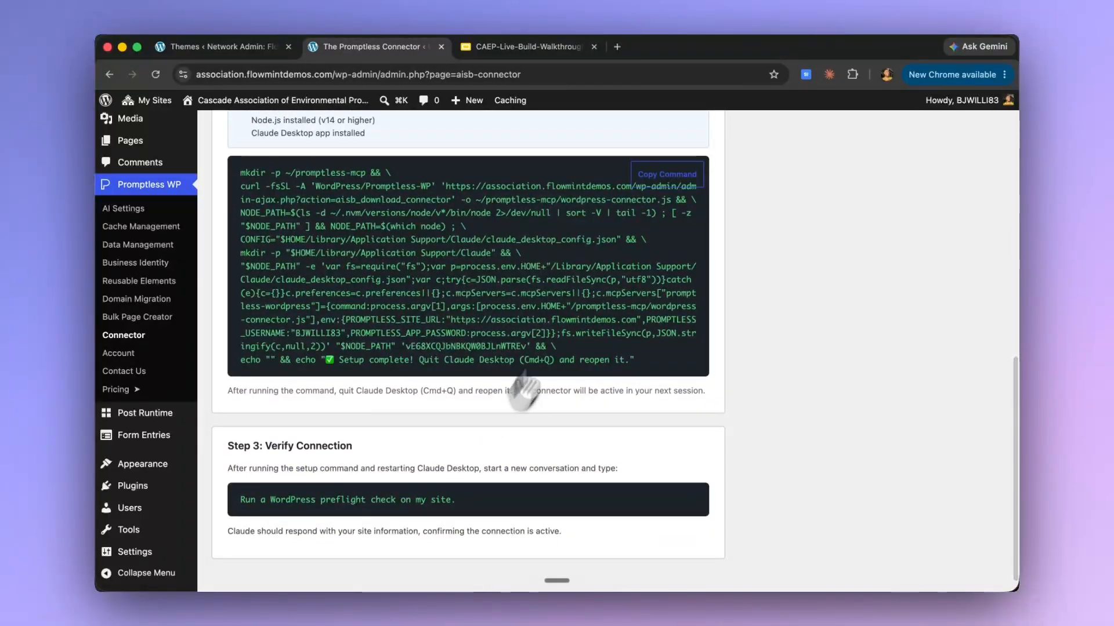
pyautogui.click(666, 177)
pyautogui.press('super+Tab')
pyautogui.press('super+Tab')
pyautogui.press('super+Tab')
pyautogui.press('super+Tab')
pyautogui.click(600, 318)
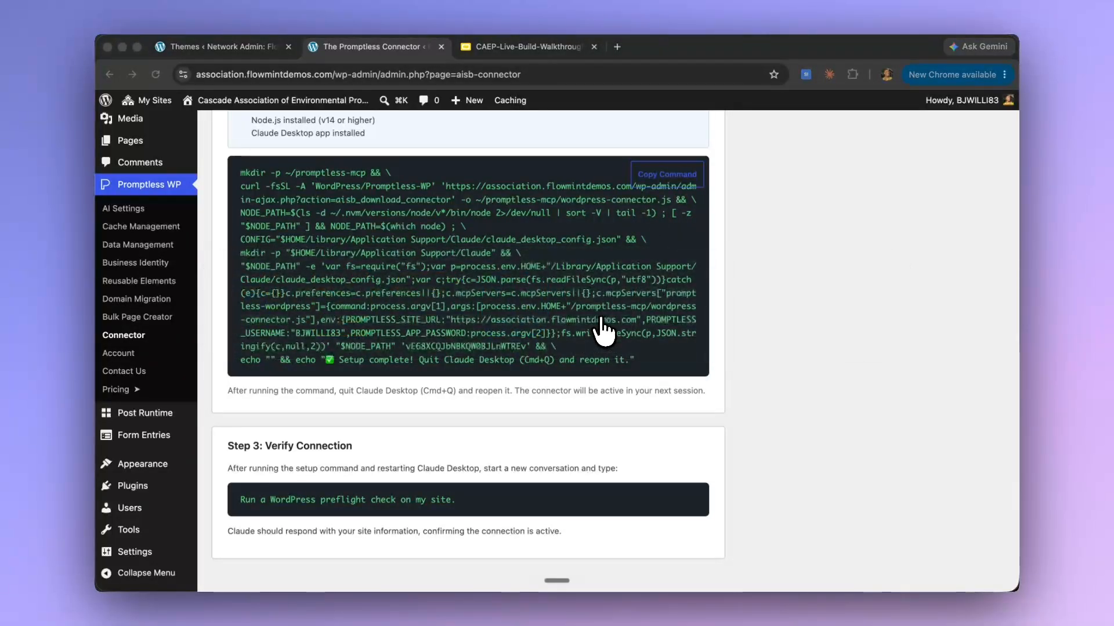
pyautogui.press('super+n')
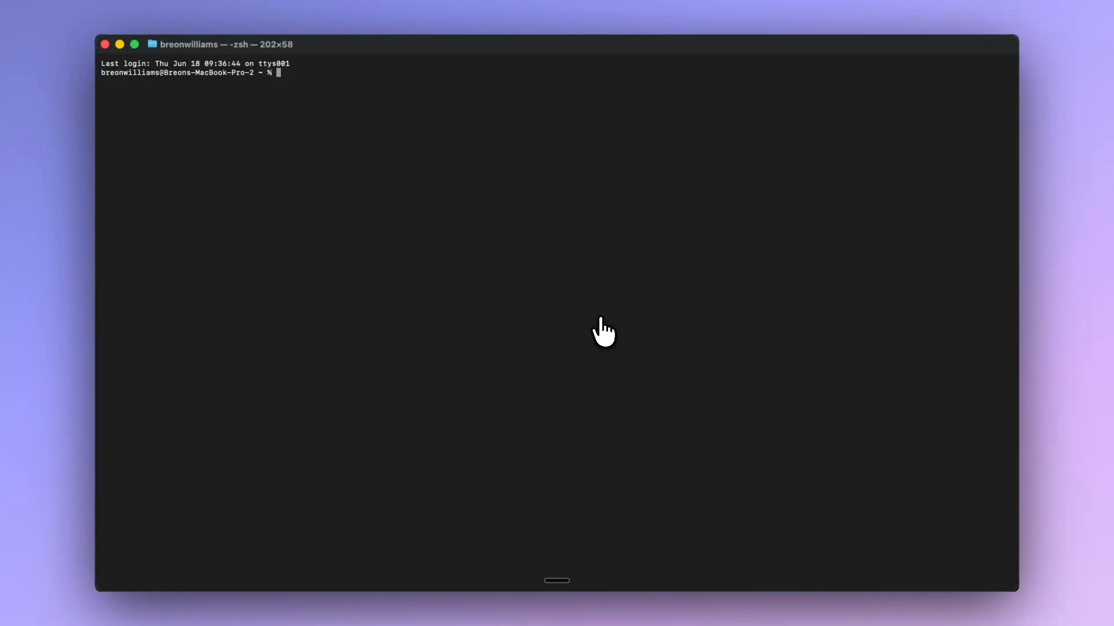
pyautogui.press('super+v')
pyautogui.press('Return')
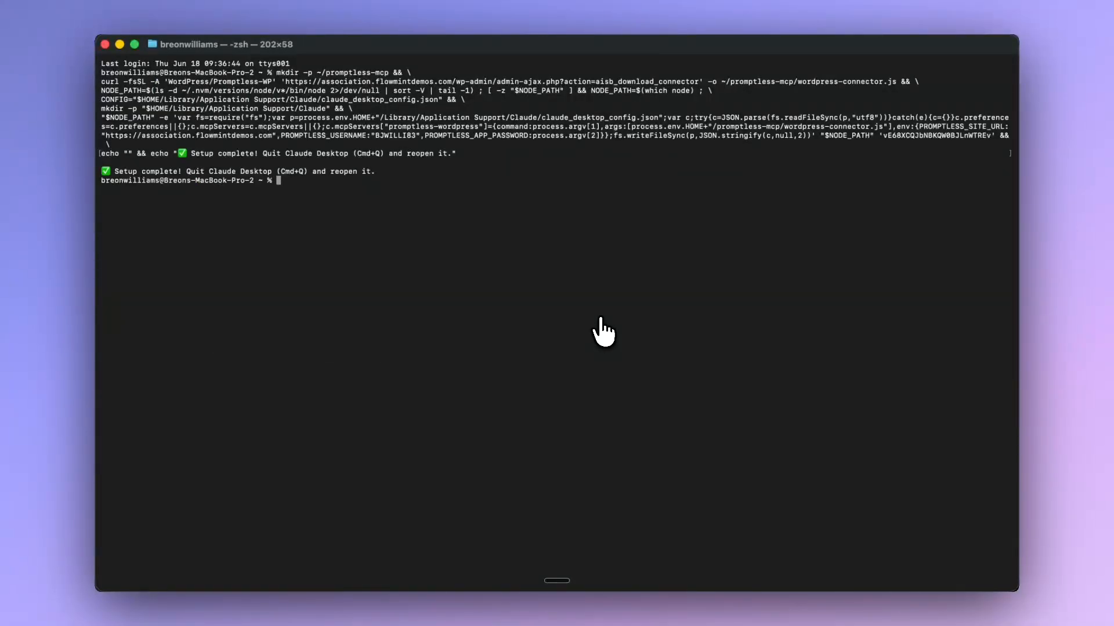
# - Switch back to Chrome, allow Claude Cowork to call this site in the Post Runtime connector, and generate its connection
pyautogui.press('super+Tab')
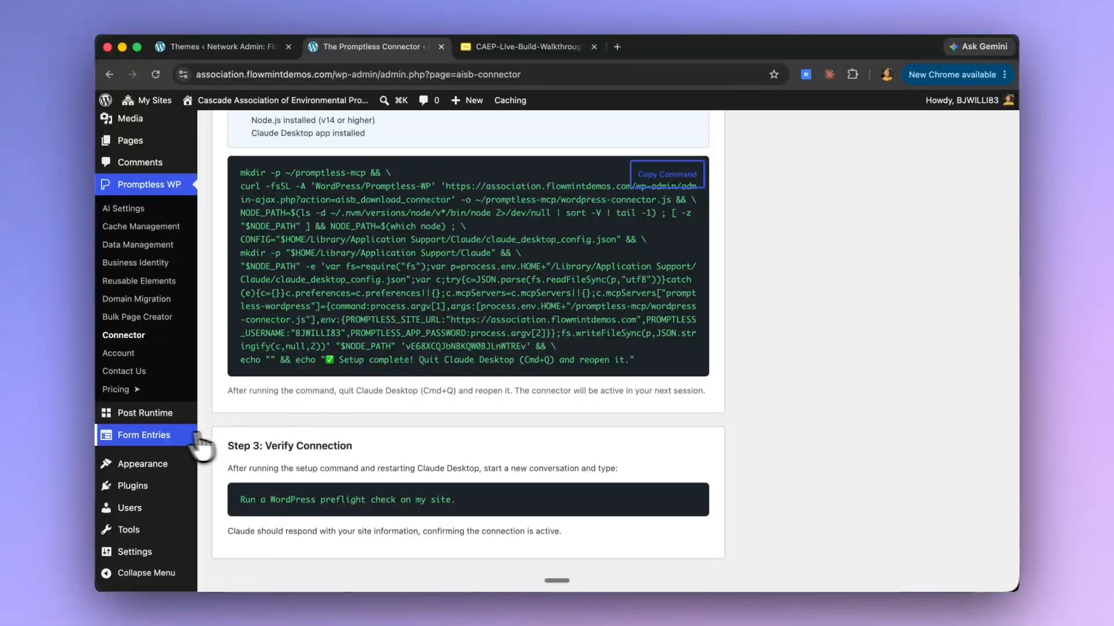
pyautogui.moveTo(154, 416)
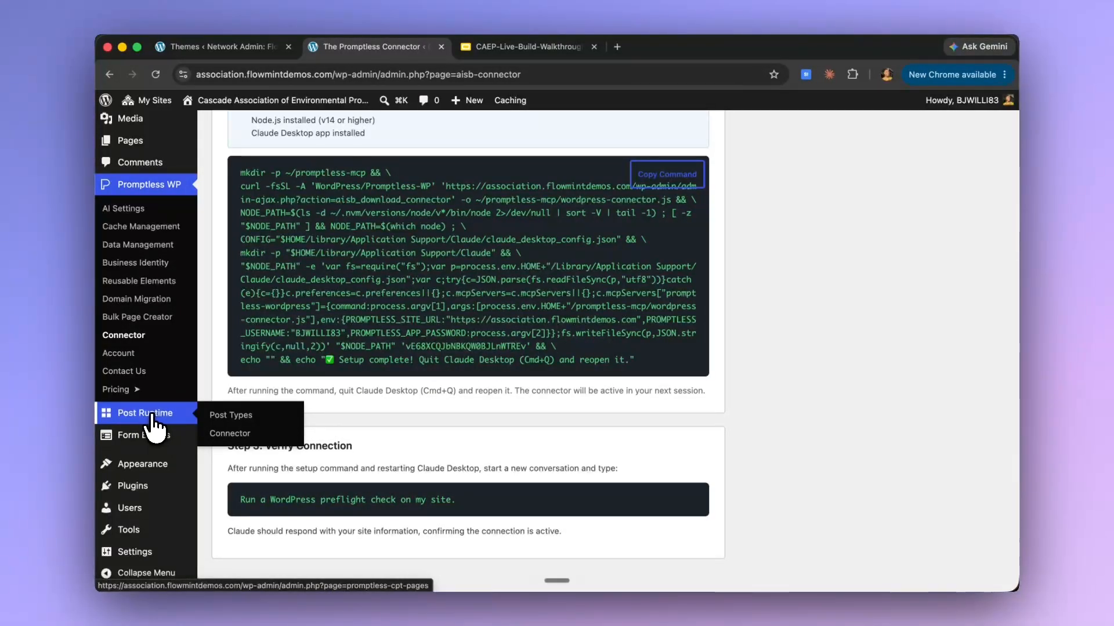
pyautogui.click(152, 415)
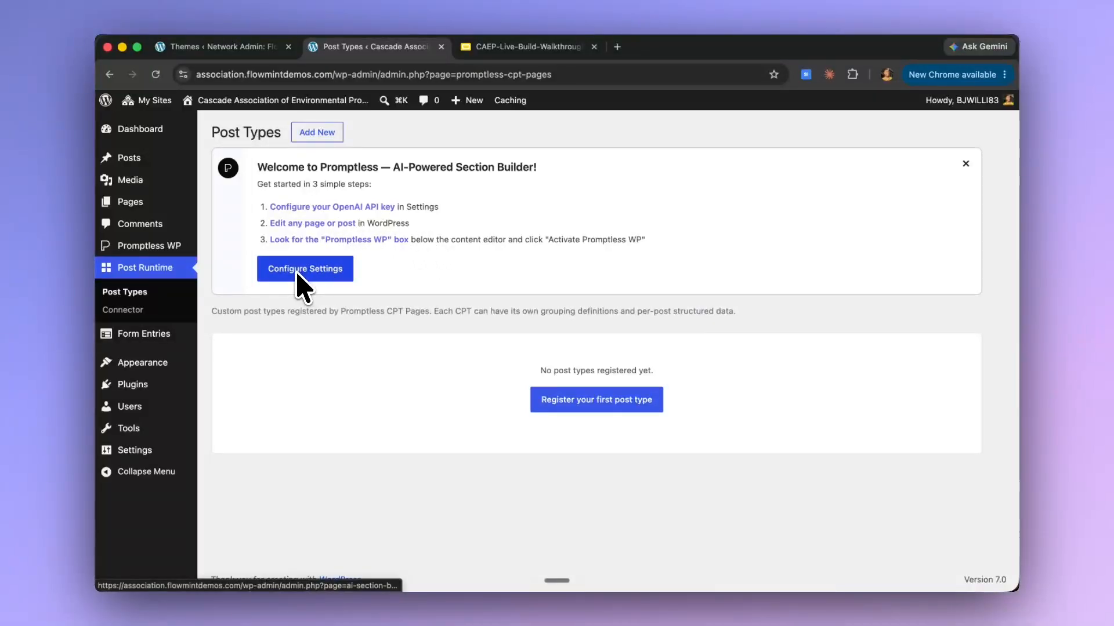
pyautogui.click(142, 310)
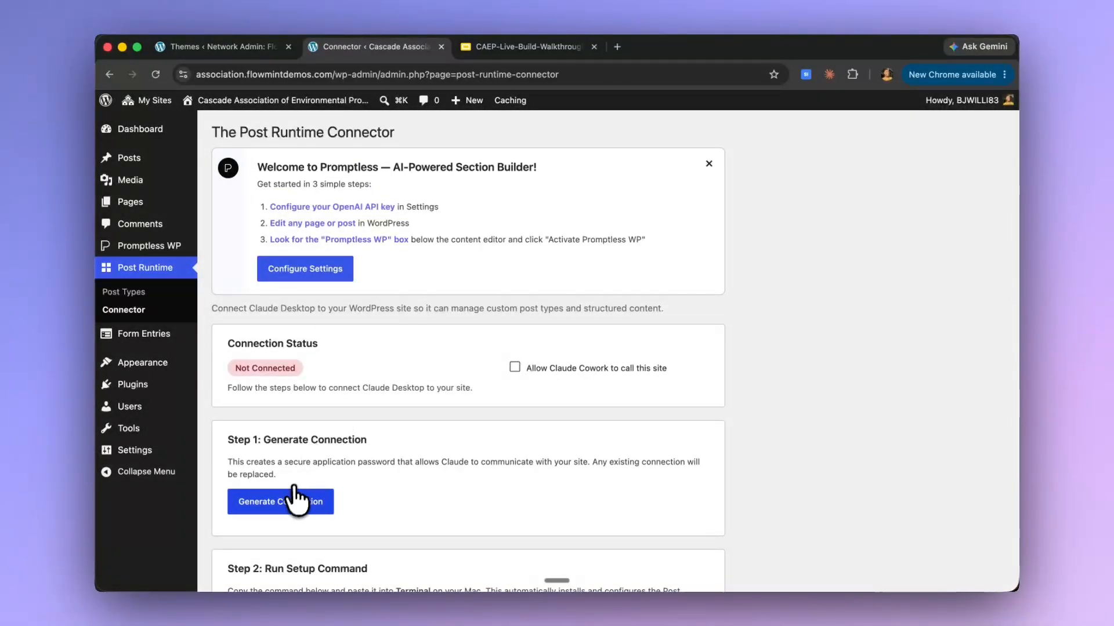
pyautogui.click(515, 367)
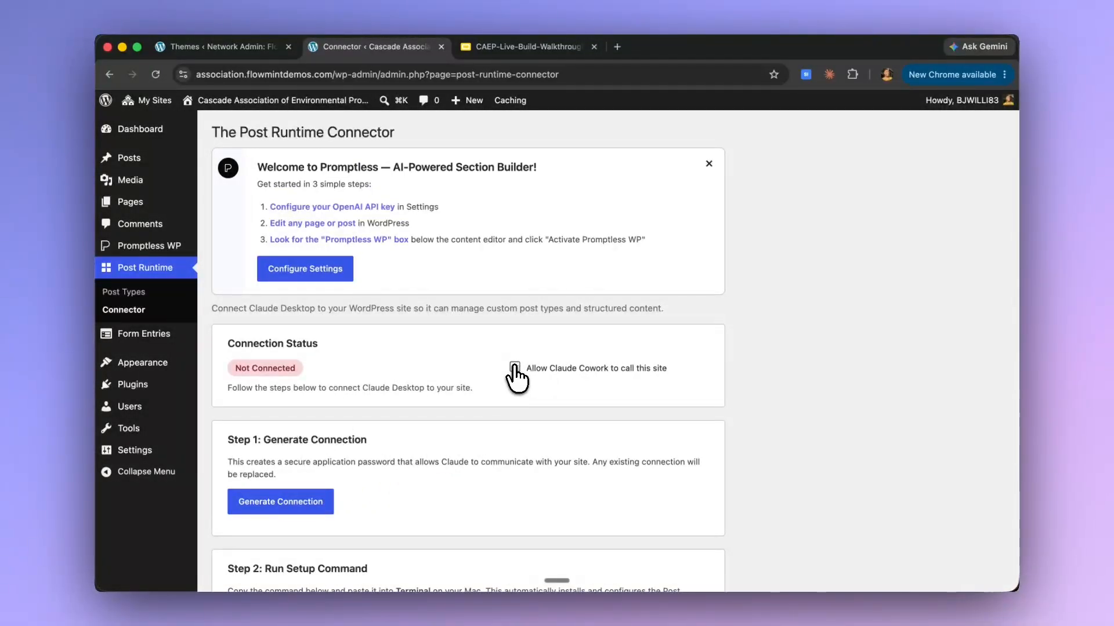
pyautogui.scroll(-3, 458, 371)
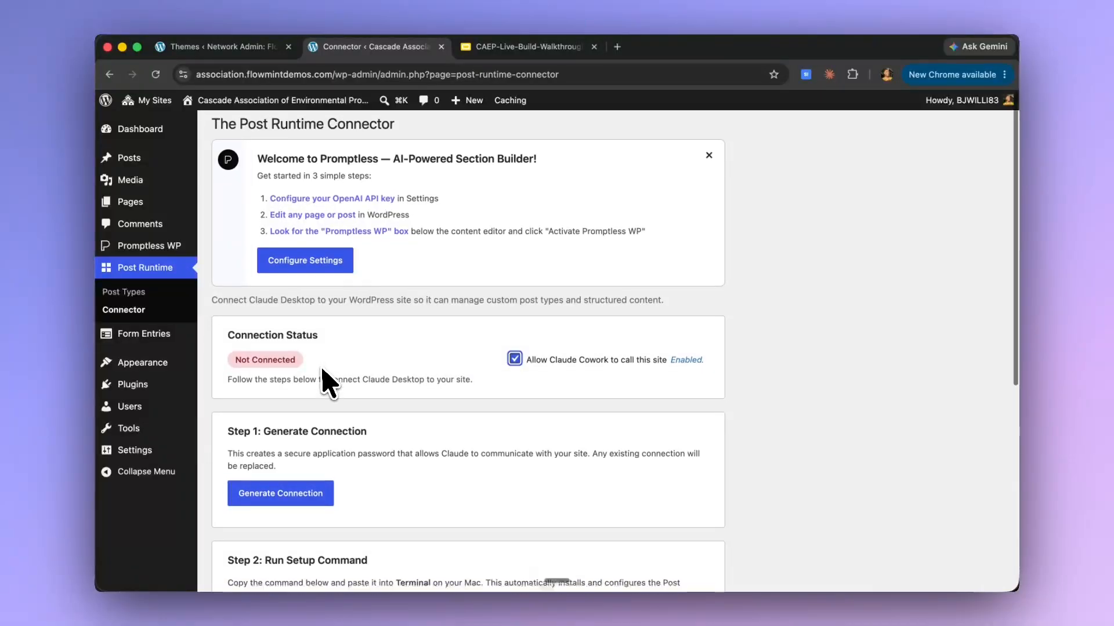
pyautogui.click(281, 434)
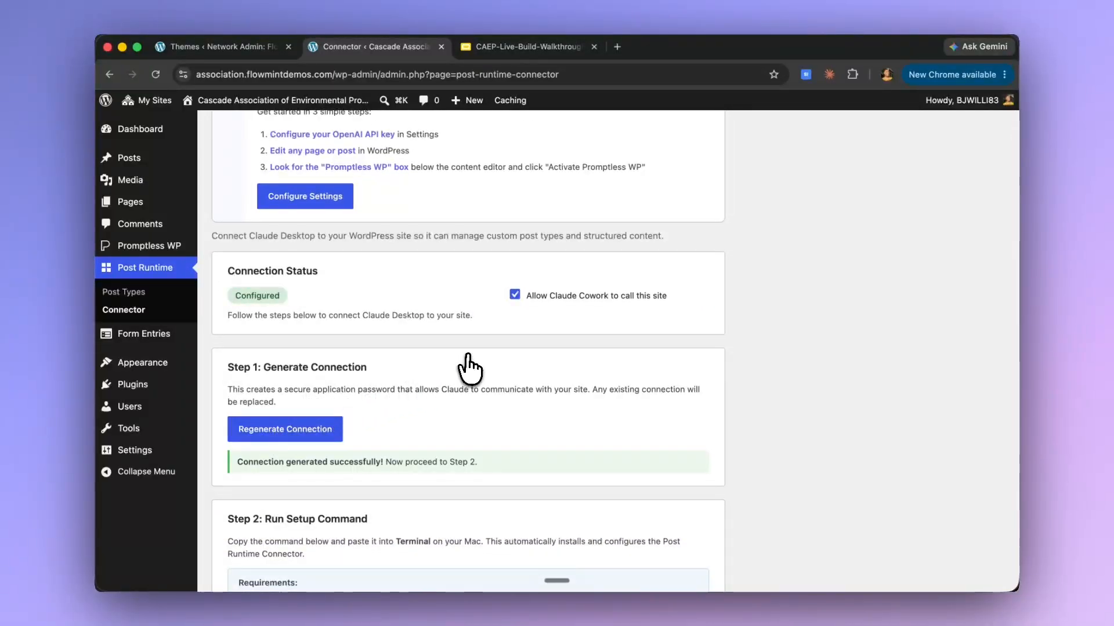
# - Copy the Post Runtime connector's setup command, including its application password, and run it in Terminal
pyautogui.scroll(-4, 471, 366)
pyautogui.scroll(-4, 470, 355)
pyautogui.click(677, 409)
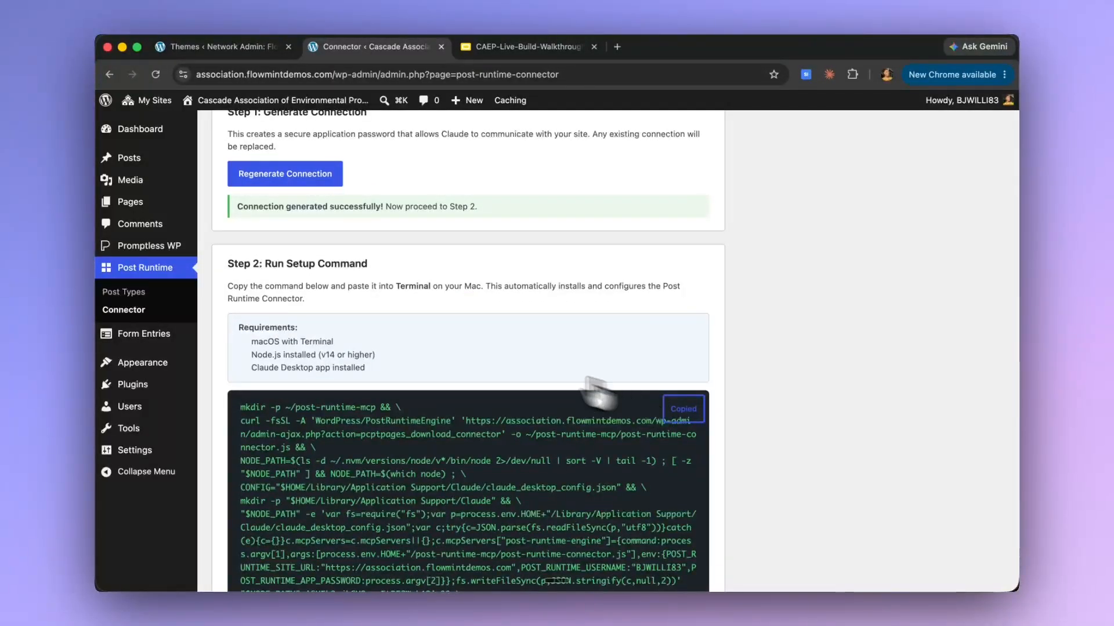
pyautogui.press('super+Tab')
pyautogui.press('super+v')
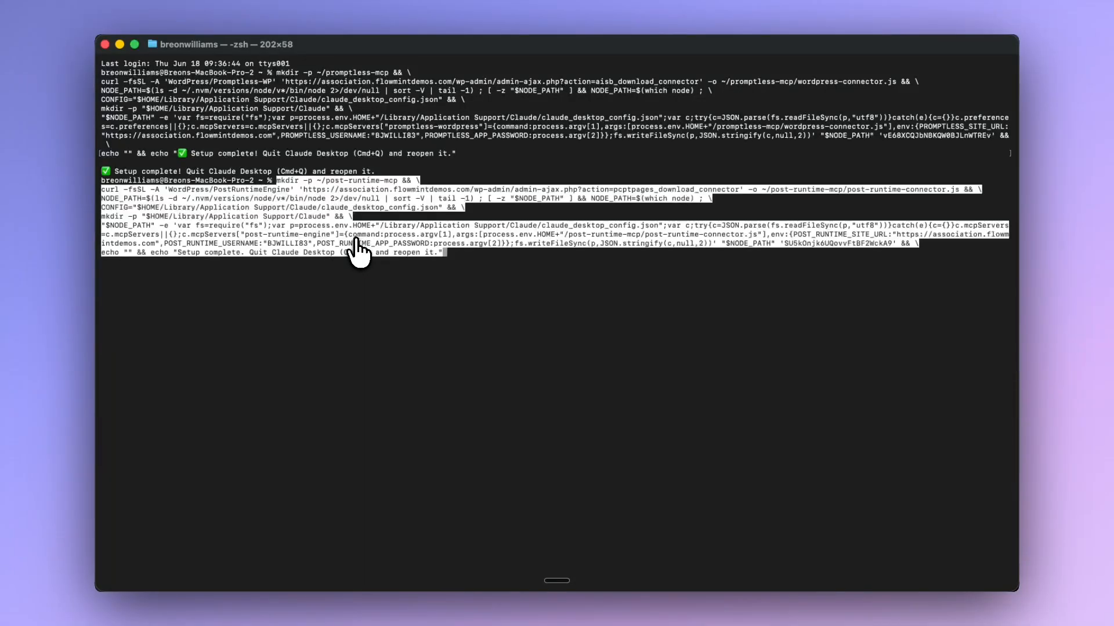
pyautogui.press('Return')
# - Back in Chrome, allow Claude Cowork to call the site and read form submissions in the Form Engine connector, and generate its connection
pyautogui.press('super+Tab')
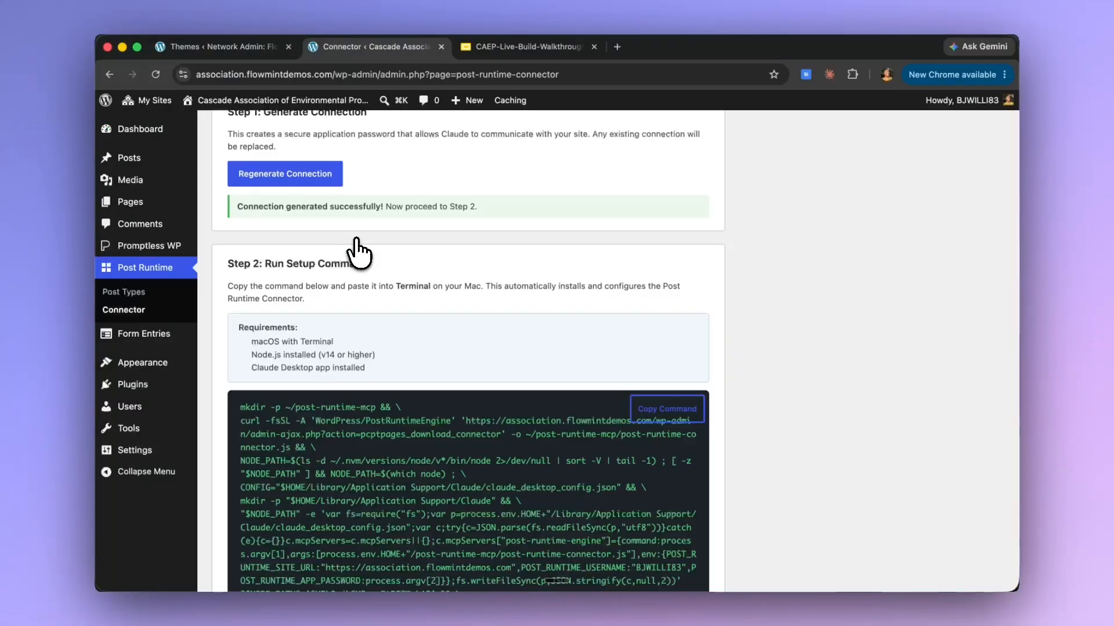
pyautogui.moveTo(166, 341)
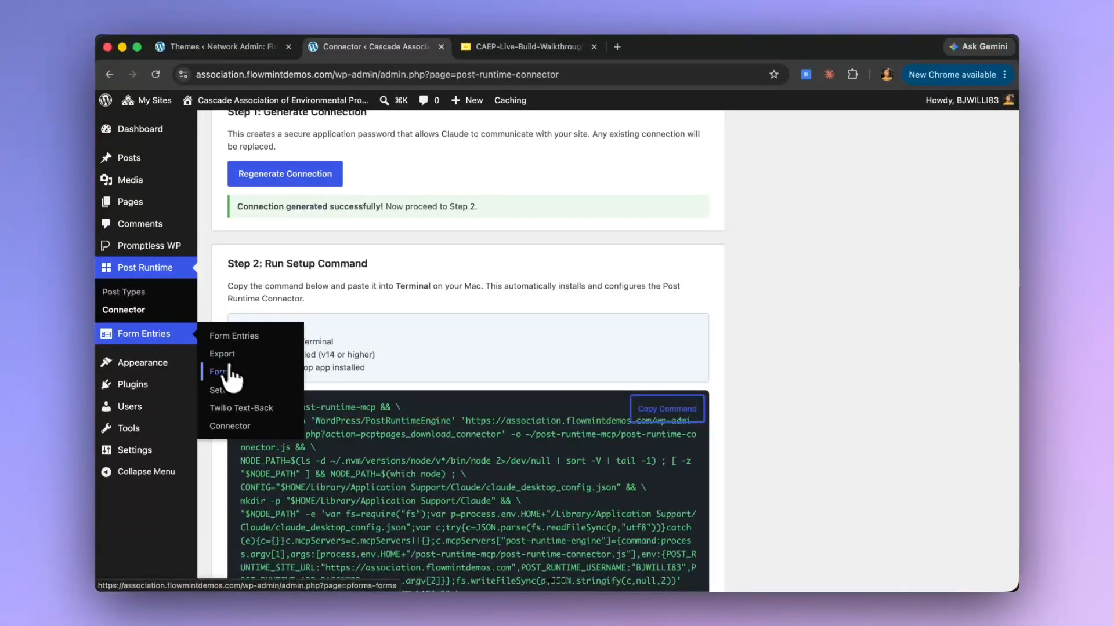
pyautogui.click(232, 427)
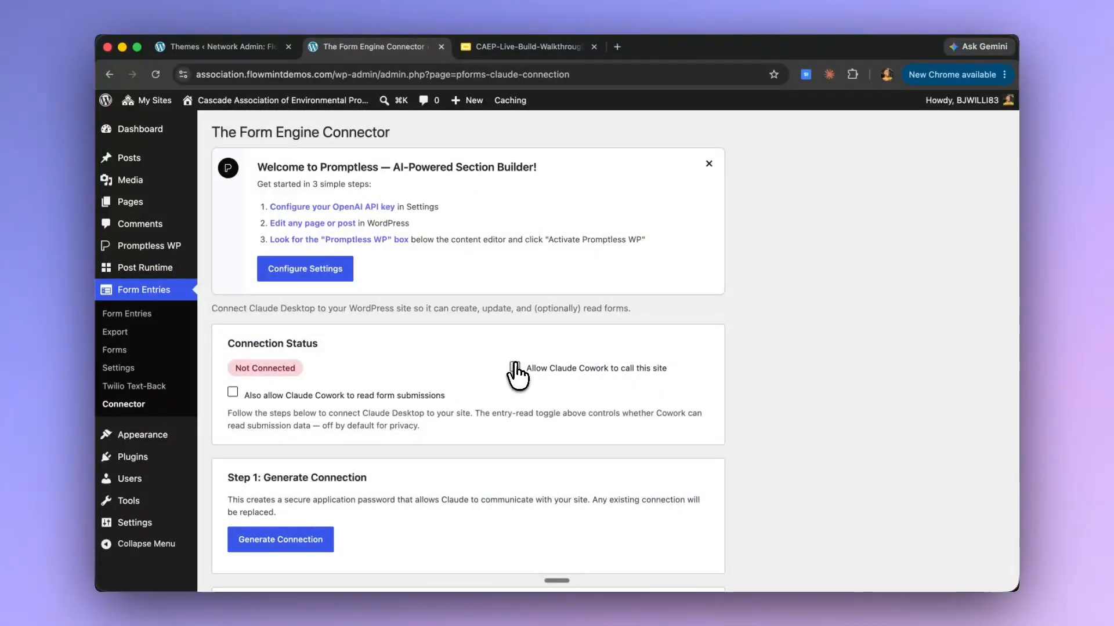
pyautogui.click(514, 367)
pyautogui.click(233, 392)
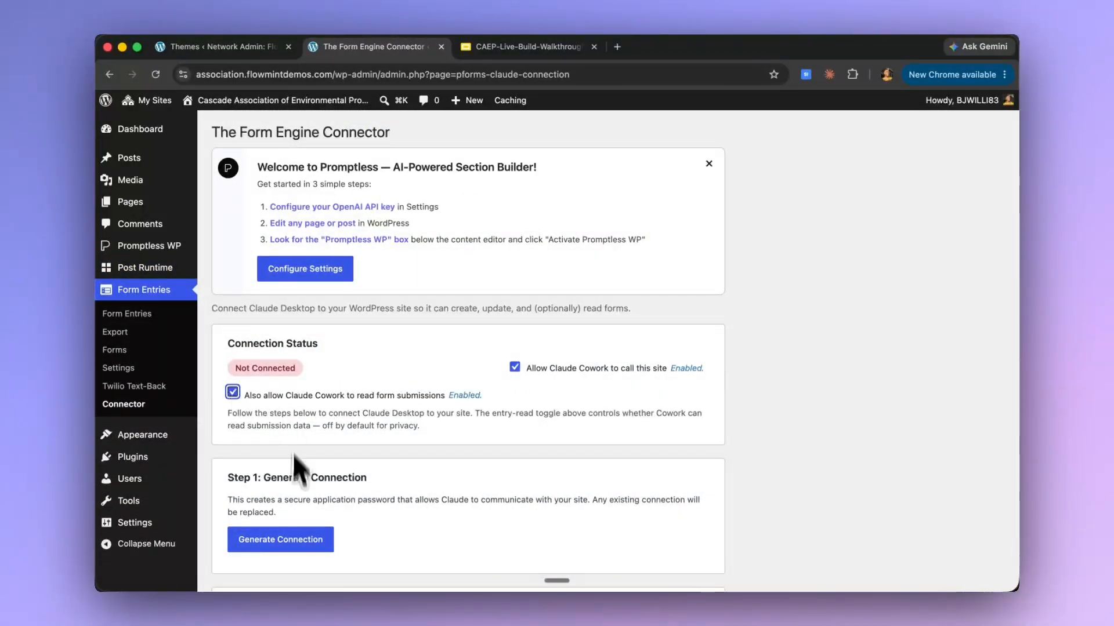
pyautogui.click(283, 544)
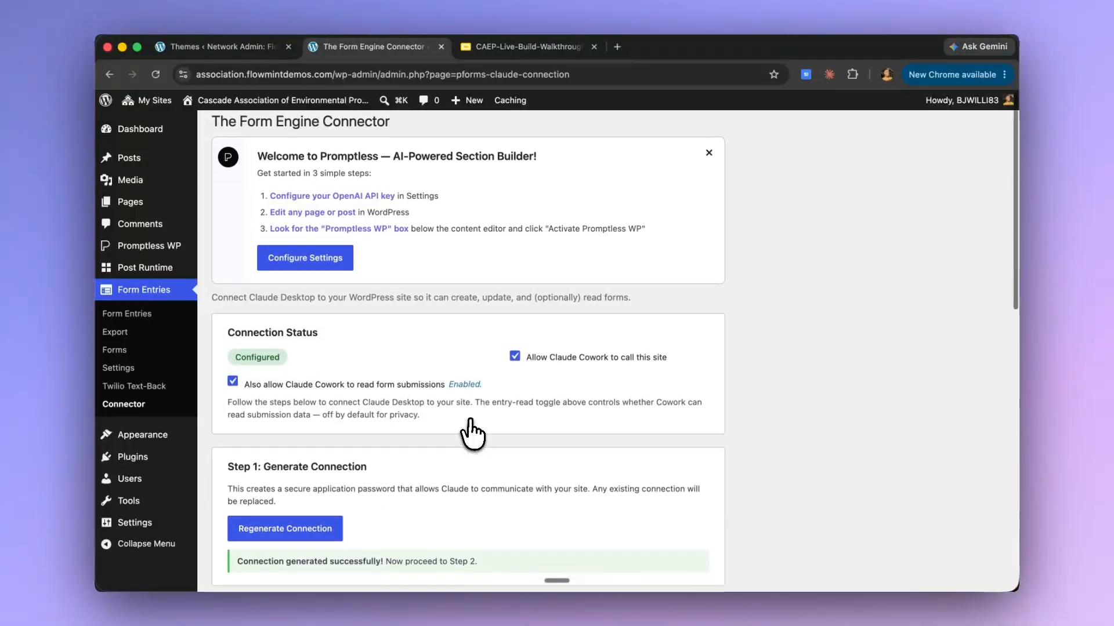
# - Copy the Form Engine connector's setup command, including its application password, and run it in Terminal
pyautogui.scroll(-5, 473, 432)
pyautogui.scroll(-3, 485, 429)
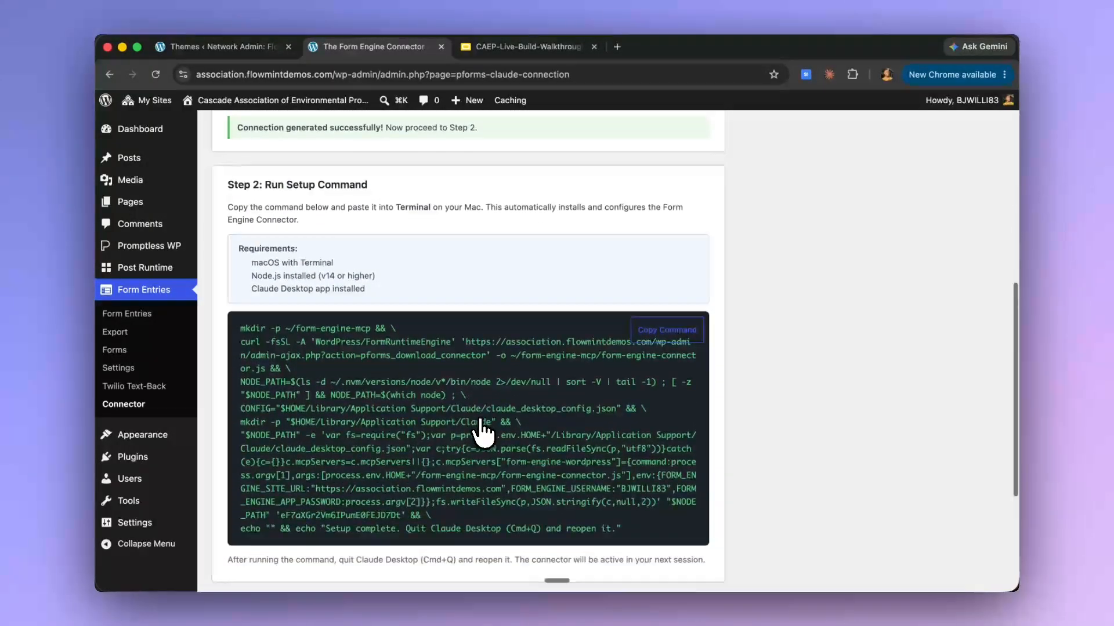
pyautogui.click(673, 333)
pyautogui.press('super+Tab')
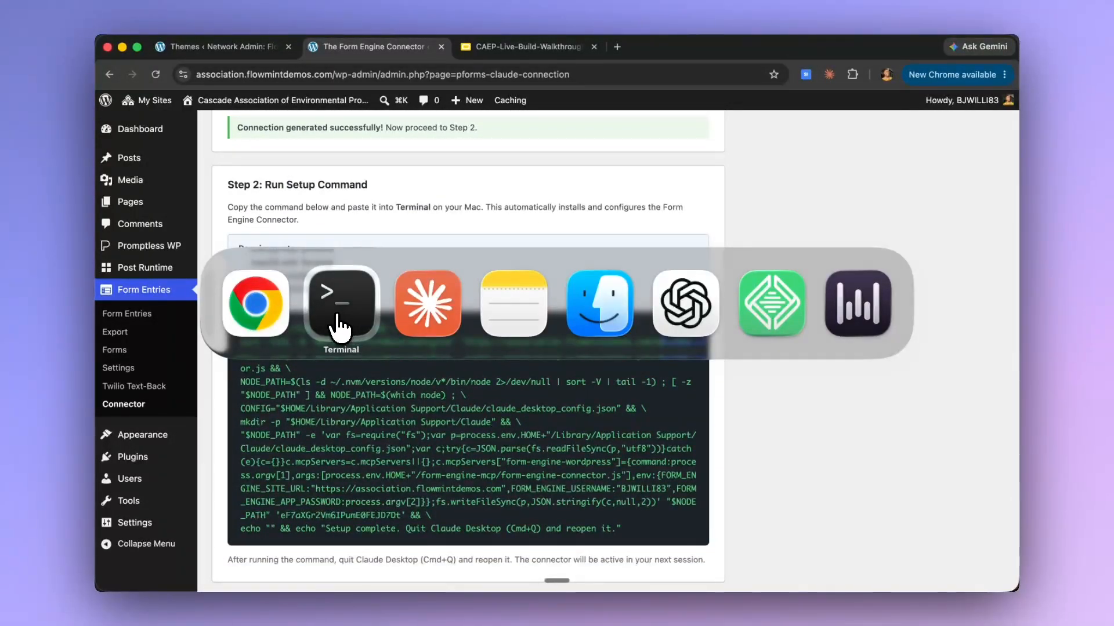
pyautogui.press('super+v')
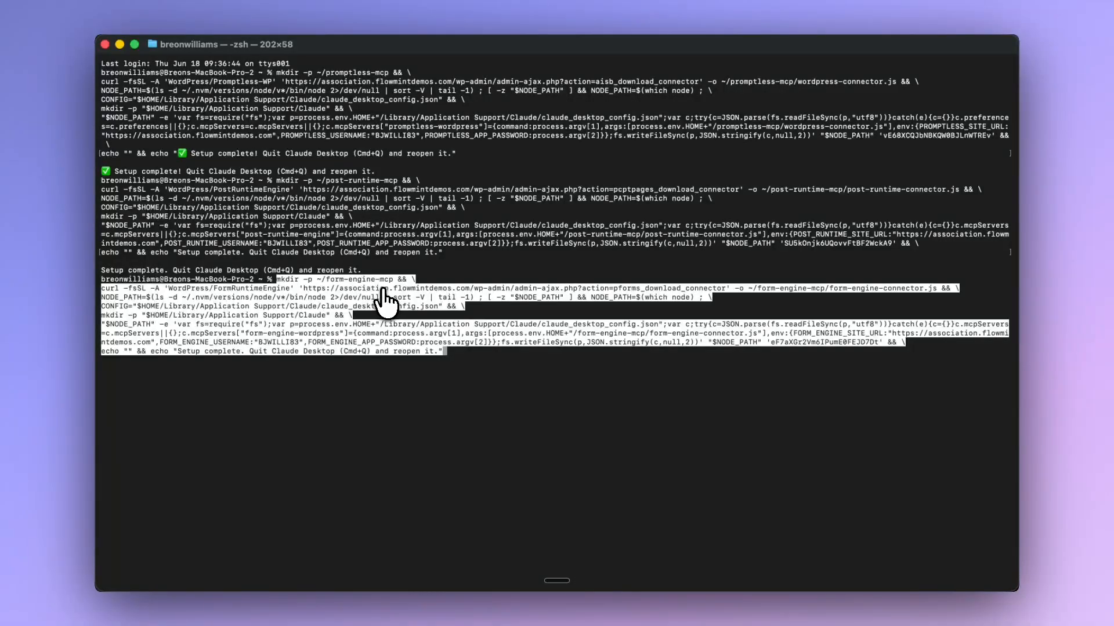
pyautogui.press('Return')
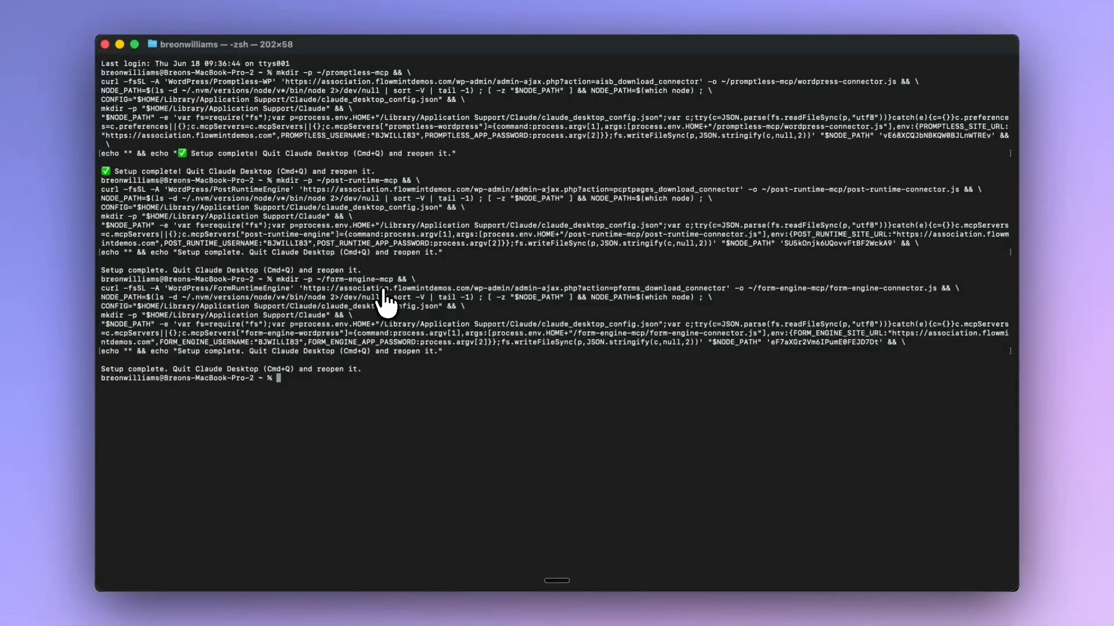
# - Switch from Terminal to Claude Desktop and quit the application completely
pyautogui.press('super+Tab')
pyautogui.press('super+Tab')
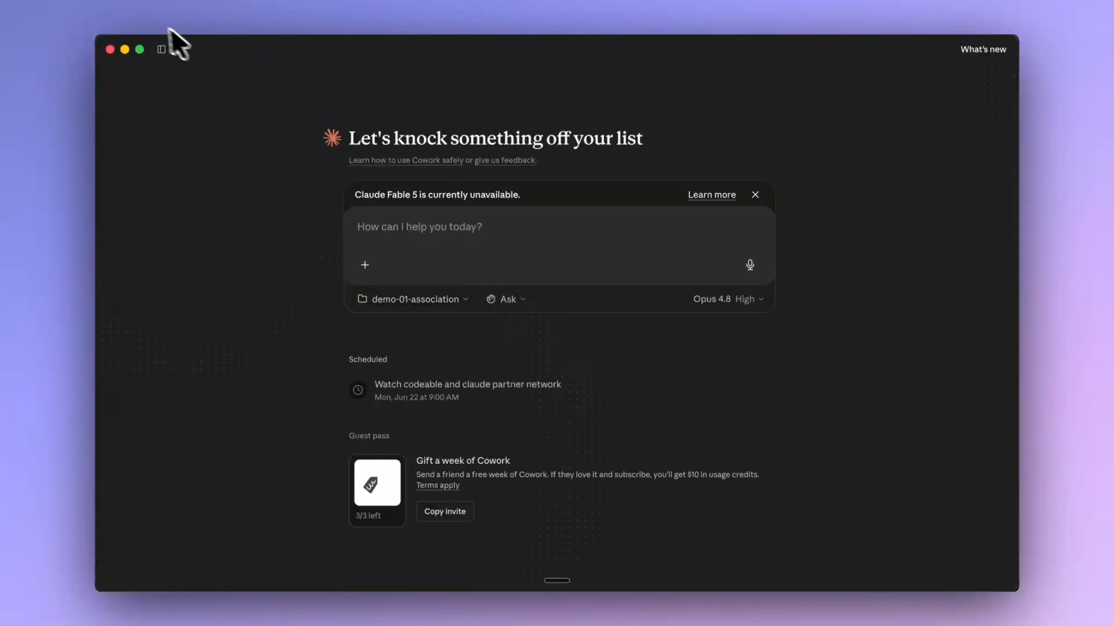
pyautogui.click(141, 16)
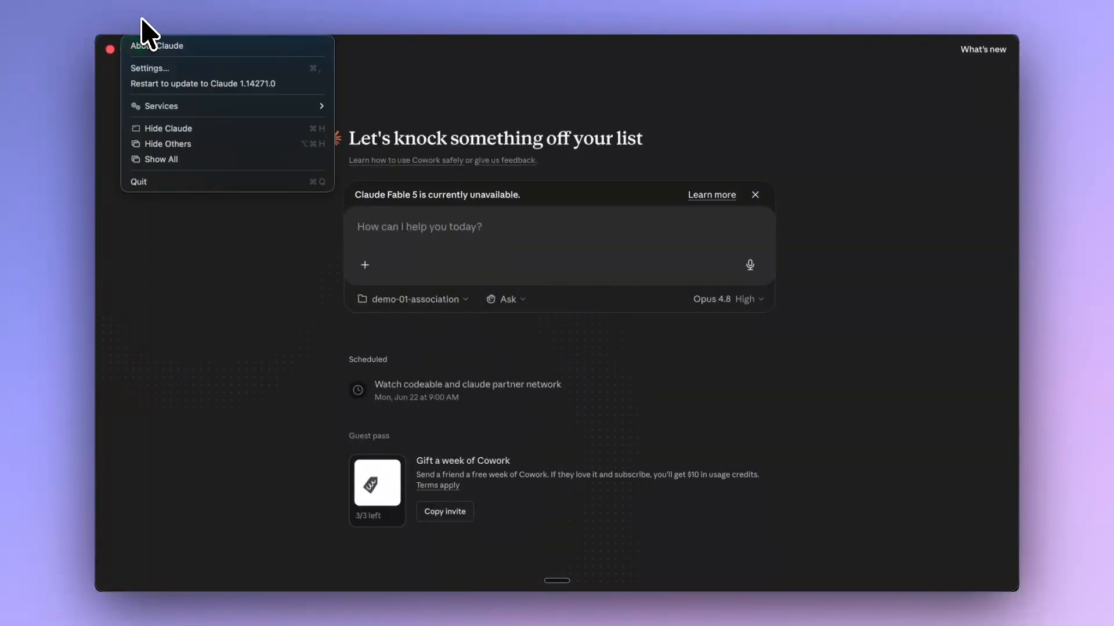
pyautogui.click(171, 181)
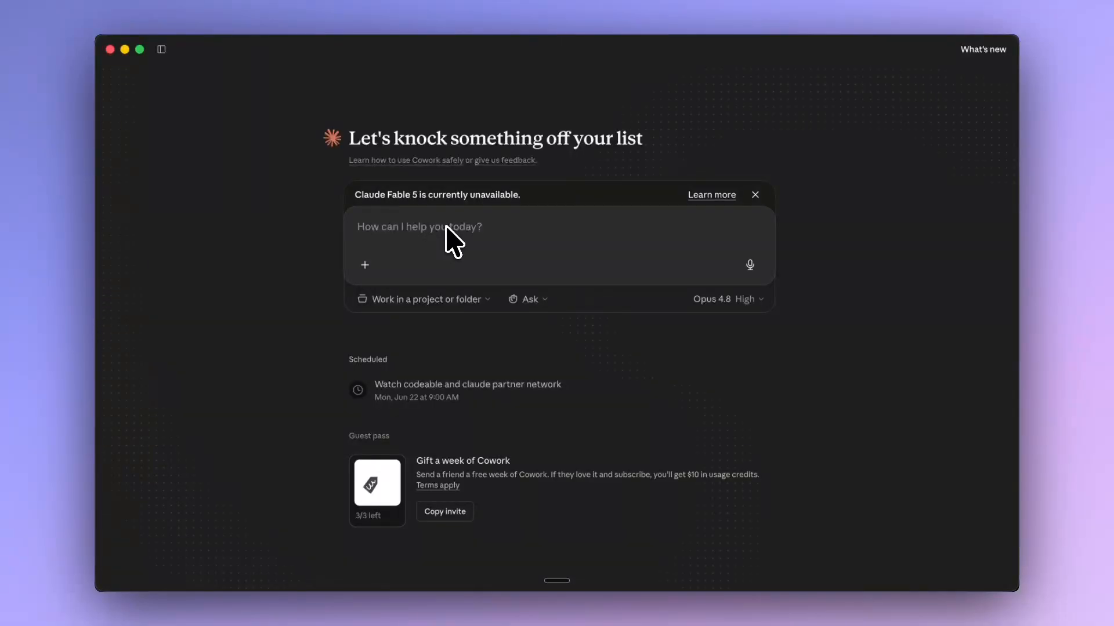
# - Ask Claude to perform a pre-flight check of the website using the Promptless connector, and allow wordpress_preflight for this task
pyautogui.press('fn')
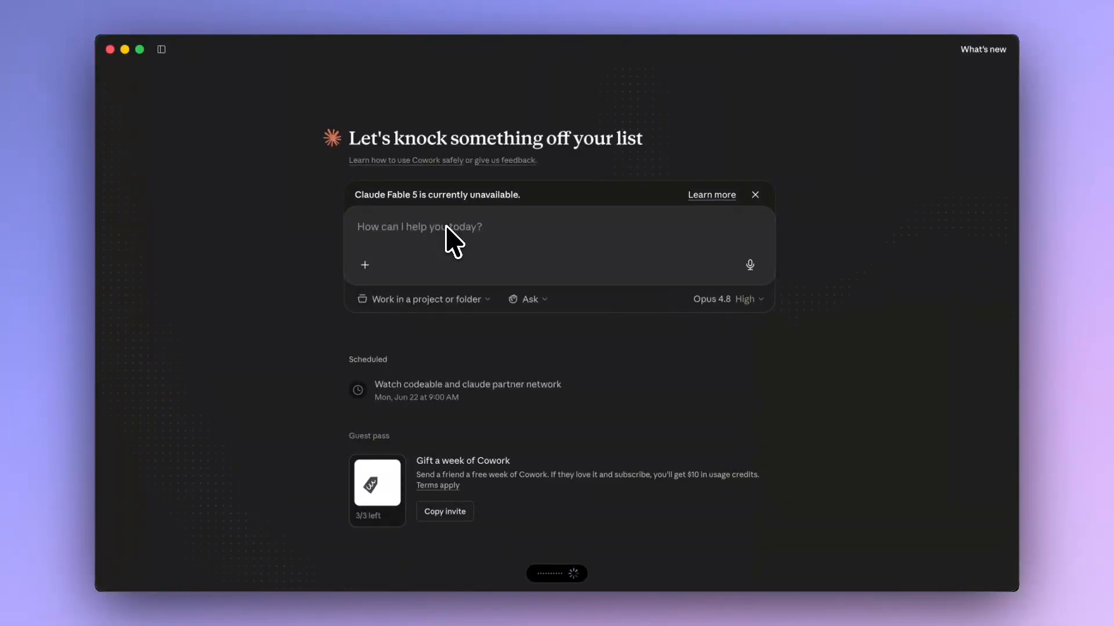
pyautogui.press('Return')
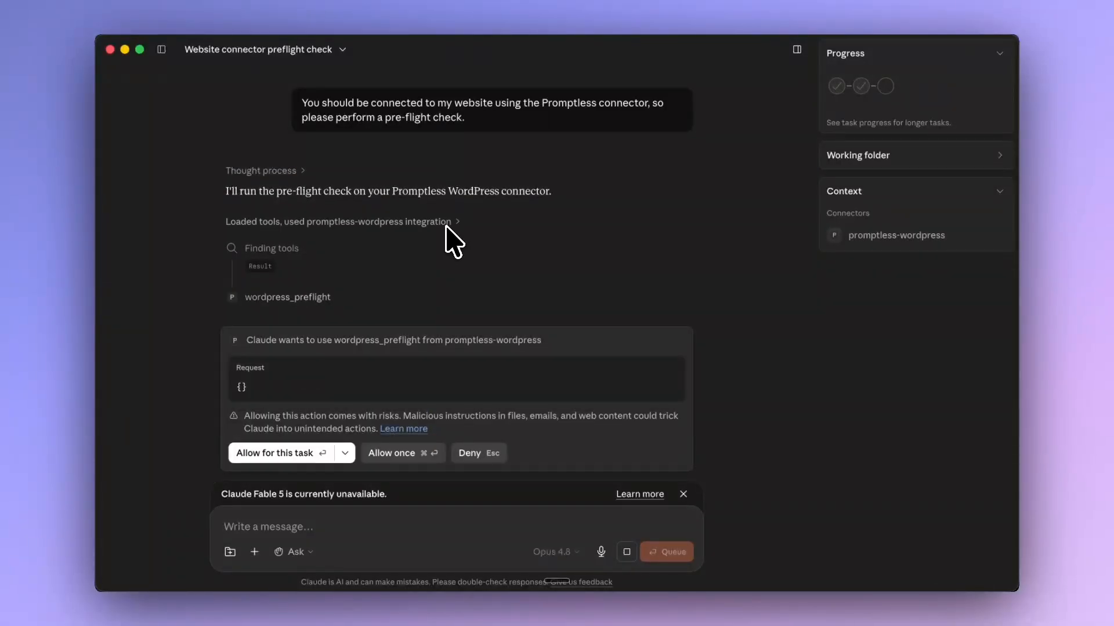
pyautogui.scroll(-2, 342, 205)
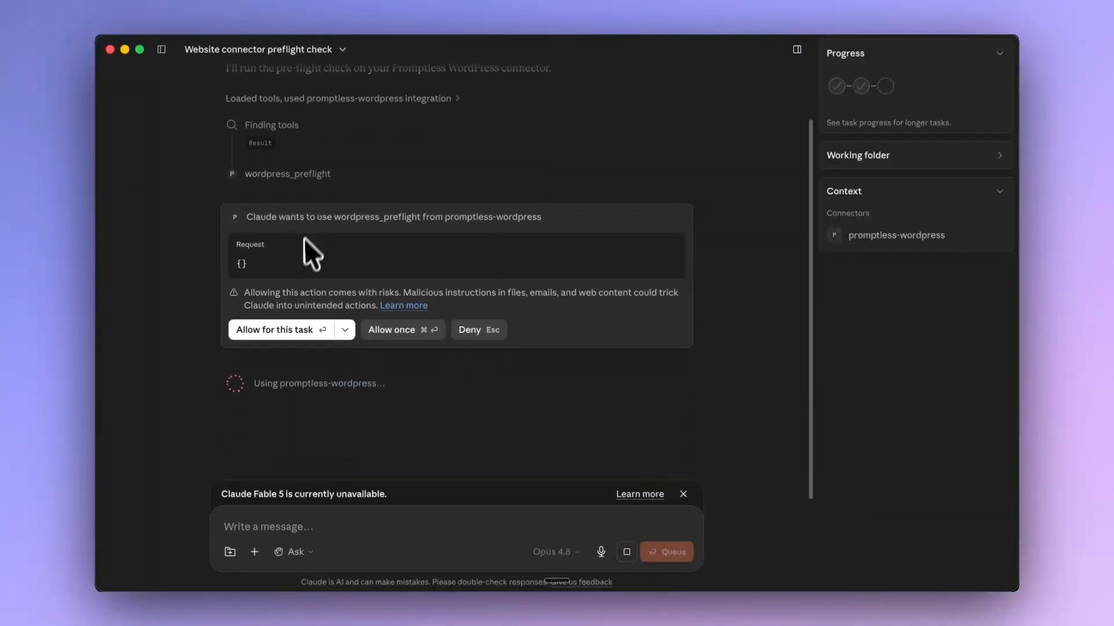
pyautogui.click(275, 330)
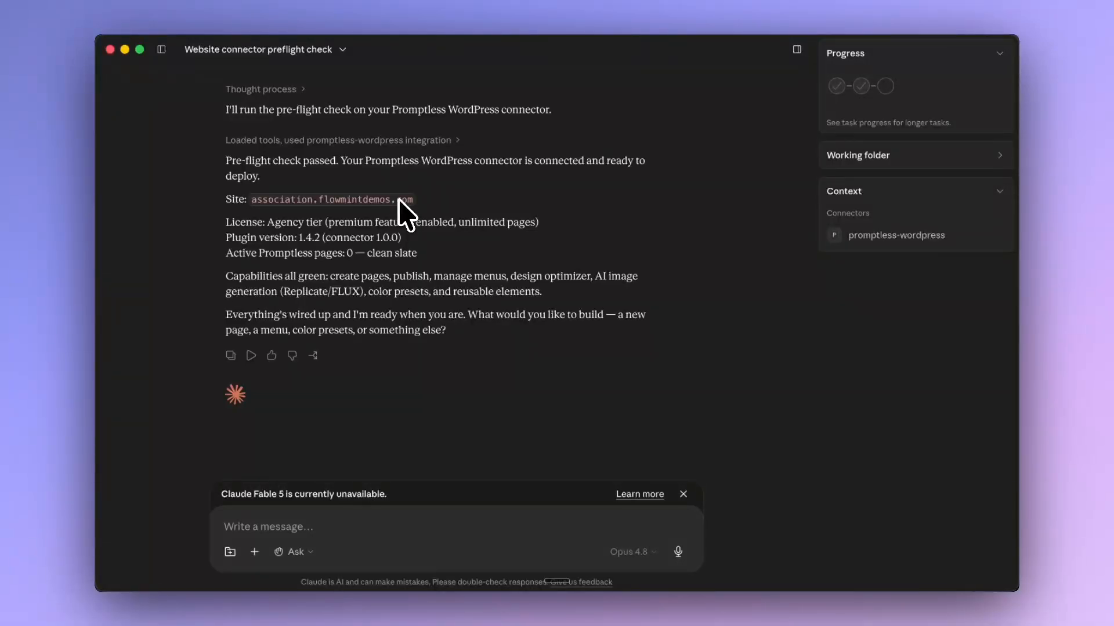
# - Ask Claude to assess the mounted association website folder to understand the whole project and create a plan to implement it on the site
pyautogui.click(247, 527)
pyautogui.press('fn')
pyautogui.press('fn')
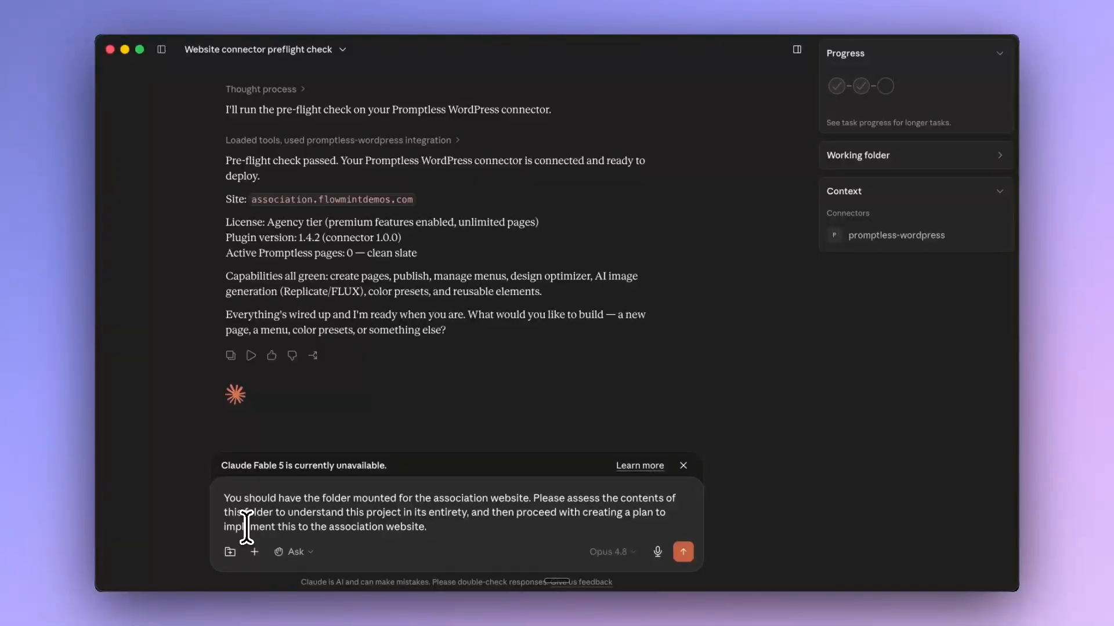
pyautogui.press('Return')
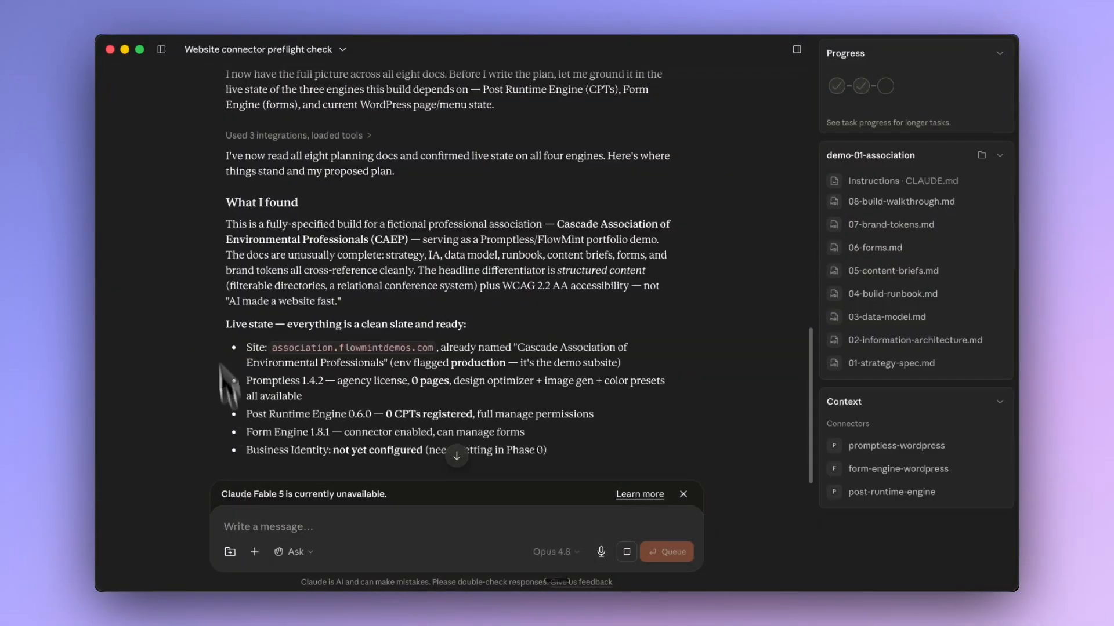
# - Read through Claude's document review, live-state findings, proposed implementation plan and the points flagged before execution
pyautogui.scroll(5, 213, 278)
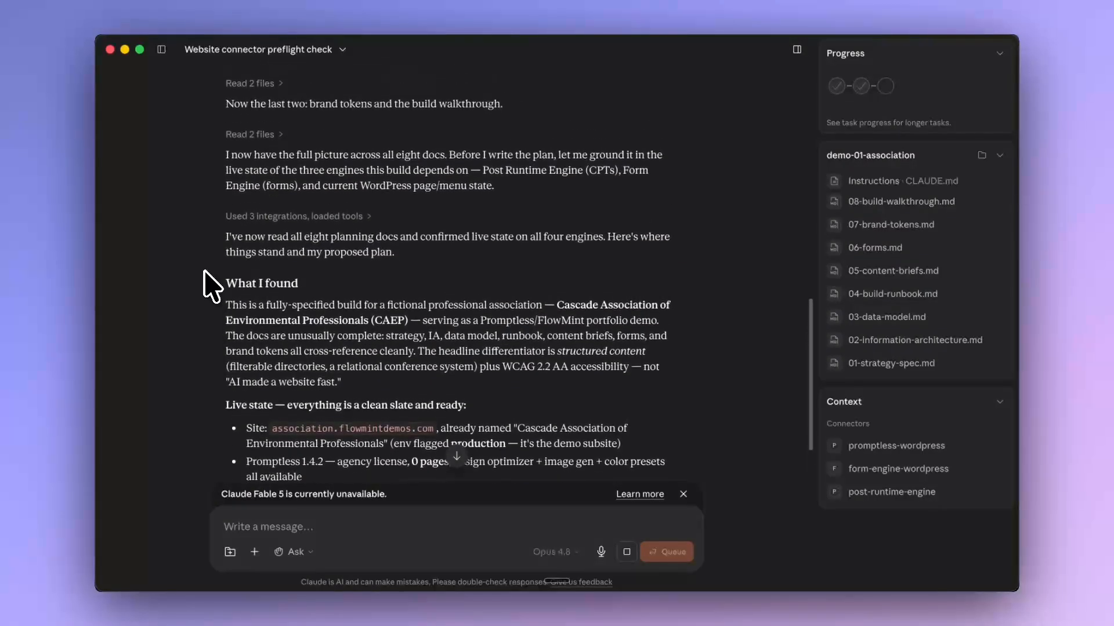
pyautogui.scroll(1, 212, 286)
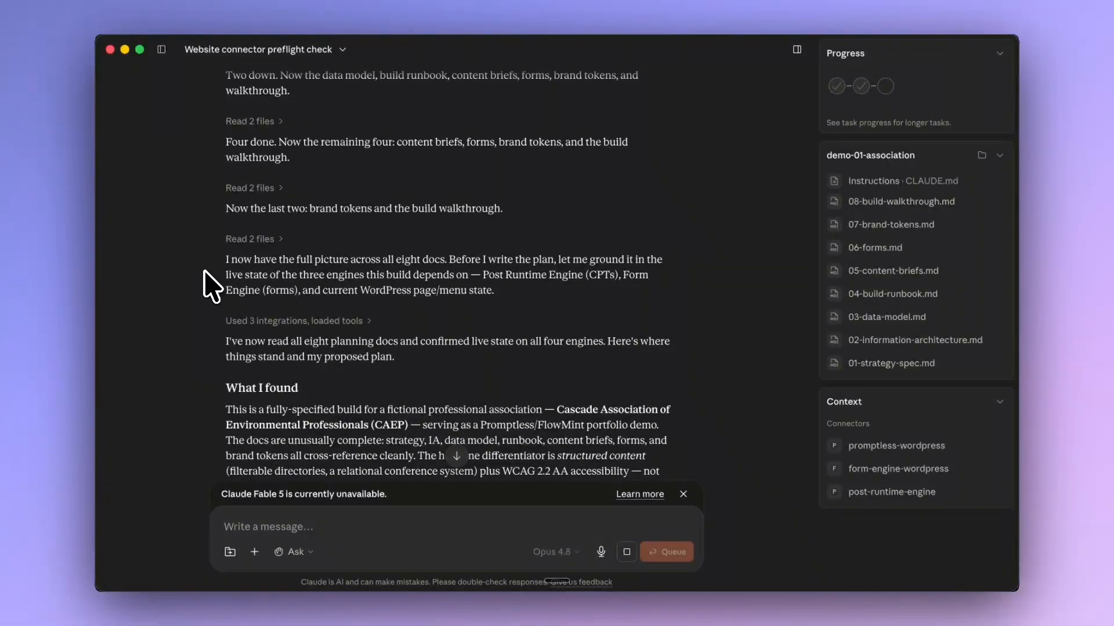
pyautogui.scroll(3, 211, 285)
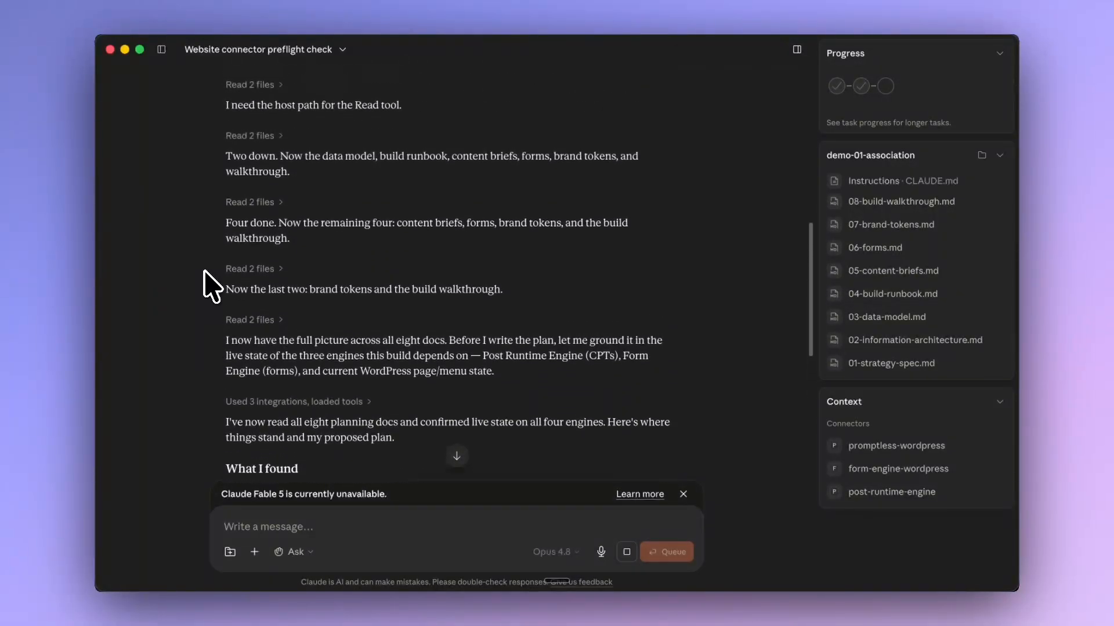
pyautogui.scroll(2, 212, 285)
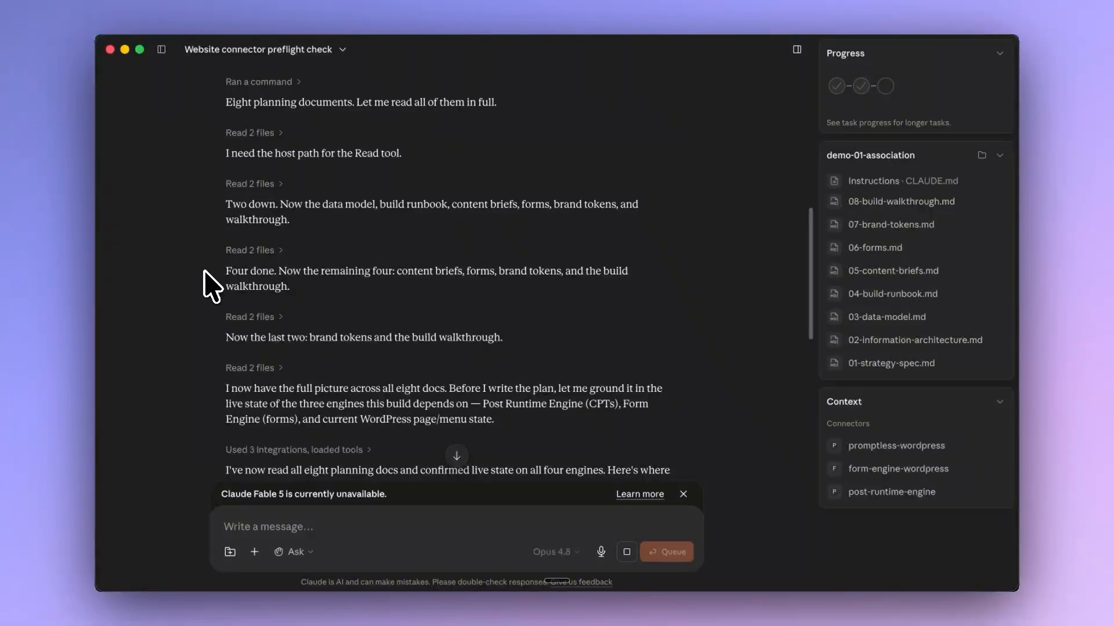
pyautogui.scroll(-10, 212, 286)
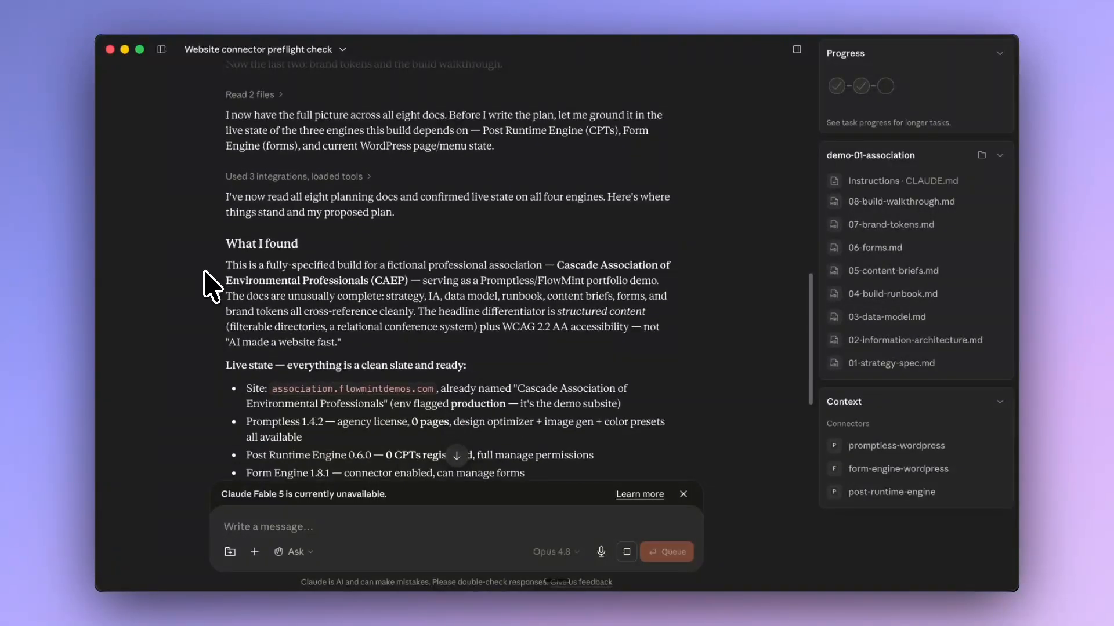
pyautogui.scroll(-1, 212, 285)
pyautogui.scroll(-5, 212, 285)
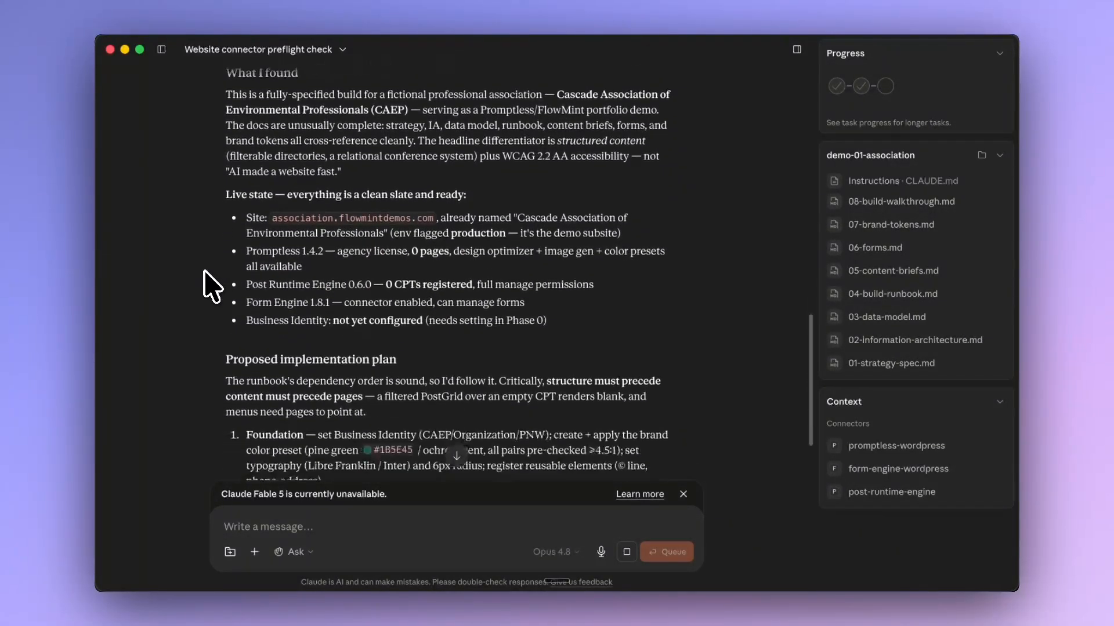
pyautogui.scroll(-5, 211, 285)
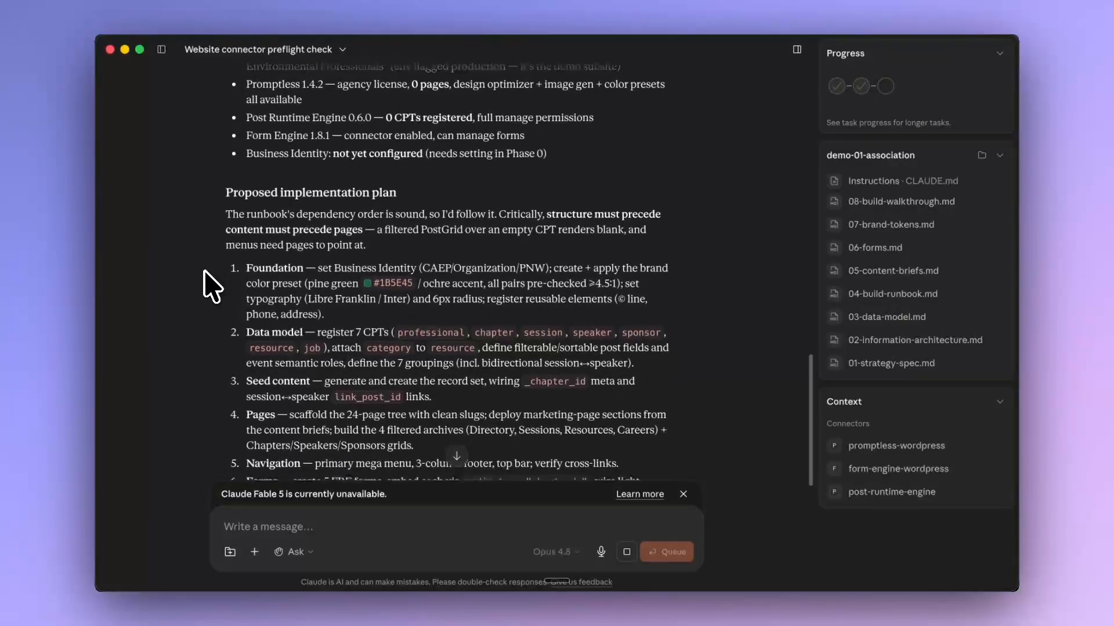
pyautogui.scroll(-6, 211, 286)
pyautogui.scroll(7, 211, 285)
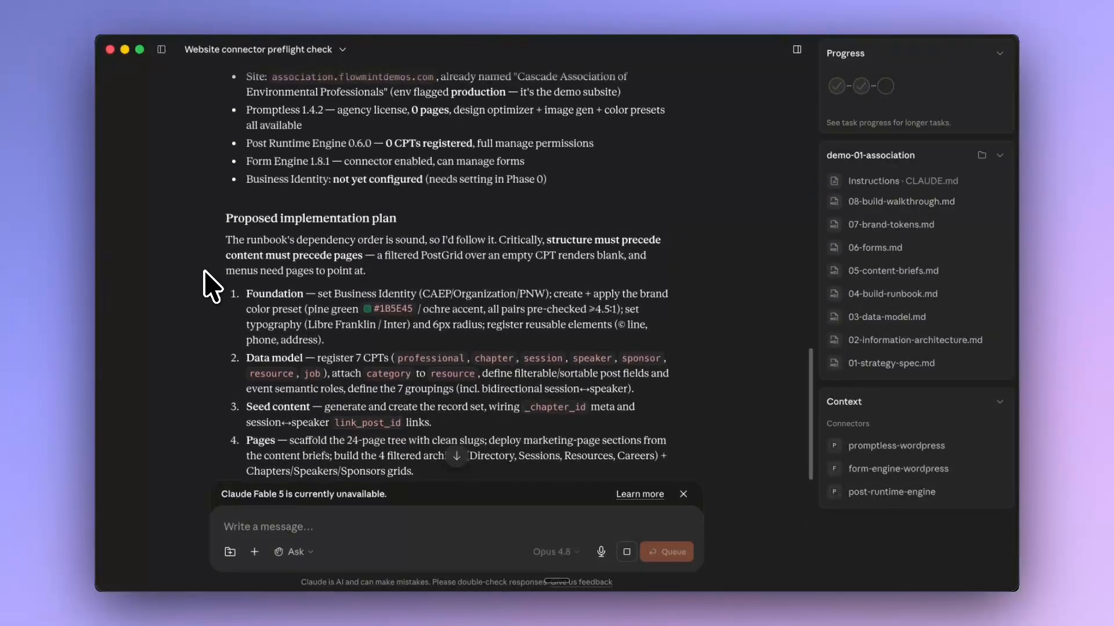
pyautogui.scroll(-1, 211, 286)
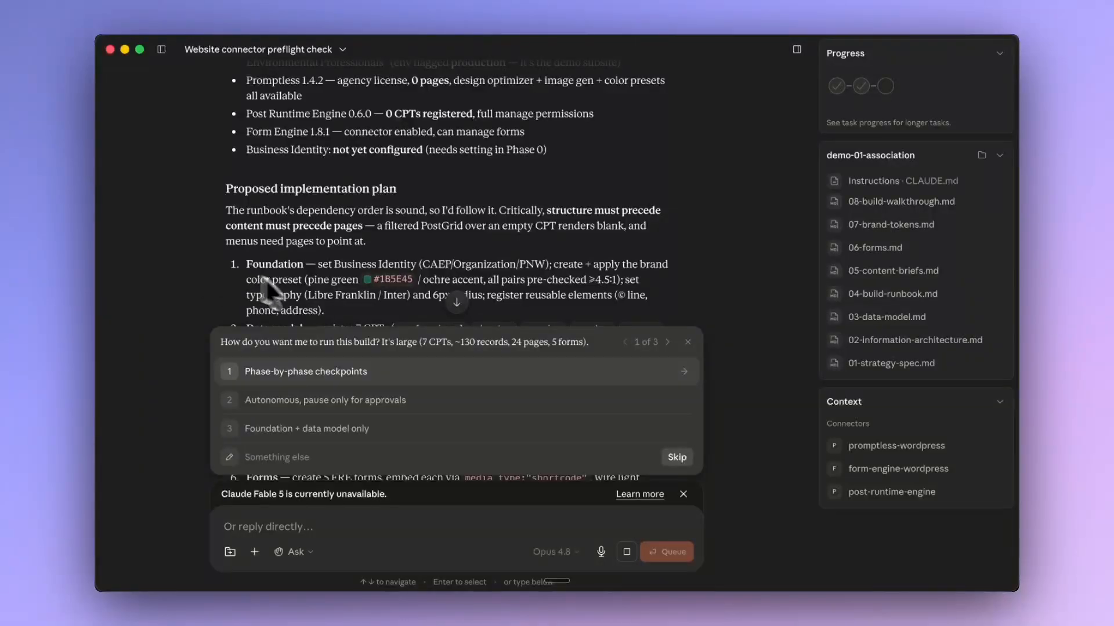
pyautogui.scroll(-8, 197, 293)
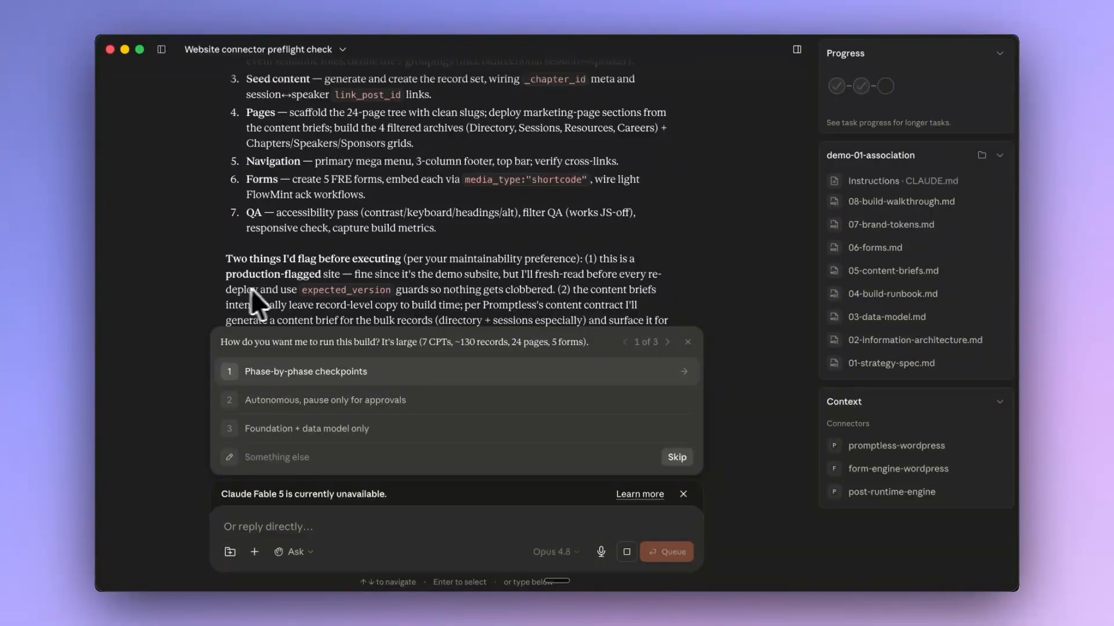
pyautogui.scroll(-4, 255, 290)
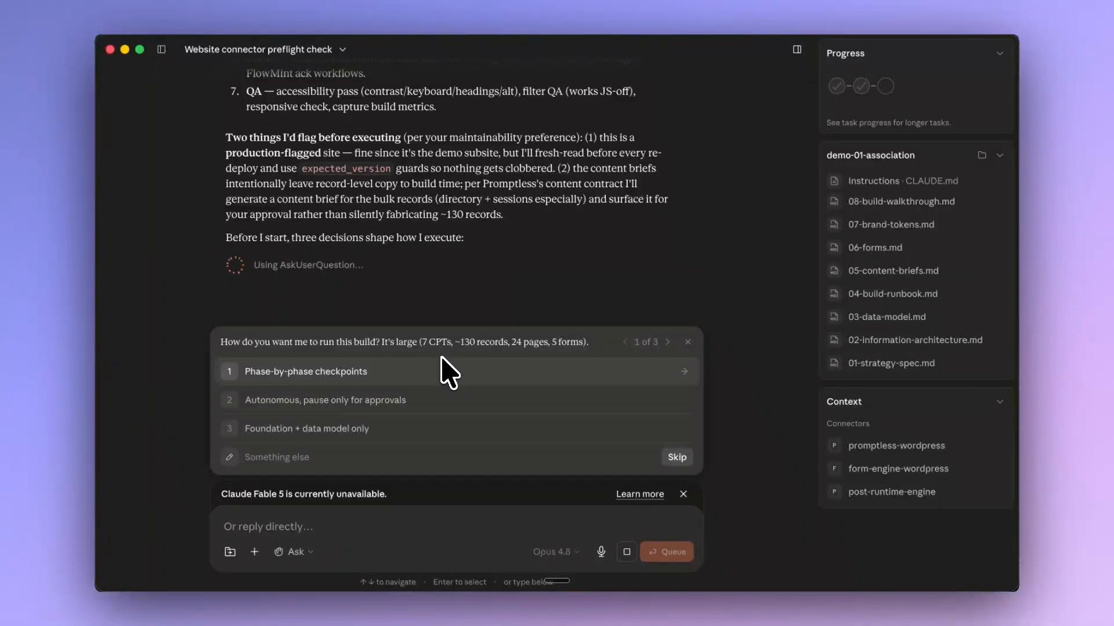
# - Answer the build questions with Phase-by-phase checkpoints, Full realism volume, and Generate freely as needed for imagery
pyautogui.click(308, 372)
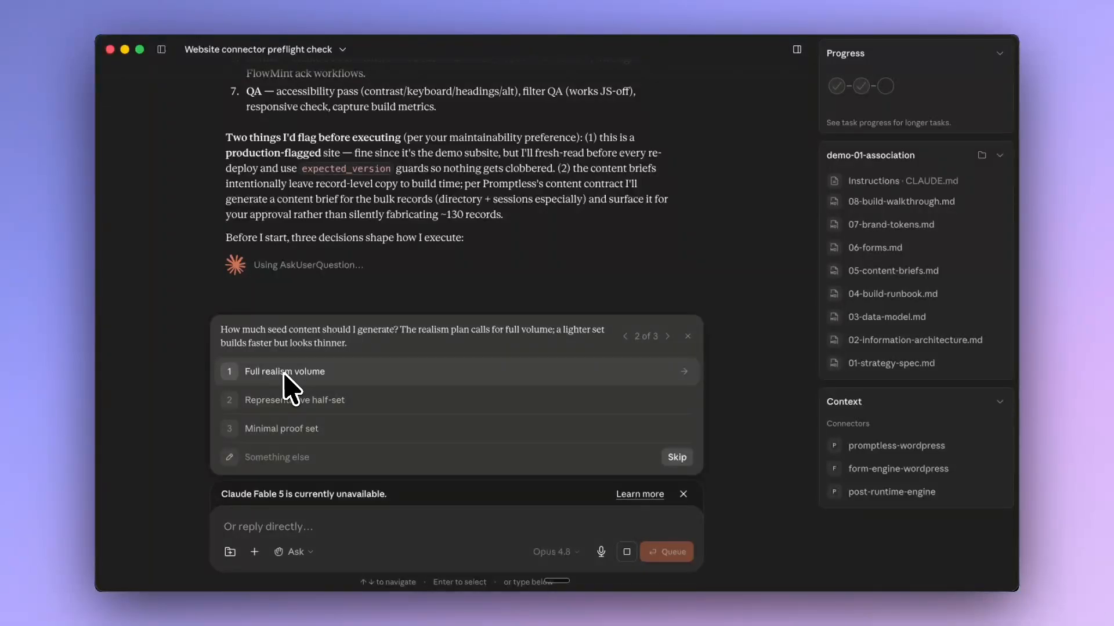
pyautogui.click(348, 371)
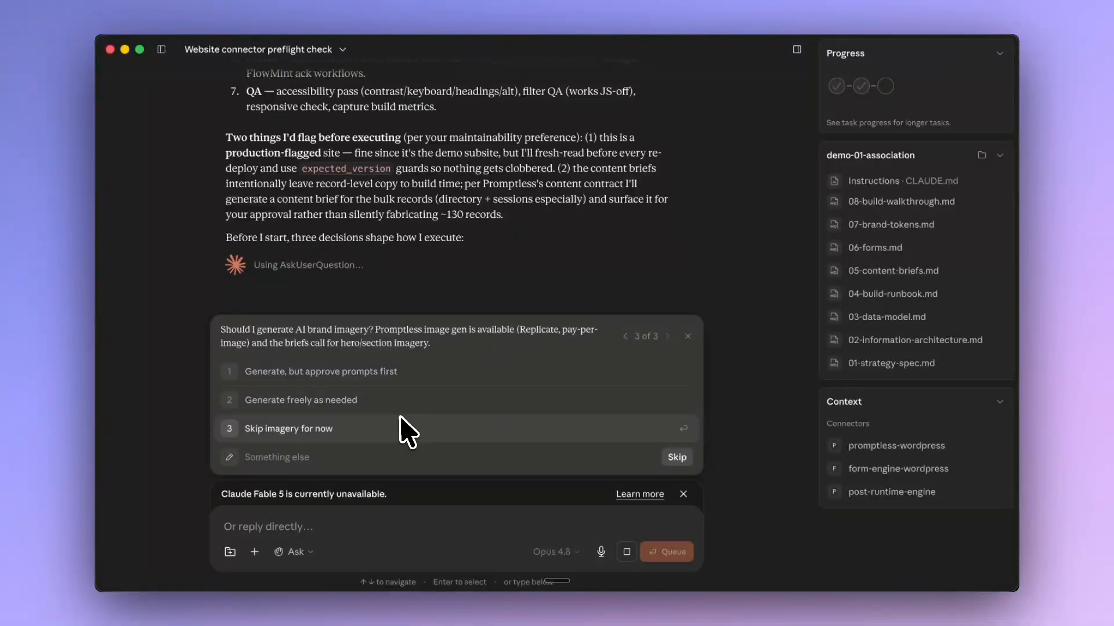
pyautogui.click(282, 400)
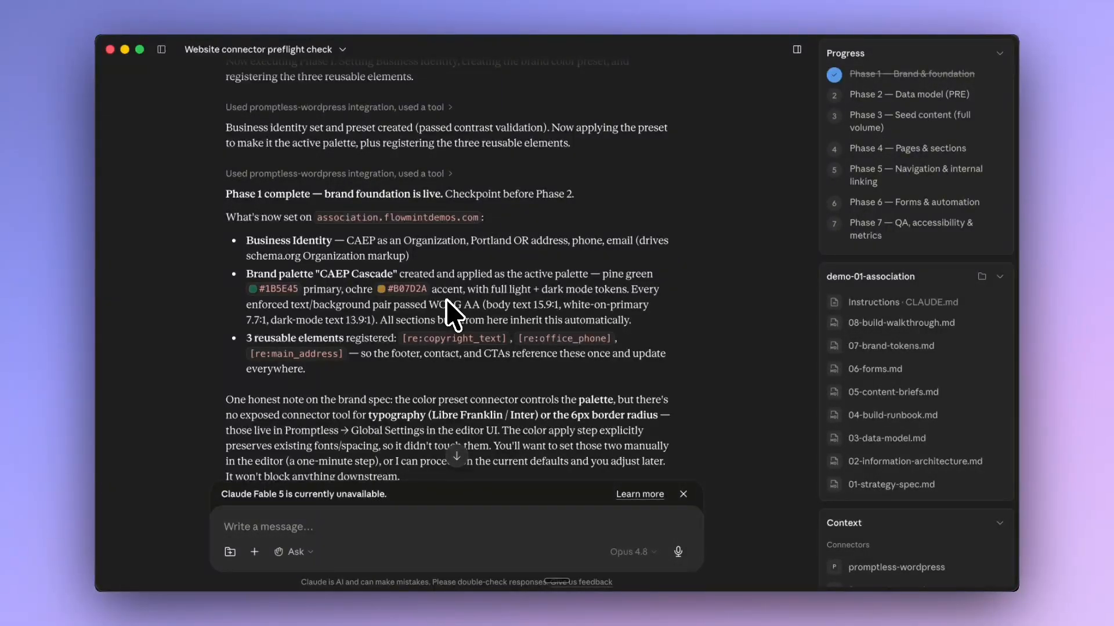
# - Review the Phase 1 checkpoint summary, including the brand palette, reusable elements, typography note and placeholder contact details
pyautogui.scroll(-3, 268, 398)
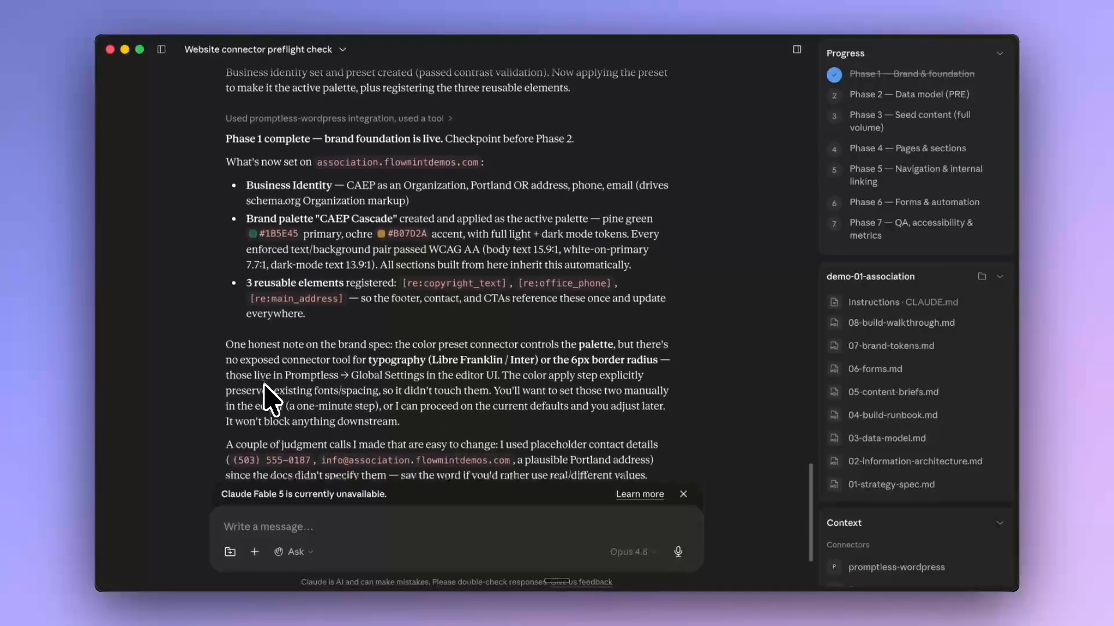
pyautogui.scroll(-1, 268, 398)
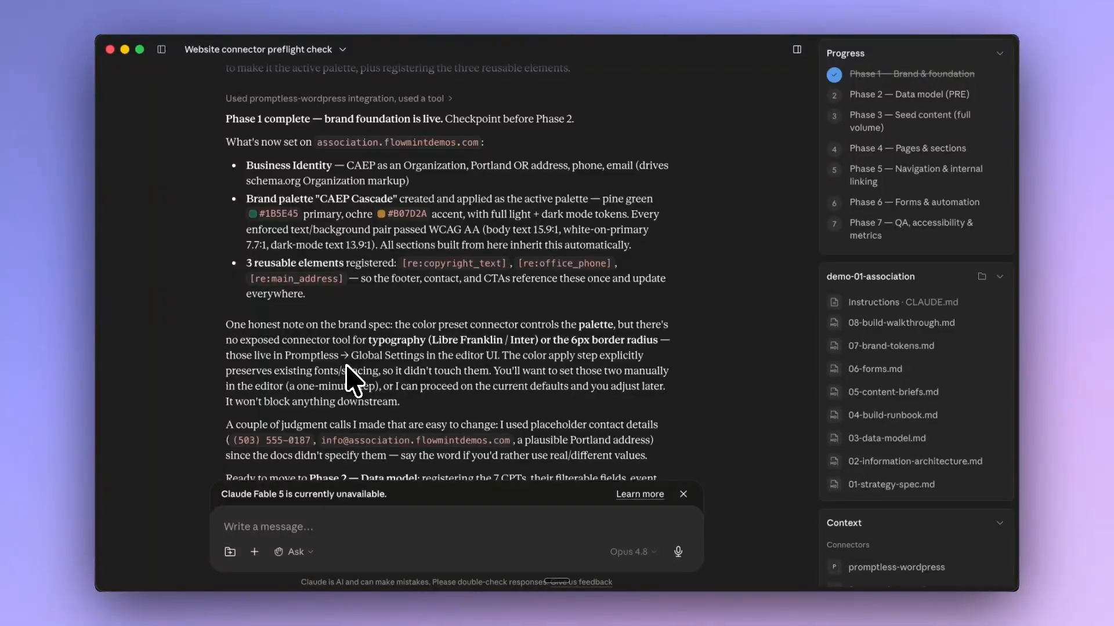
pyautogui.scroll(-3, 350, 380)
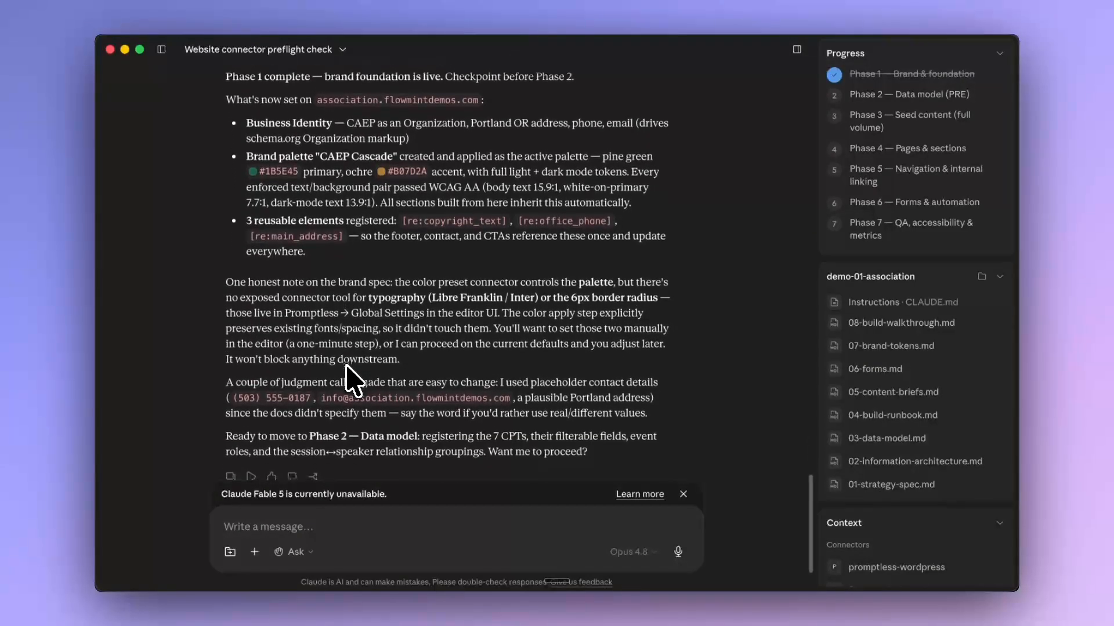
pyautogui.scroll(-1, 351, 380)
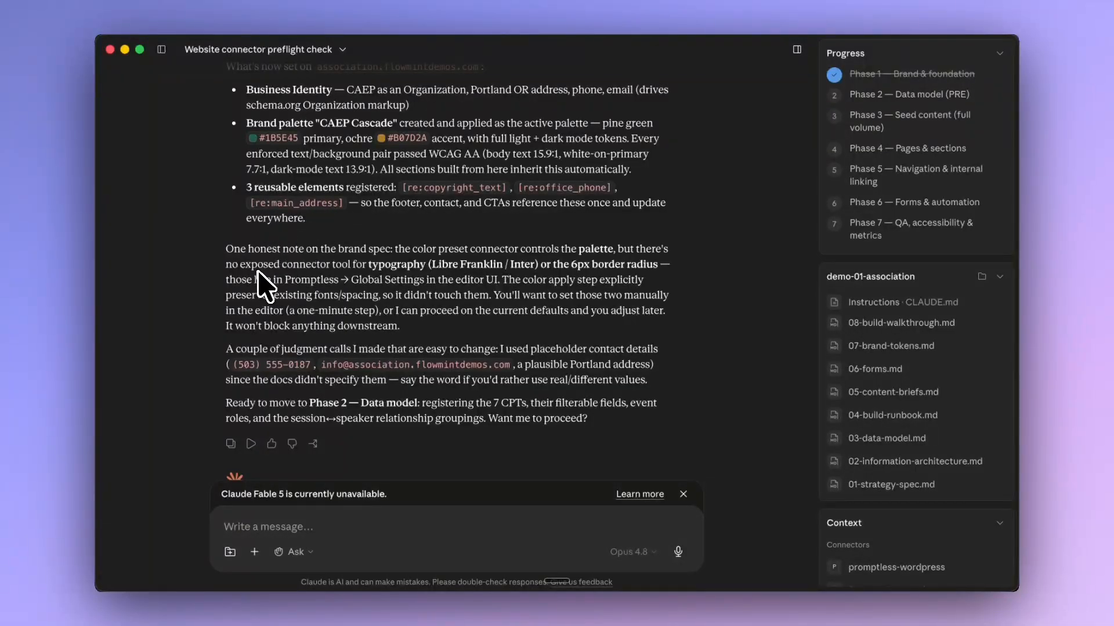
pyautogui.scroll(-2, 259, 287)
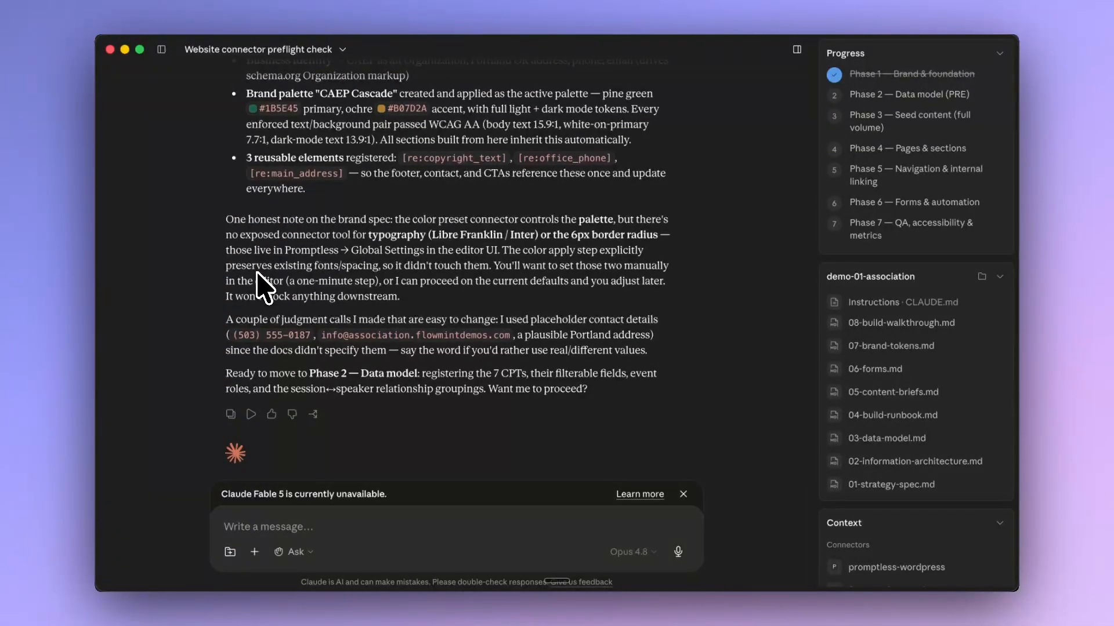
# - Switch to Chrome and examine the existing elements on Promptless WP's Reusable Elements page
pyautogui.press('super+Tab')
pyautogui.click(423, 303)
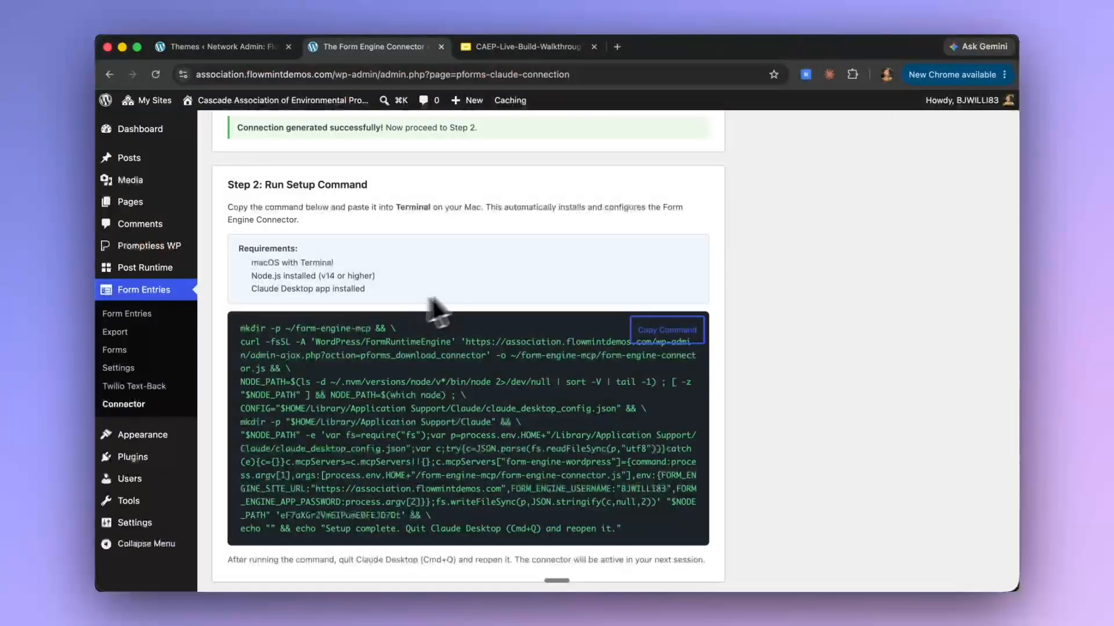
pyautogui.moveTo(145, 245)
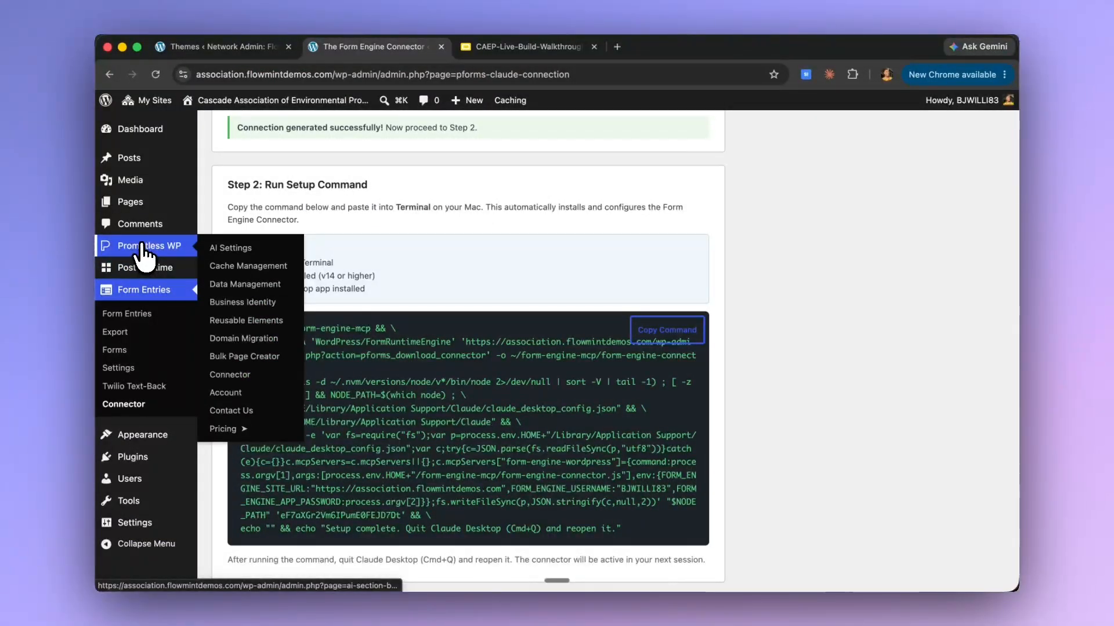
pyautogui.click(255, 321)
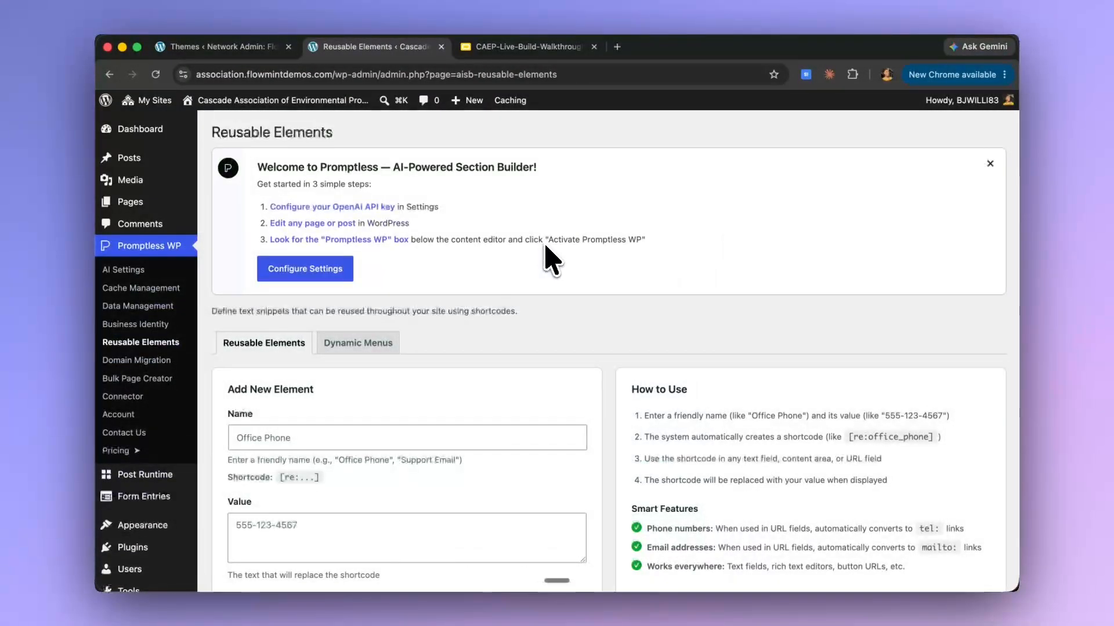
pyautogui.scroll(-5, 548, 259)
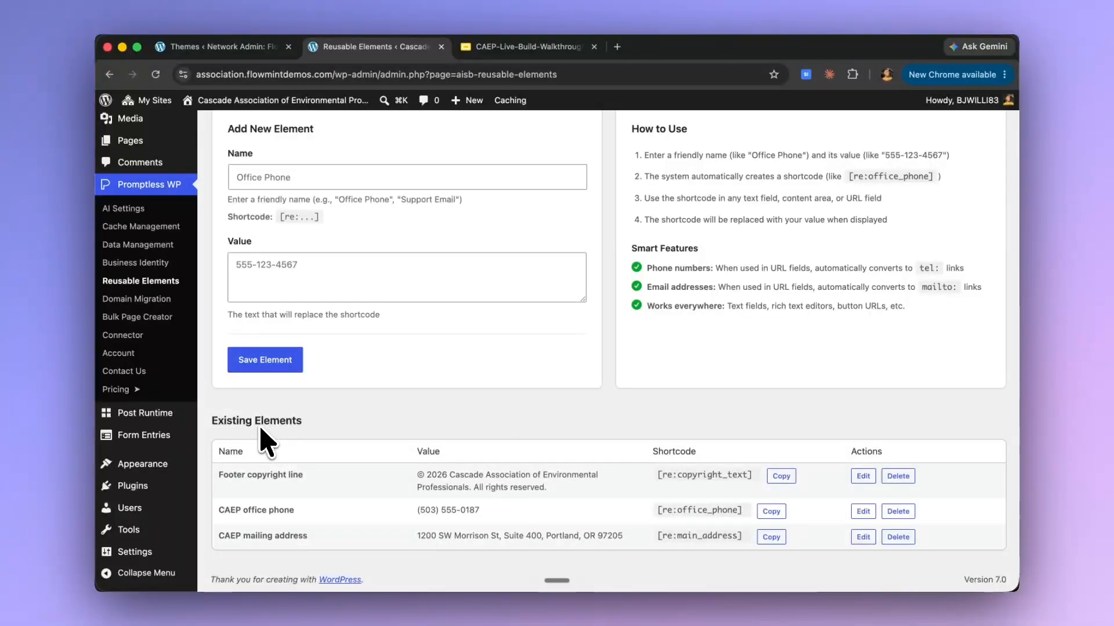
pyautogui.scroll(5, 267, 441)
# - Visit the Cascade Association of Environmental Professionals front end and inspect the homepage down to its footer
pyautogui.moveTo(347, 107)
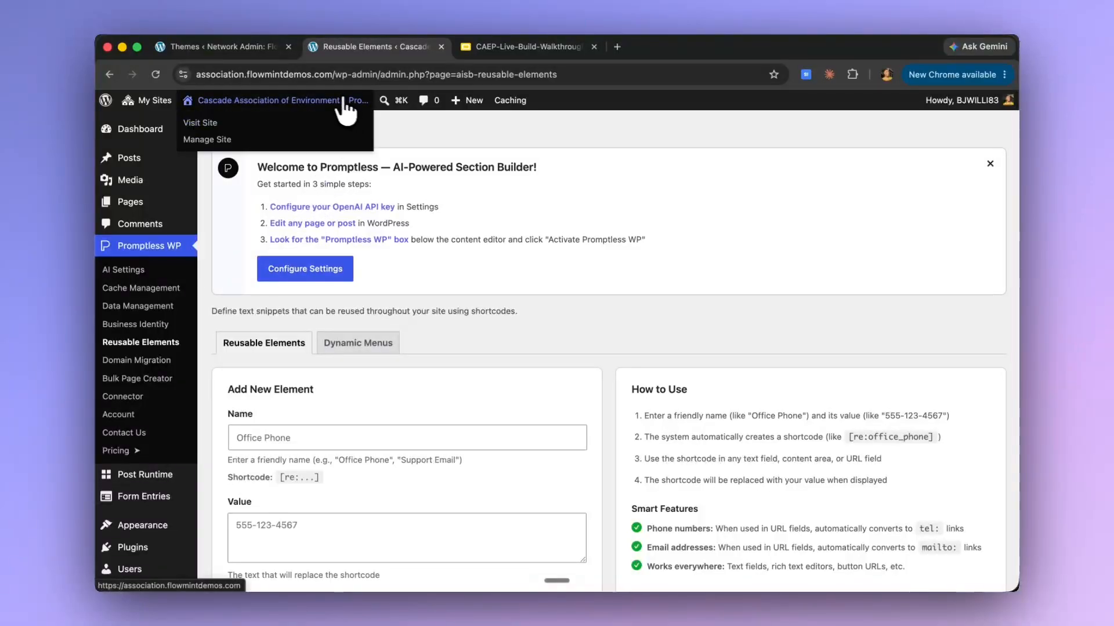
pyautogui.click(241, 102)
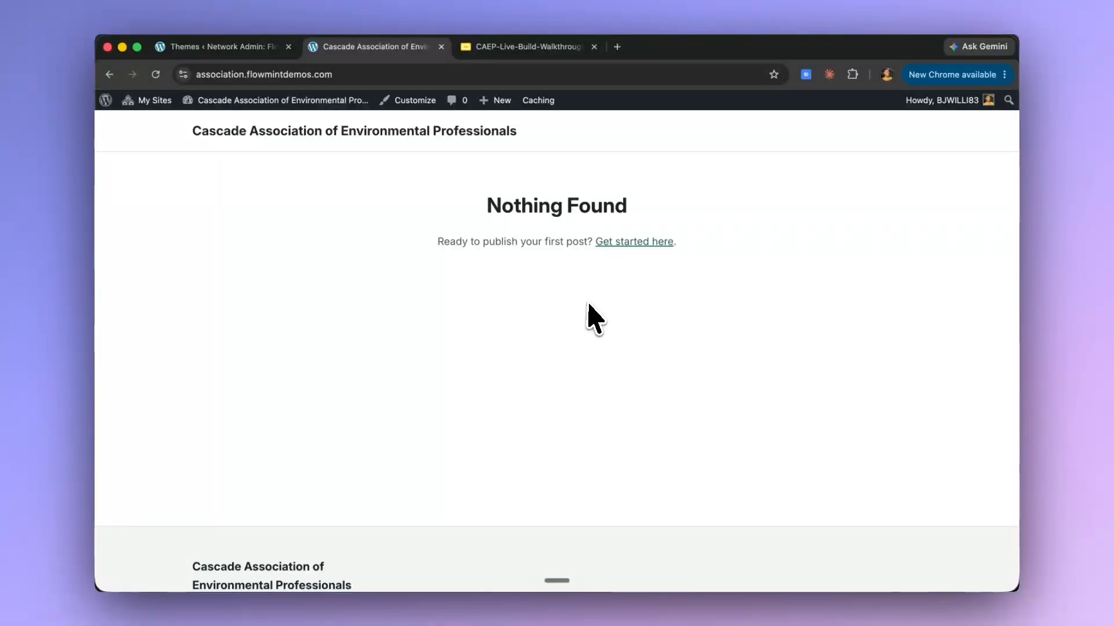
pyautogui.scroll(-3, 587, 319)
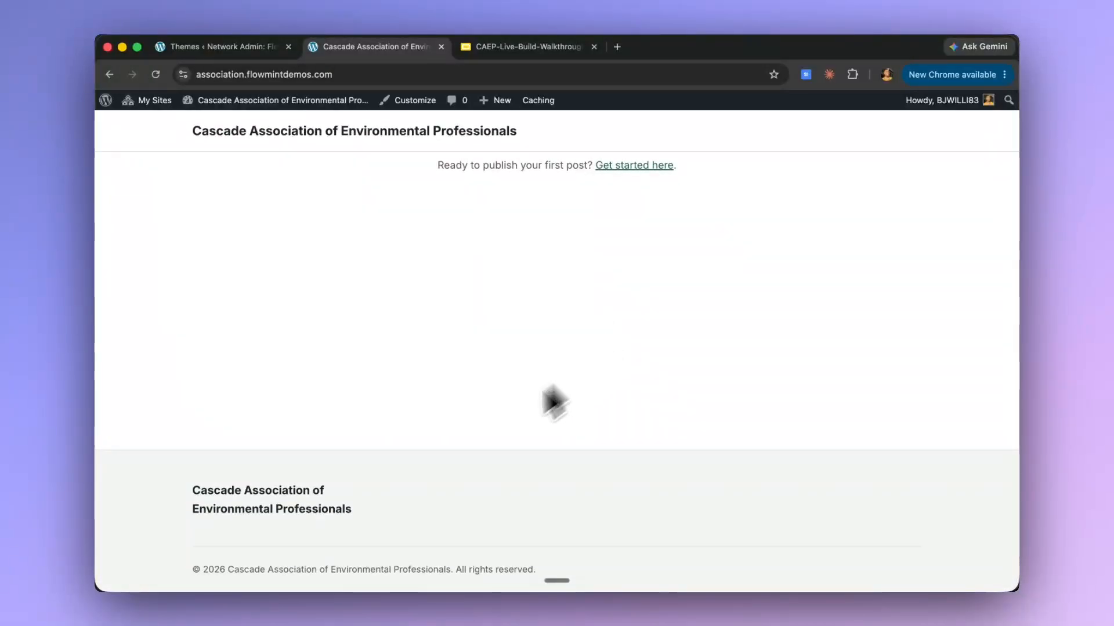
# - Customize the site identity by setting the uncropped cascade_association_logo image from the media library as the site logo
pyautogui.scroll(2, 576, 365)
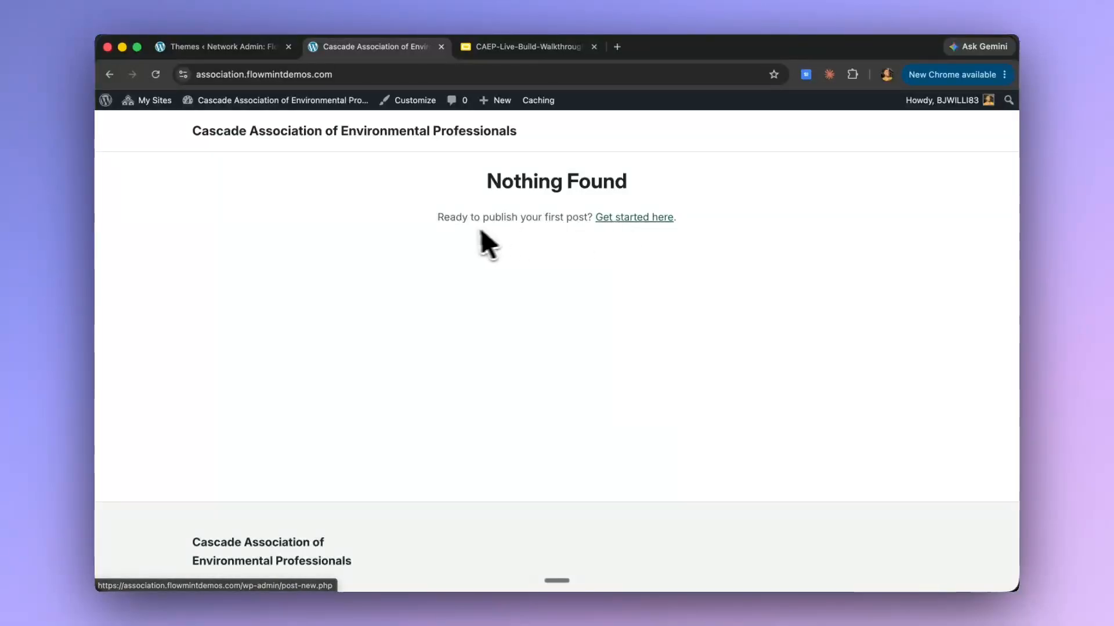
pyautogui.scroll(1, 306, 199)
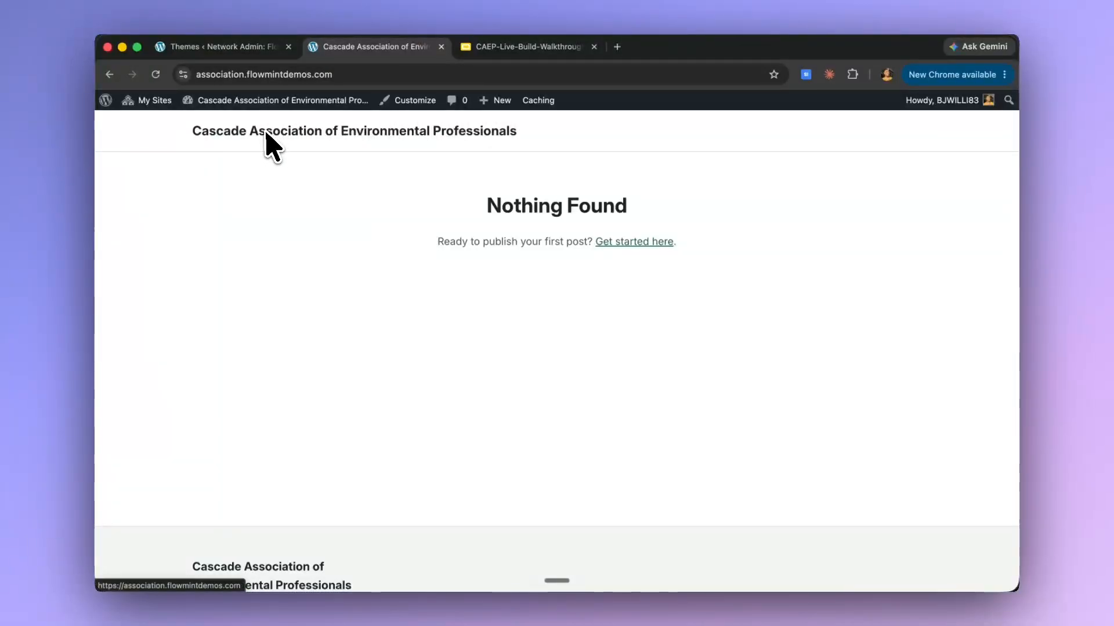
pyautogui.click(418, 103)
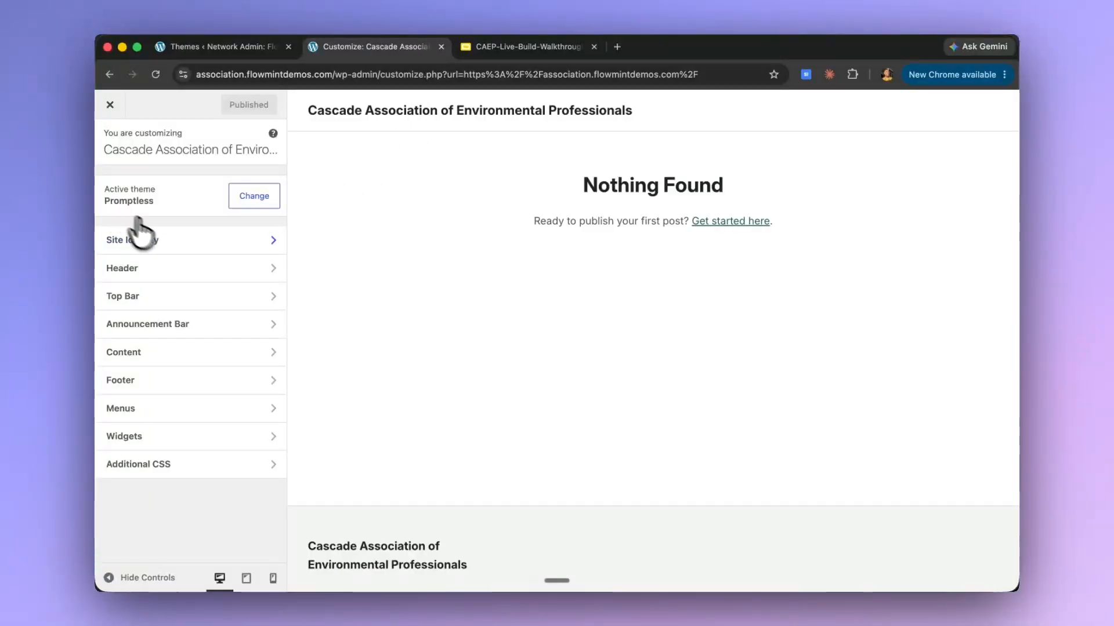
pyautogui.click(170, 243)
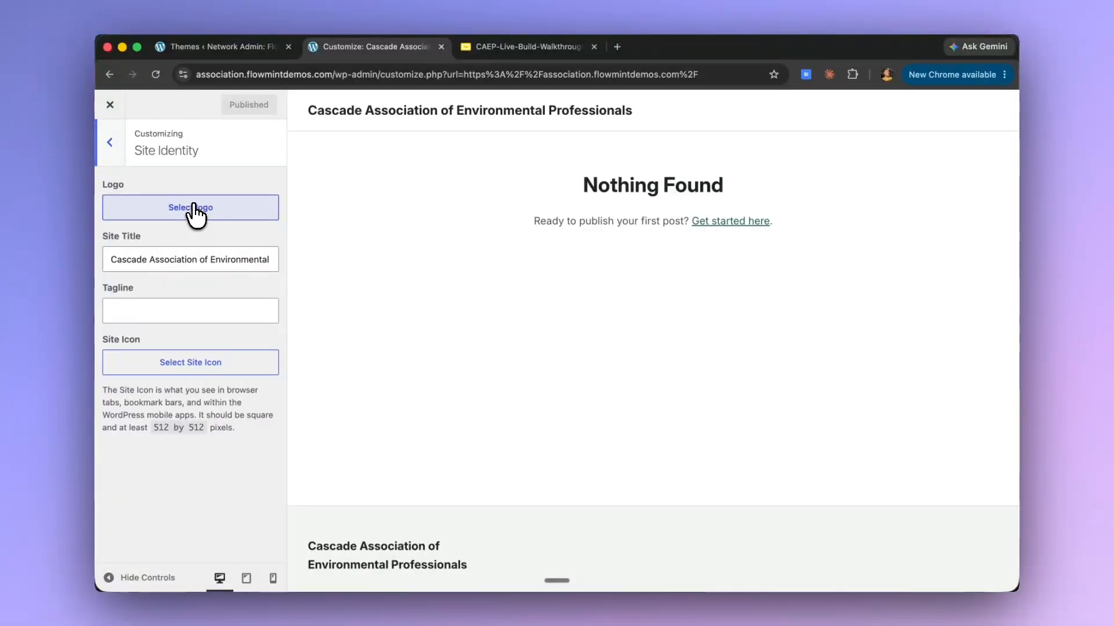
pyautogui.click(193, 206)
pyautogui.click(169, 244)
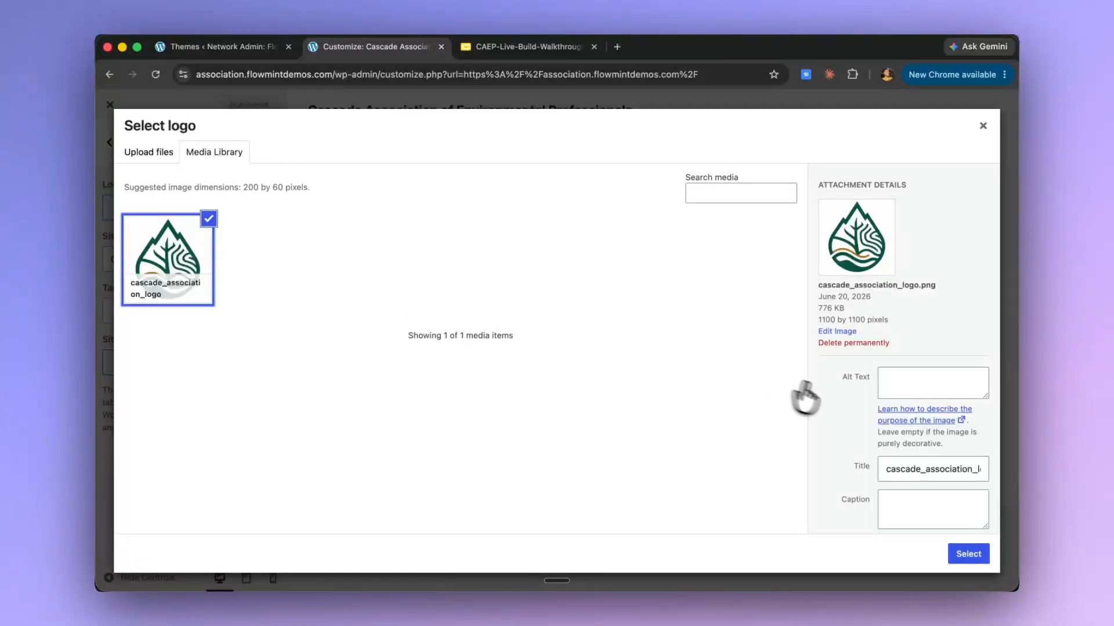
pyautogui.click(964, 554)
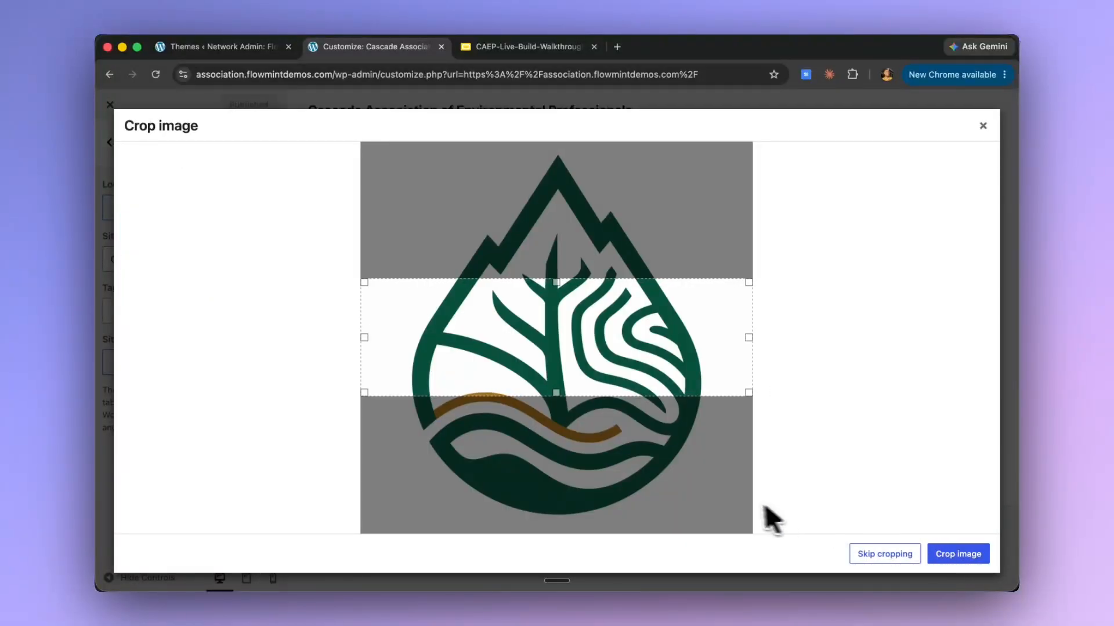
pyautogui.click(865, 558)
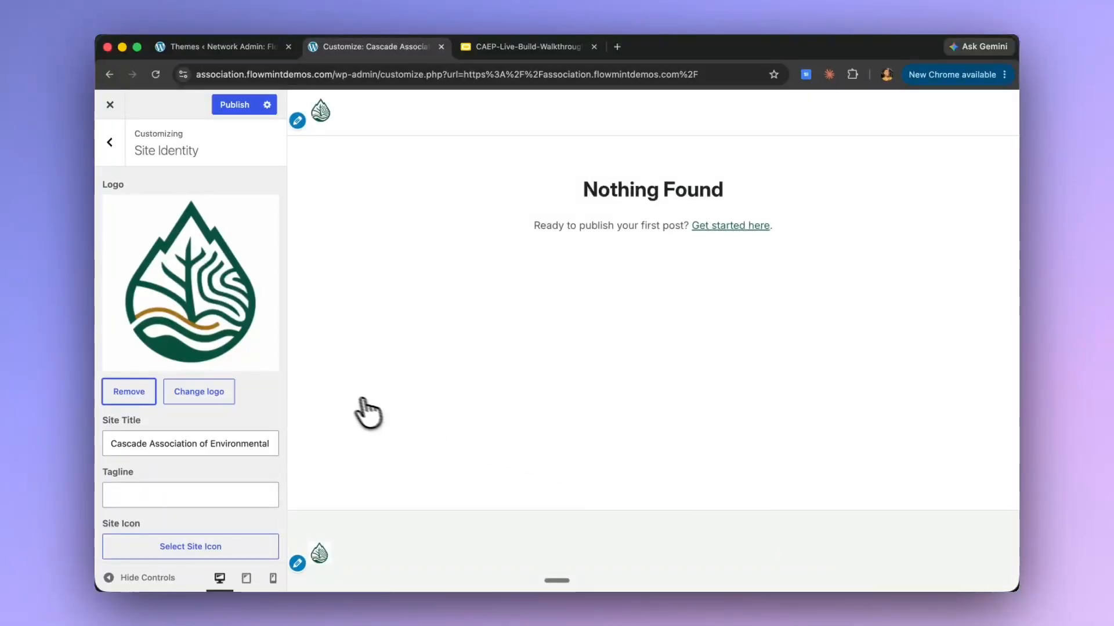
# - Set the uncropped cascade_association_logo image as the site icon, publish the site identity changes and return to the front end
pyautogui.scroll(-3, 185, 358)
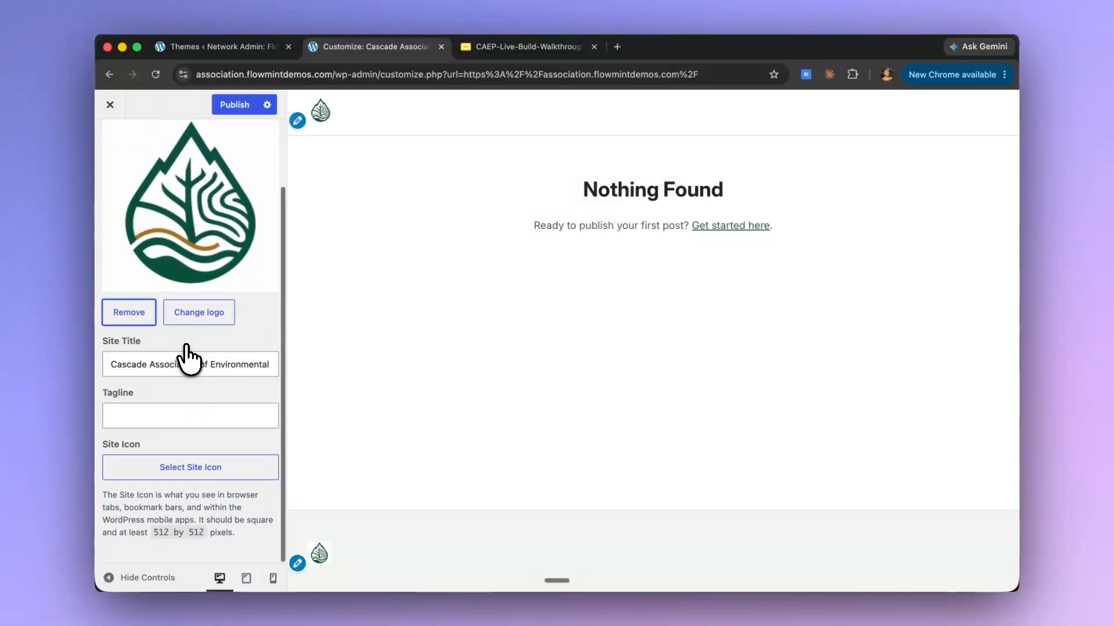
pyautogui.click(137, 470)
pyautogui.click(165, 258)
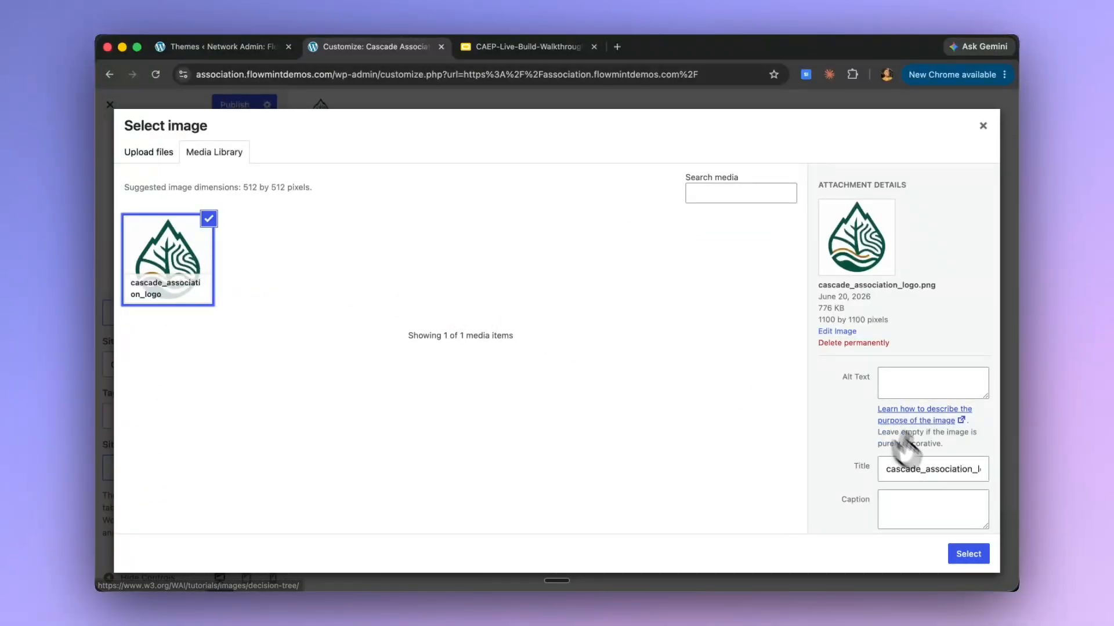
pyautogui.click(979, 556)
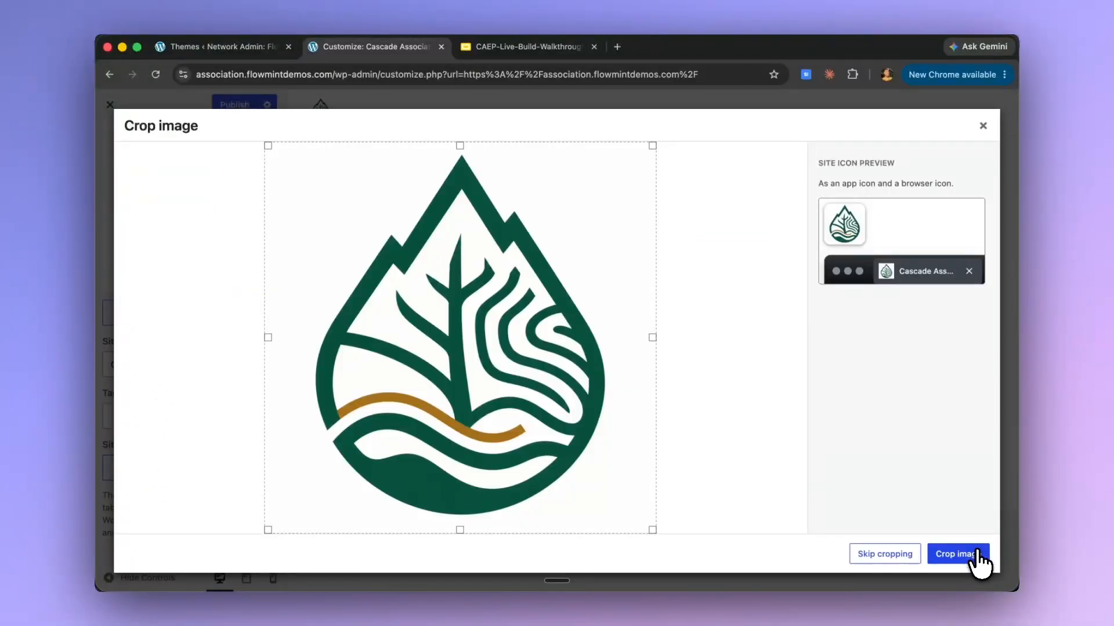
pyautogui.click(897, 557)
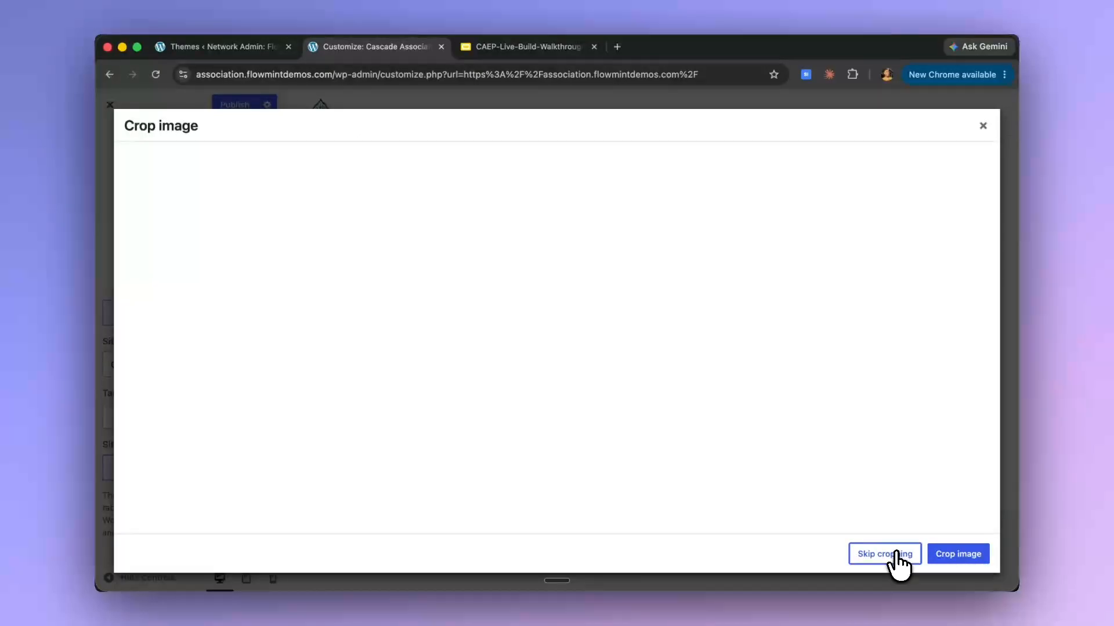
pyautogui.click(957, 554)
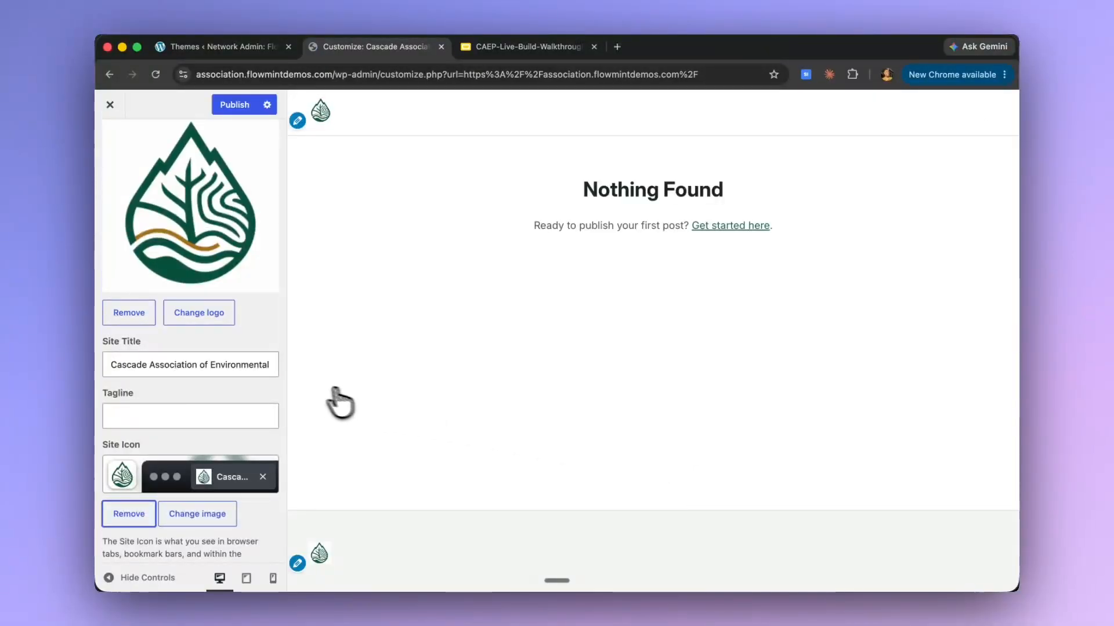
pyautogui.click(238, 107)
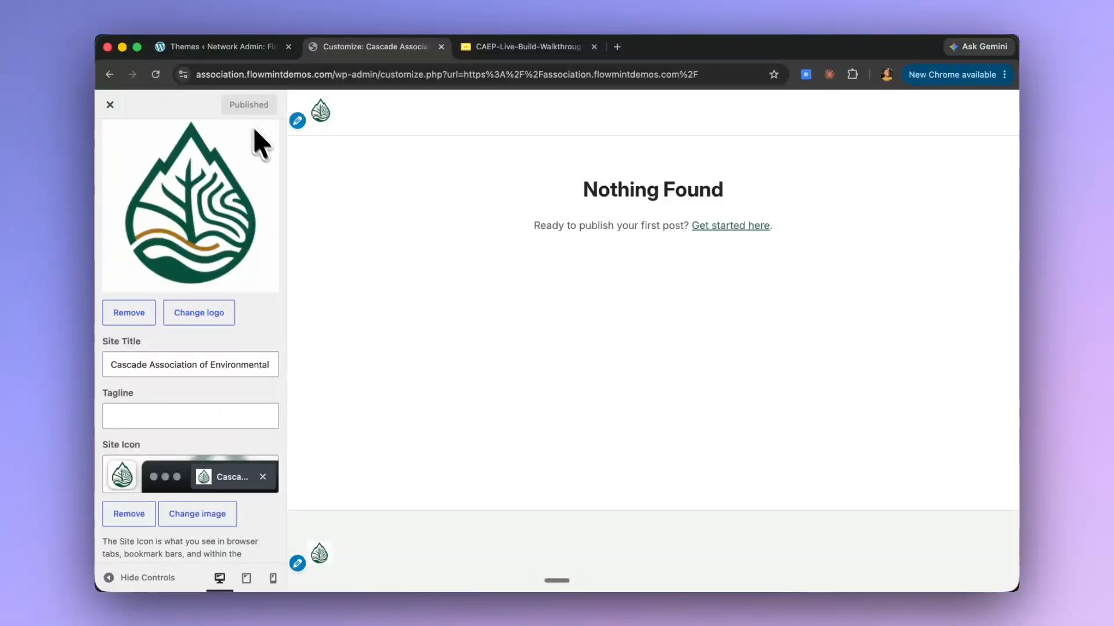
pyautogui.click(108, 104)
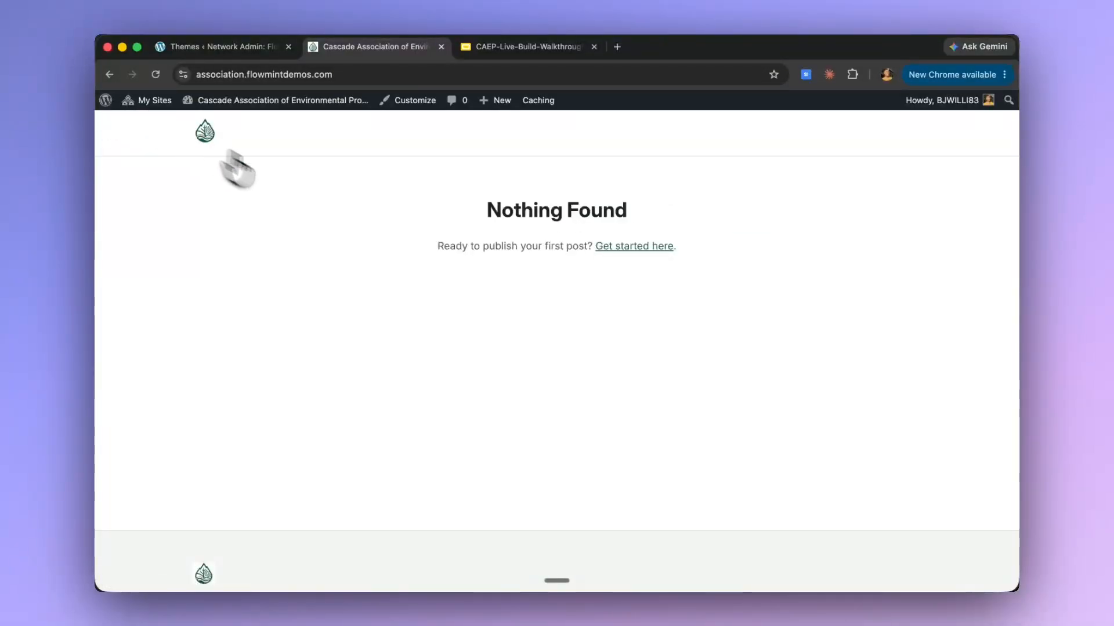
# - Switch to Claude and reply "proceed" to start the Phase 2 data model
pyautogui.press('super+Tab')
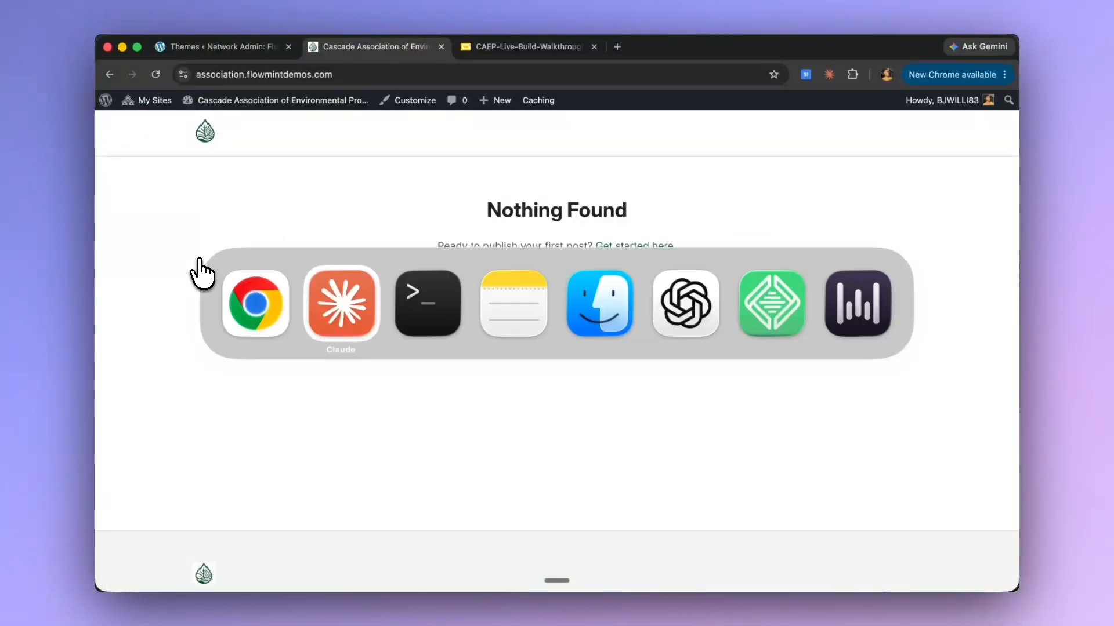
pyautogui.click(323, 319)
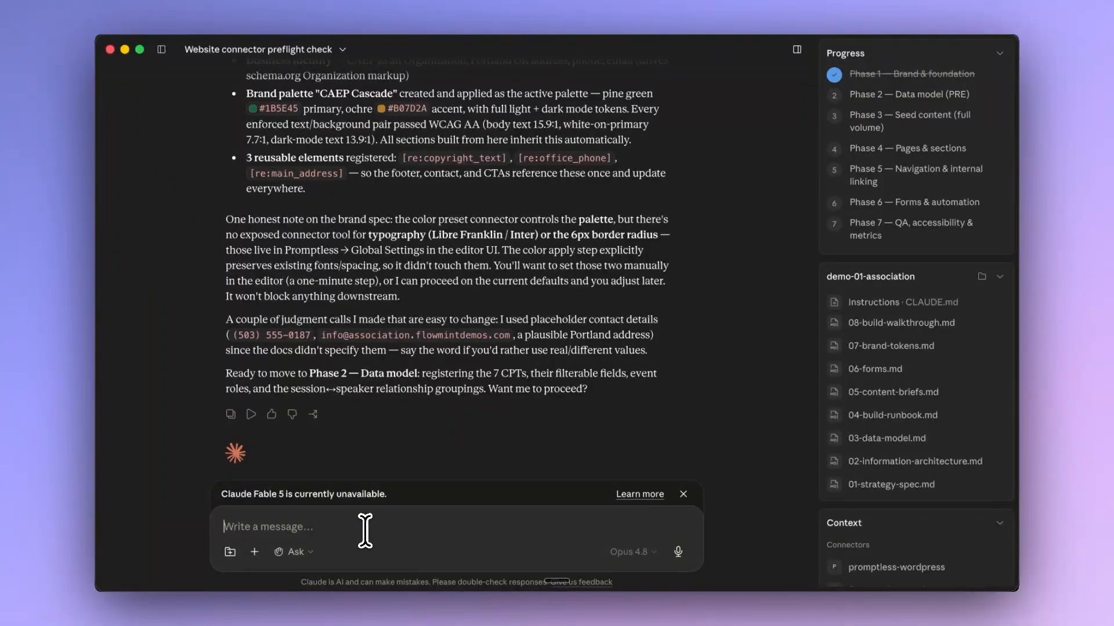
pyautogui.write('proc')
pyautogui.write('eed')
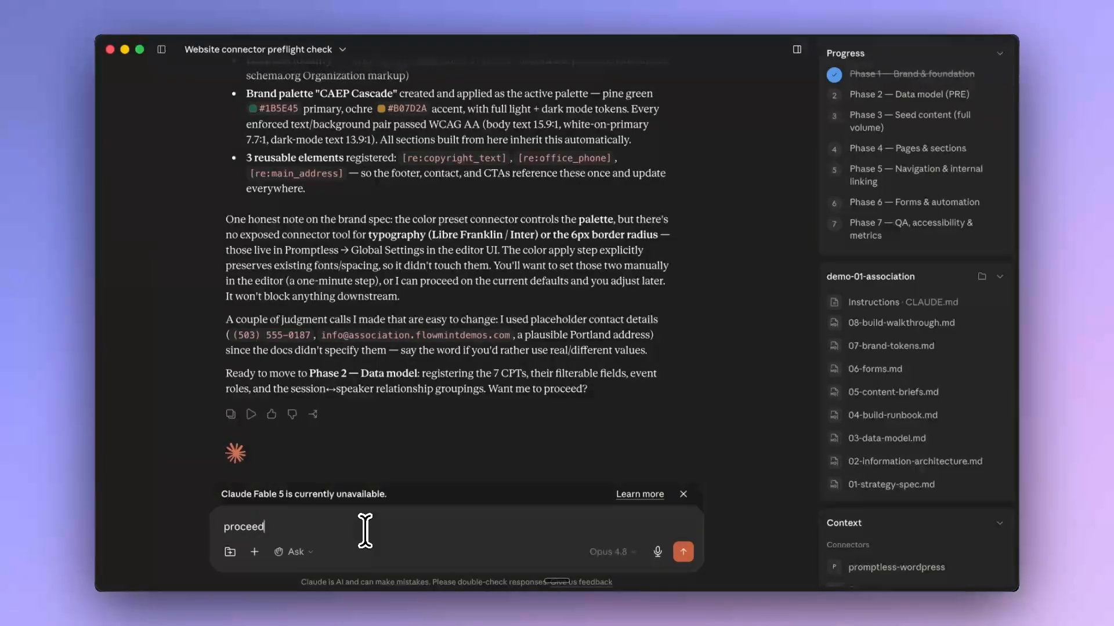
pyautogui.press('Return')
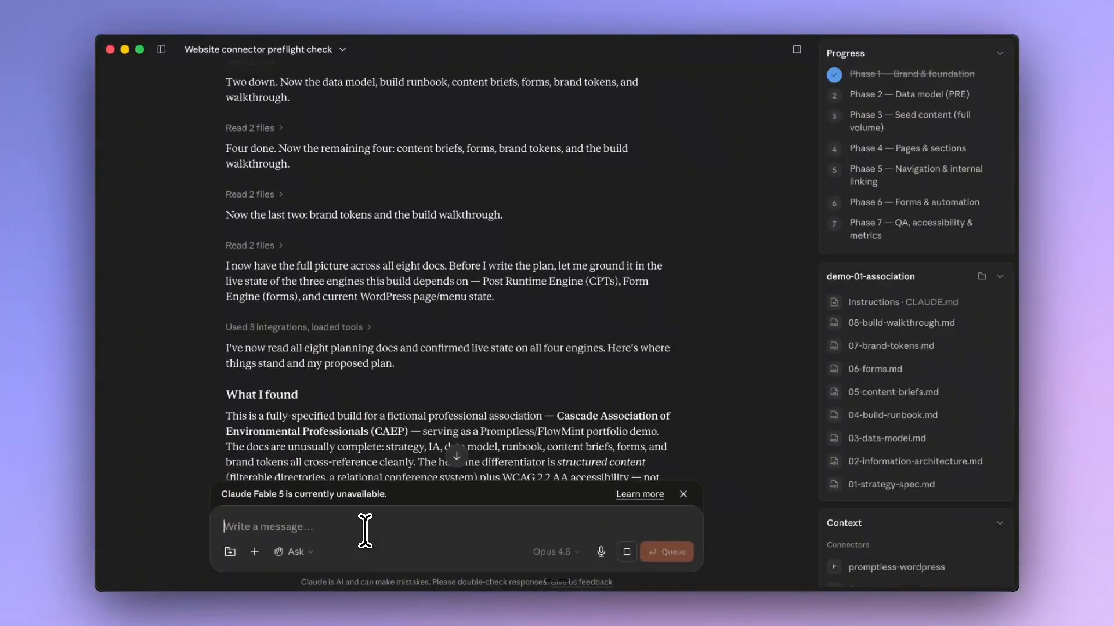
# - Allow postruntime_register_cpt from post-runtime-engine for this task and follow the registration progress
pyautogui.click(456, 457)
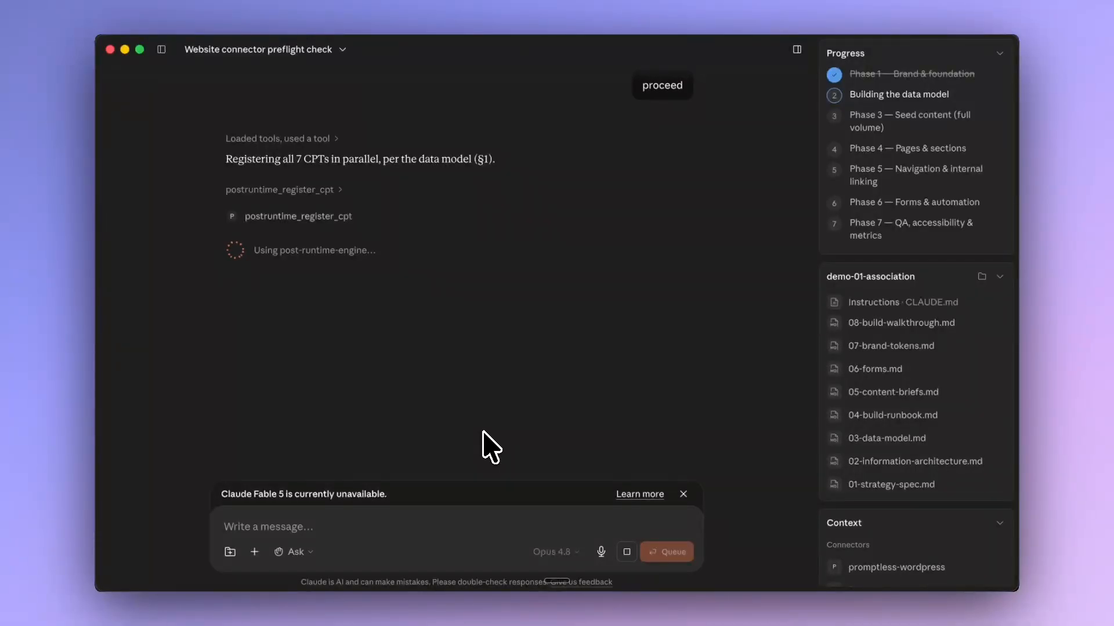
pyautogui.scroll(3, 477, 464)
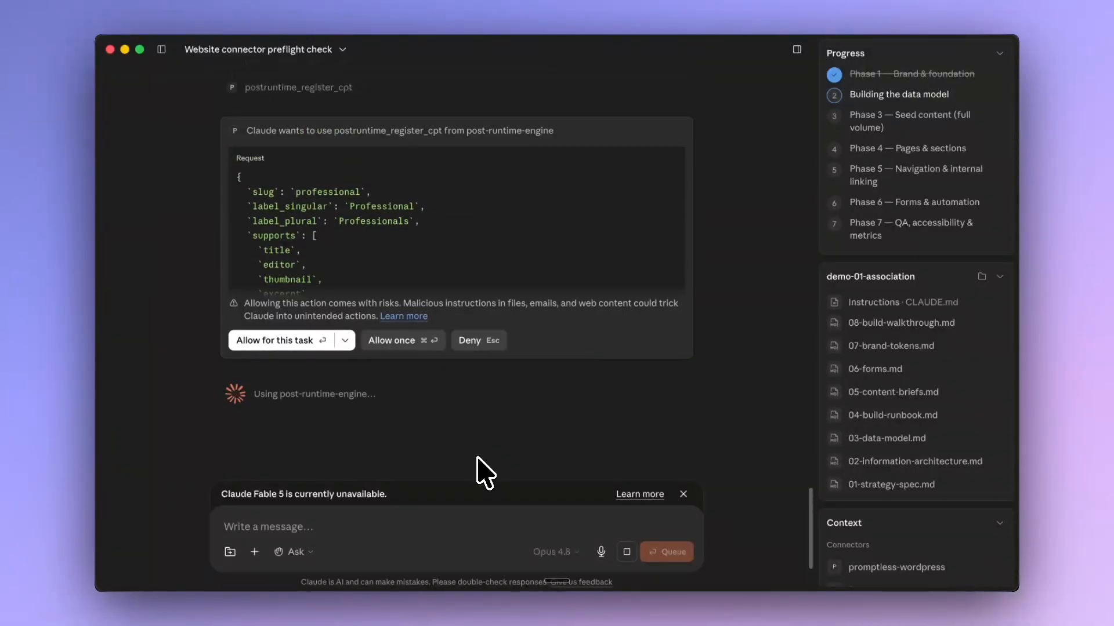
pyautogui.click(283, 369)
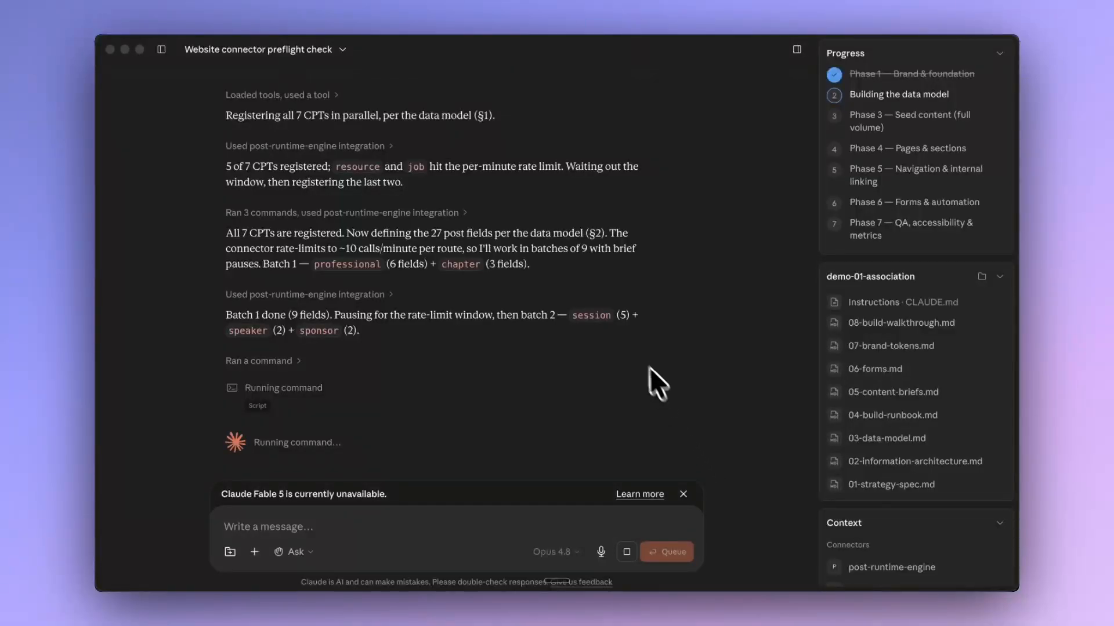
pyautogui.scroll(1, 368, 361)
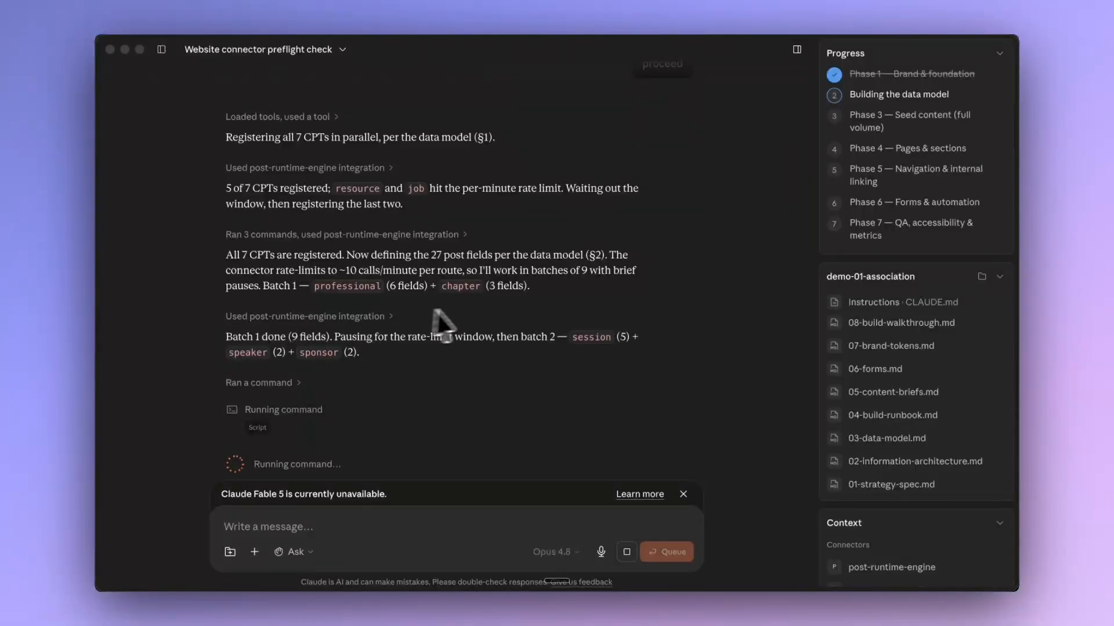
# - Switch to Chrome and check the site's admin dashboard for the newly registered custom post types, from Professionals through Jobs
pyautogui.press('super+Tab')
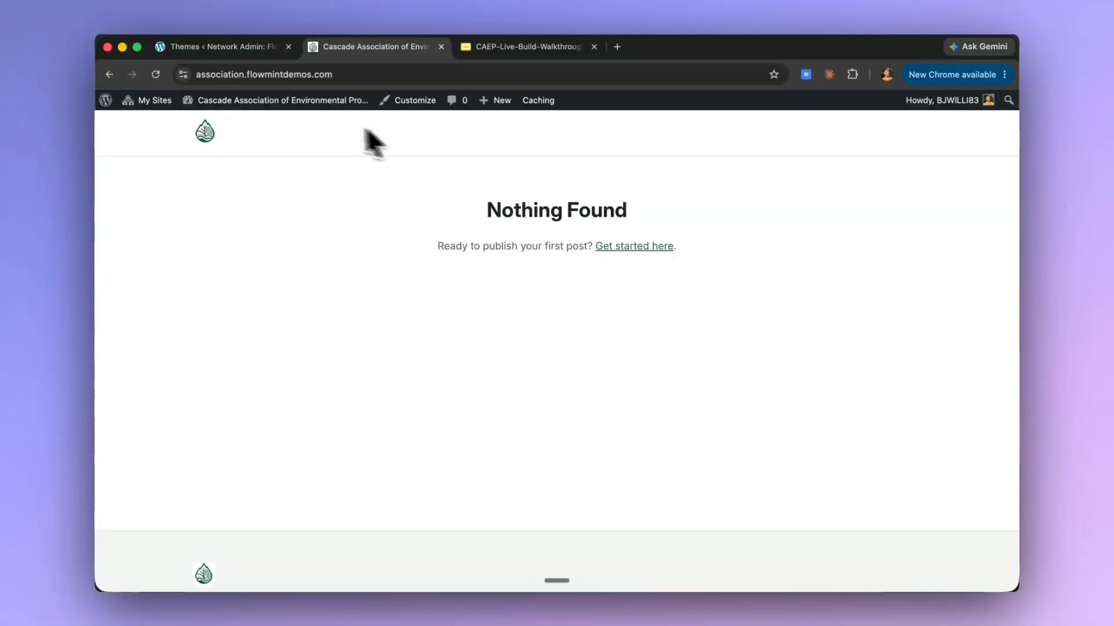
pyautogui.moveTo(268, 105)
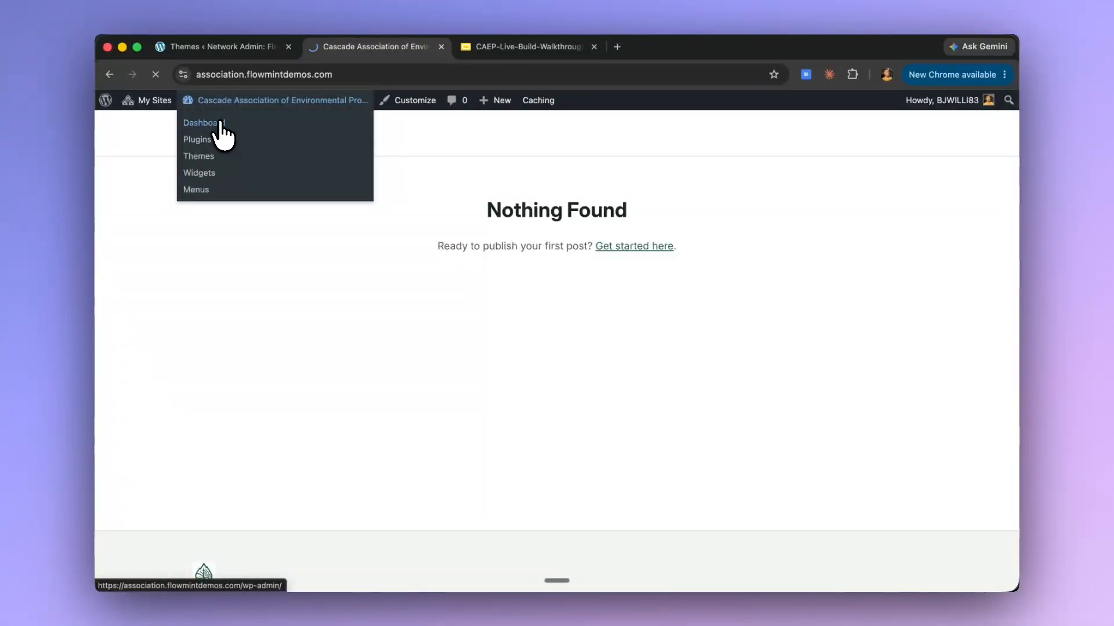
pyautogui.click(221, 131)
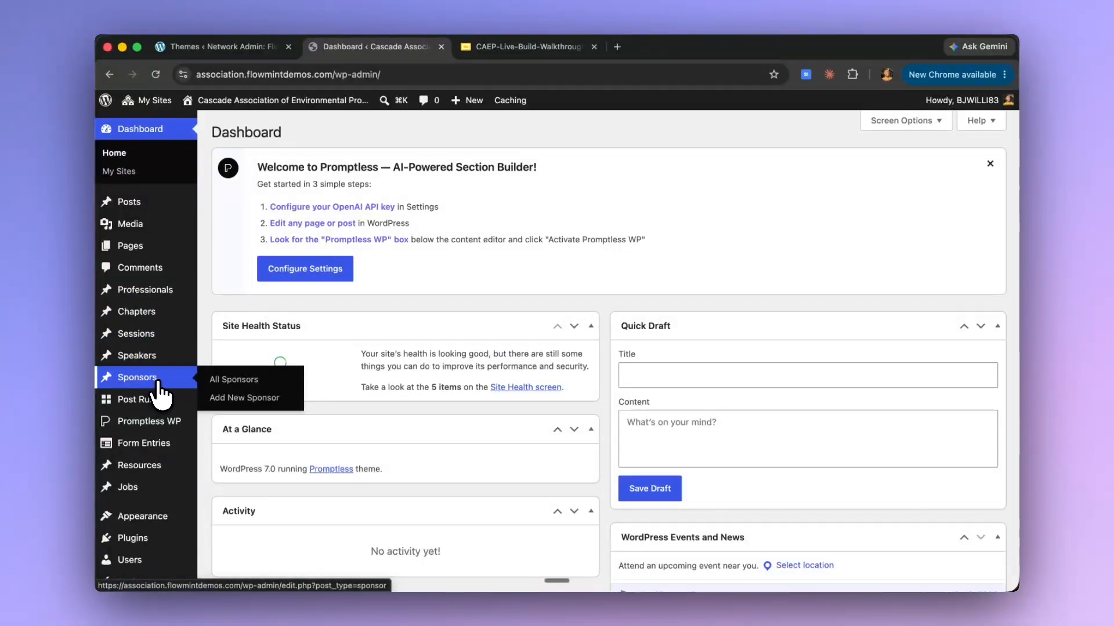
pyautogui.moveTo(180, 290)
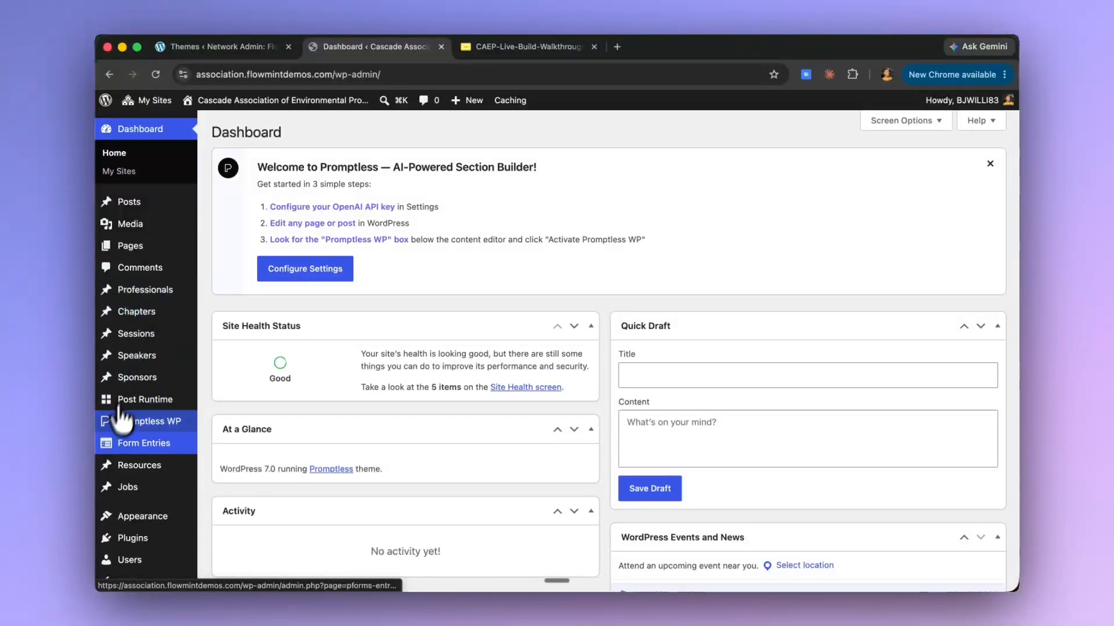
pyautogui.moveTo(122, 496)
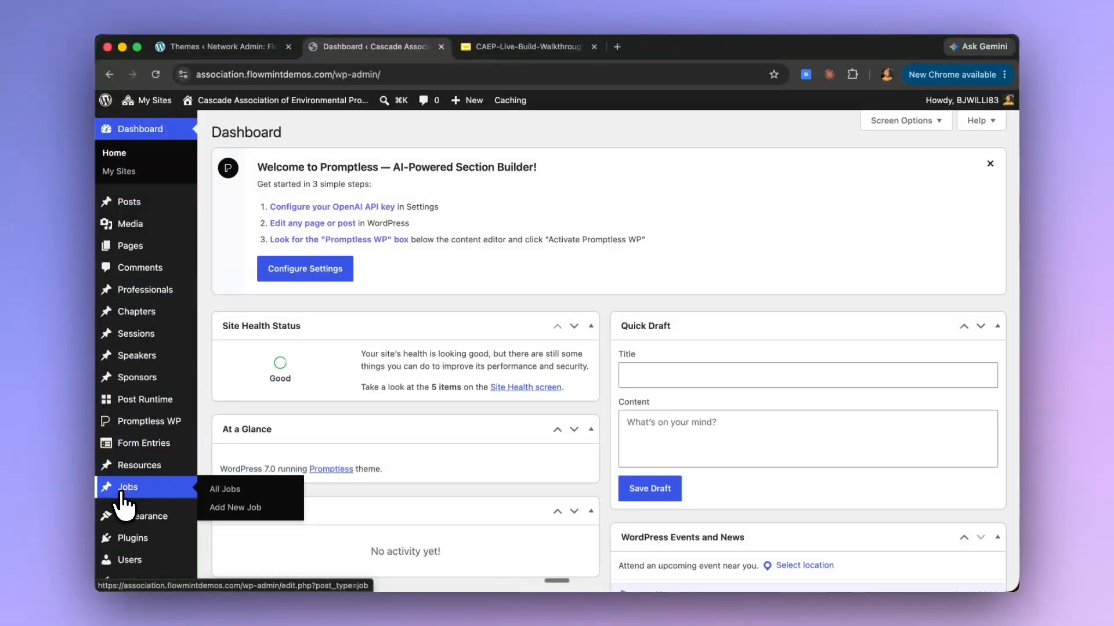
pyautogui.scroll(-3, 204, 394)
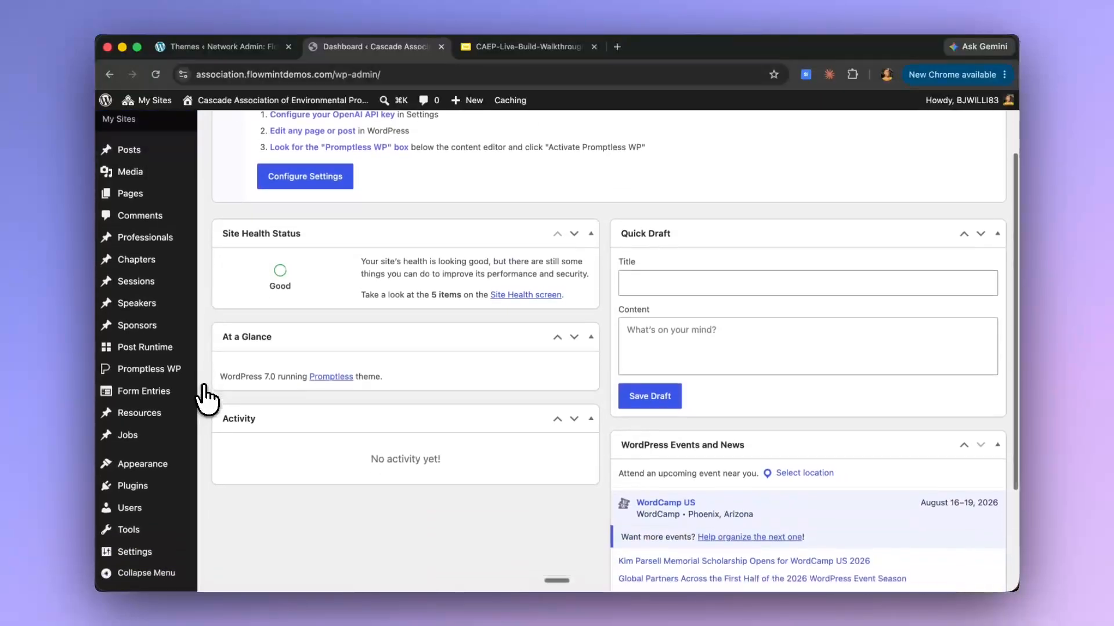
pyautogui.scroll(2, 204, 396)
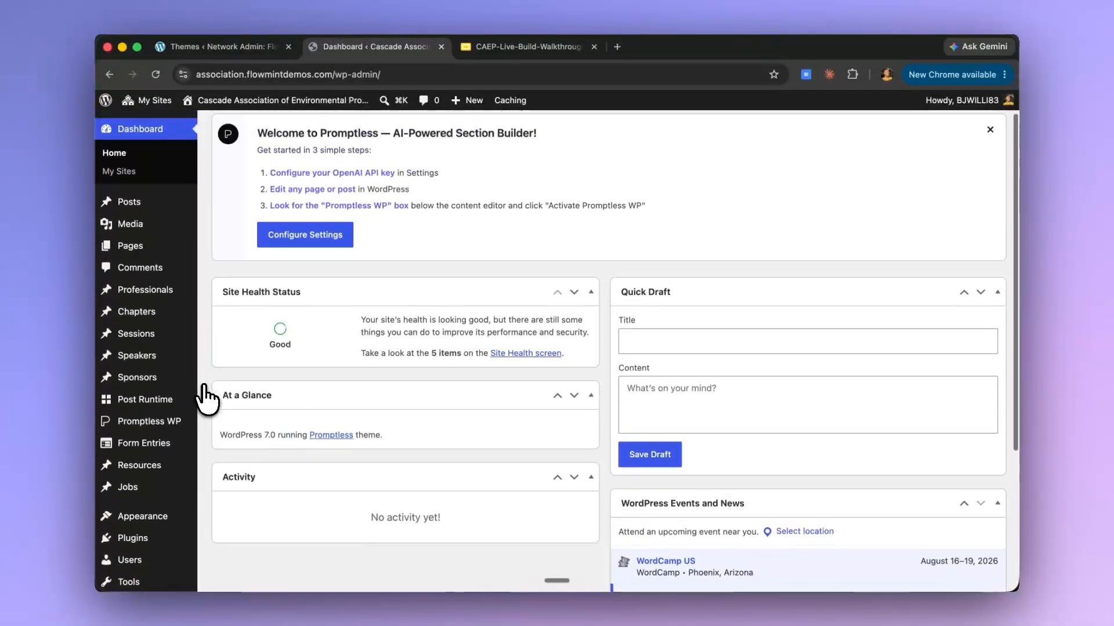
# - Switch back to Claude and review the Phase 2 checkpoint summary, including post types, post fields, groupings and the Phase 3 seed-content proposal
pyautogui.press('super+Tab')
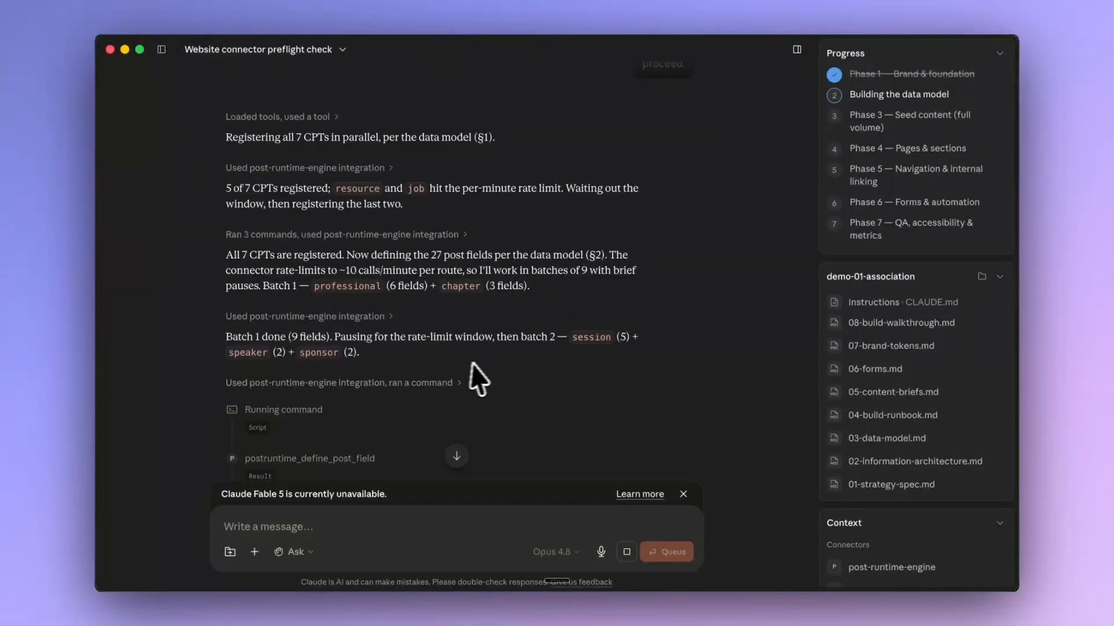
pyautogui.scroll(-6, 492, 378)
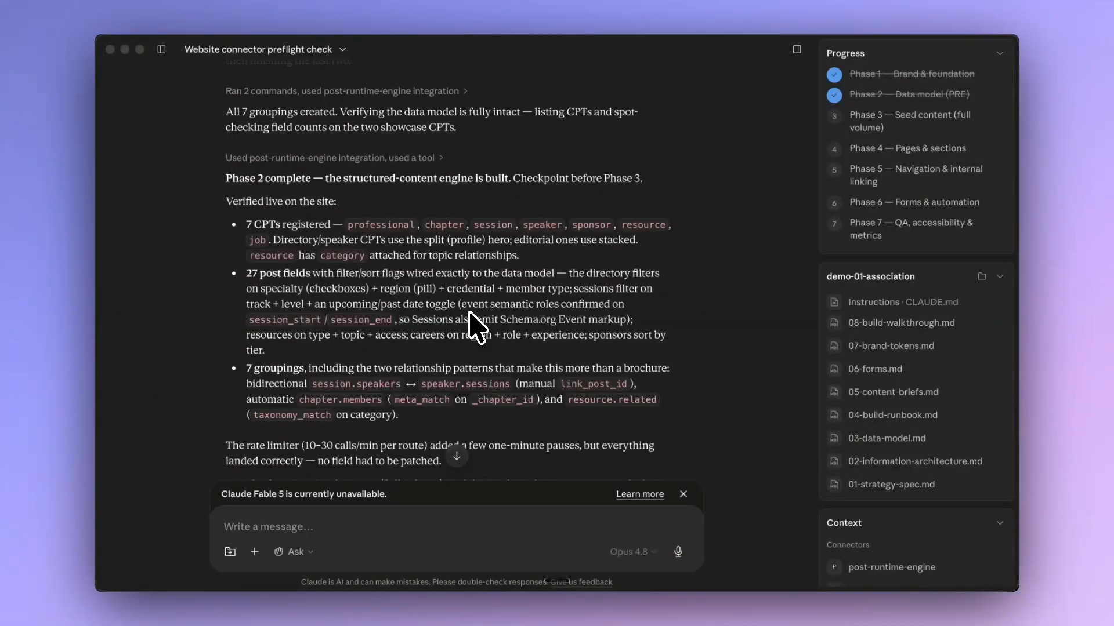
pyautogui.scroll(-1, 476, 327)
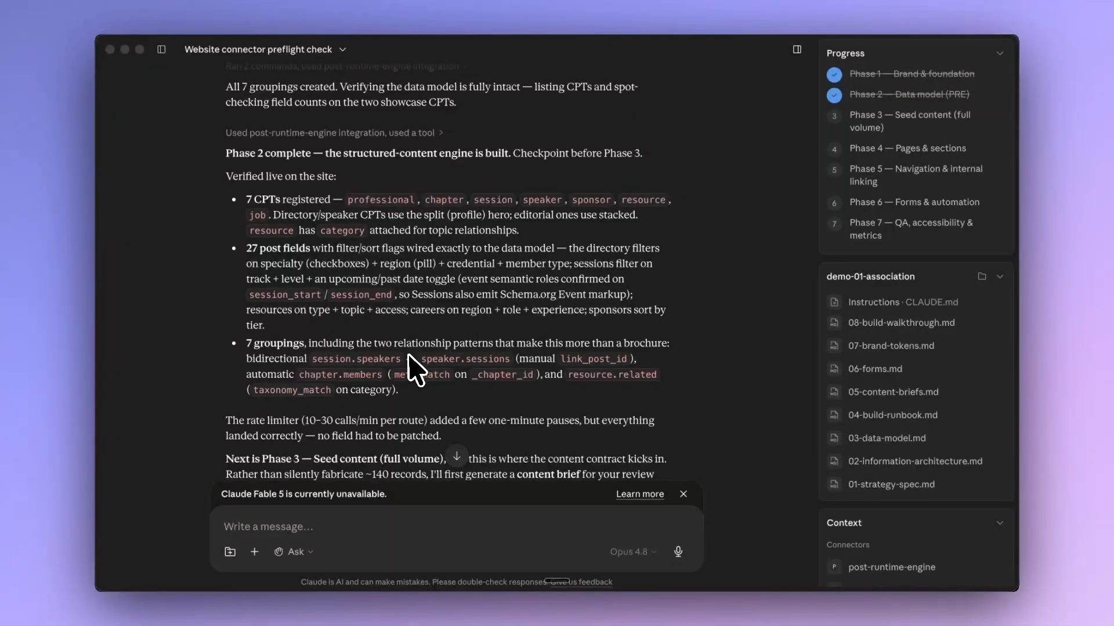
pyautogui.scroll(-3, 413, 366)
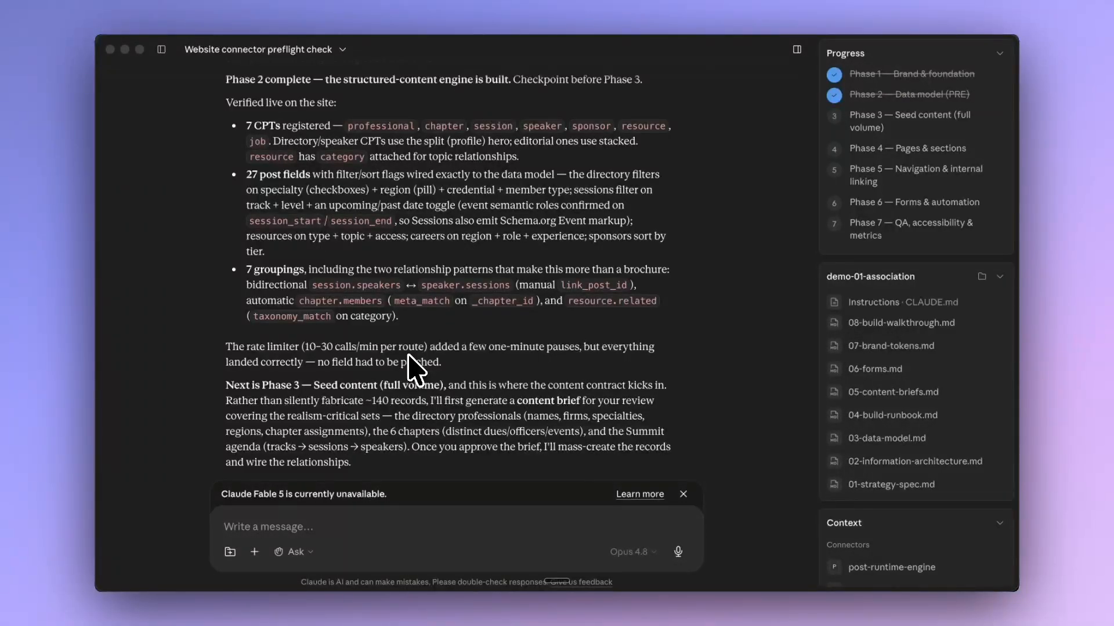
pyautogui.scroll(-2, 400, 300)
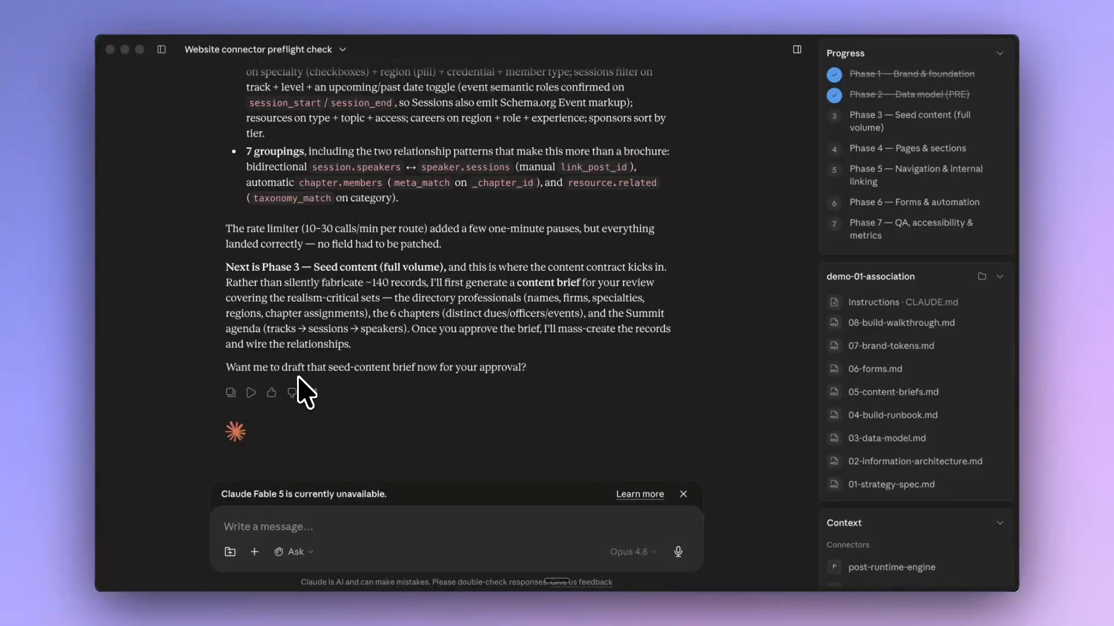
# - Reply "proceed" to start Phase 3 seed content and follow the latest progress in the conversation
pyautogui.click(304, 528)
pyautogui.write('pro')
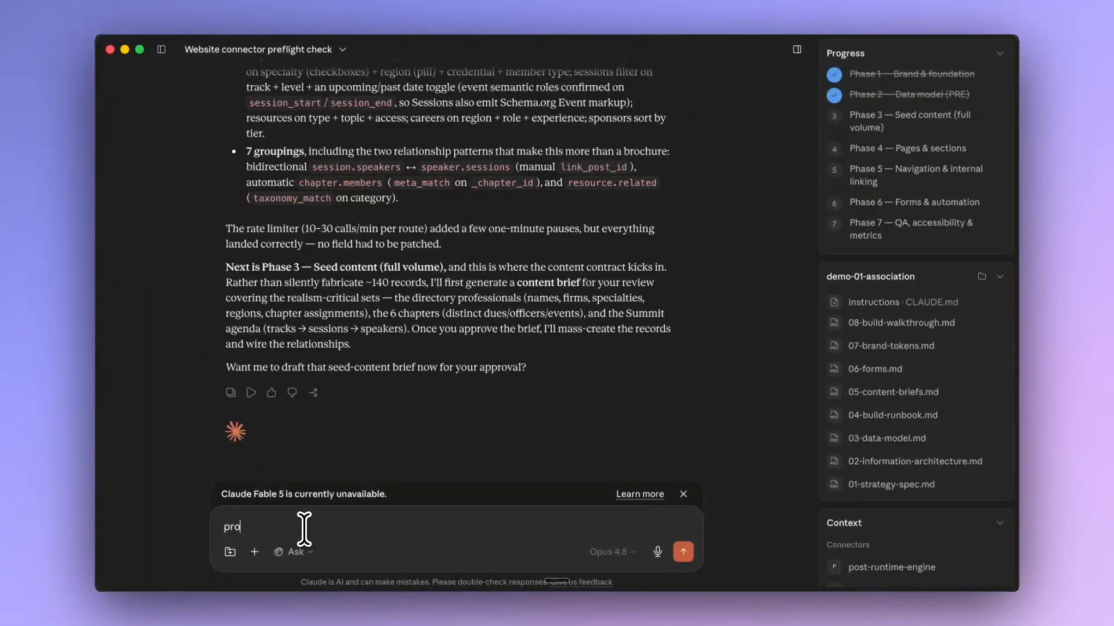
pyautogui.write('ceed')
pyautogui.press('Return')
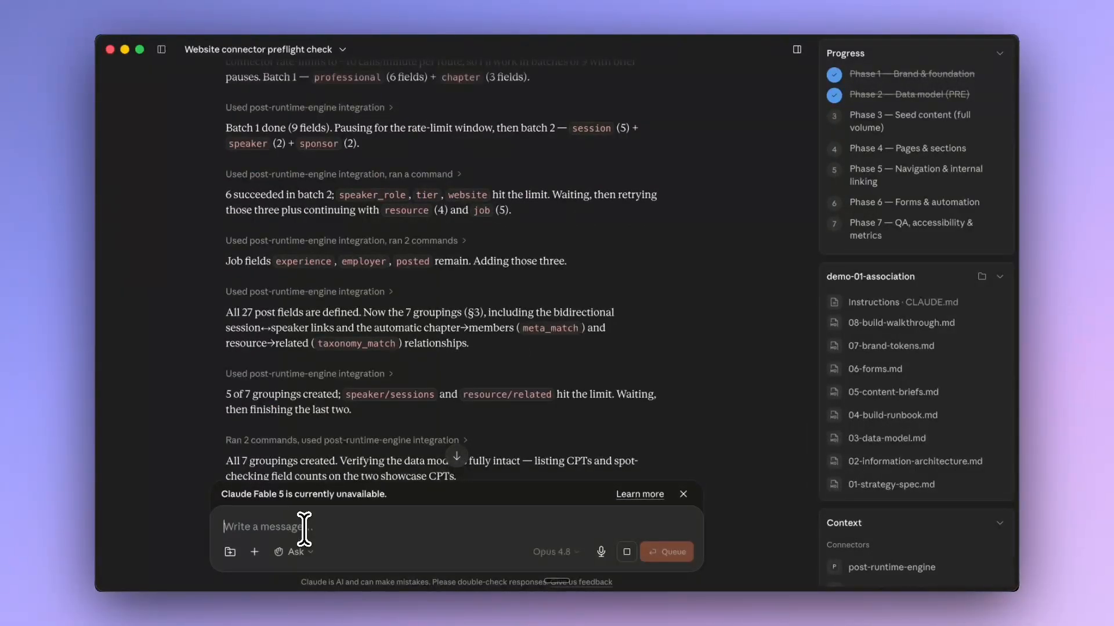
pyautogui.click(456, 457)
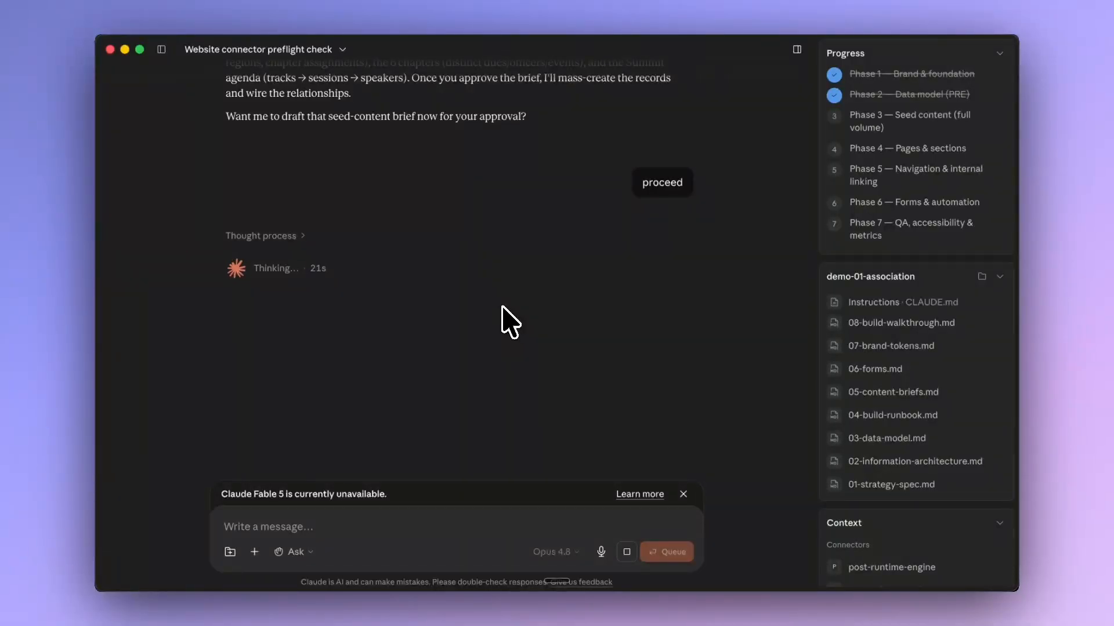
pyautogui.scroll(2, 511, 322)
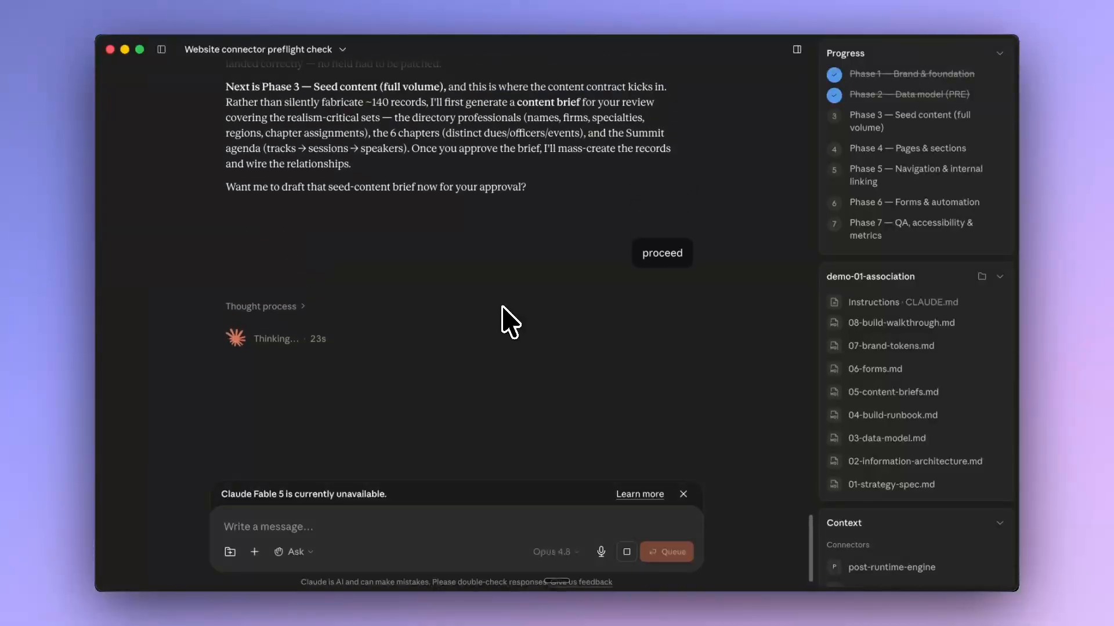
pyautogui.scroll(5, 510, 322)
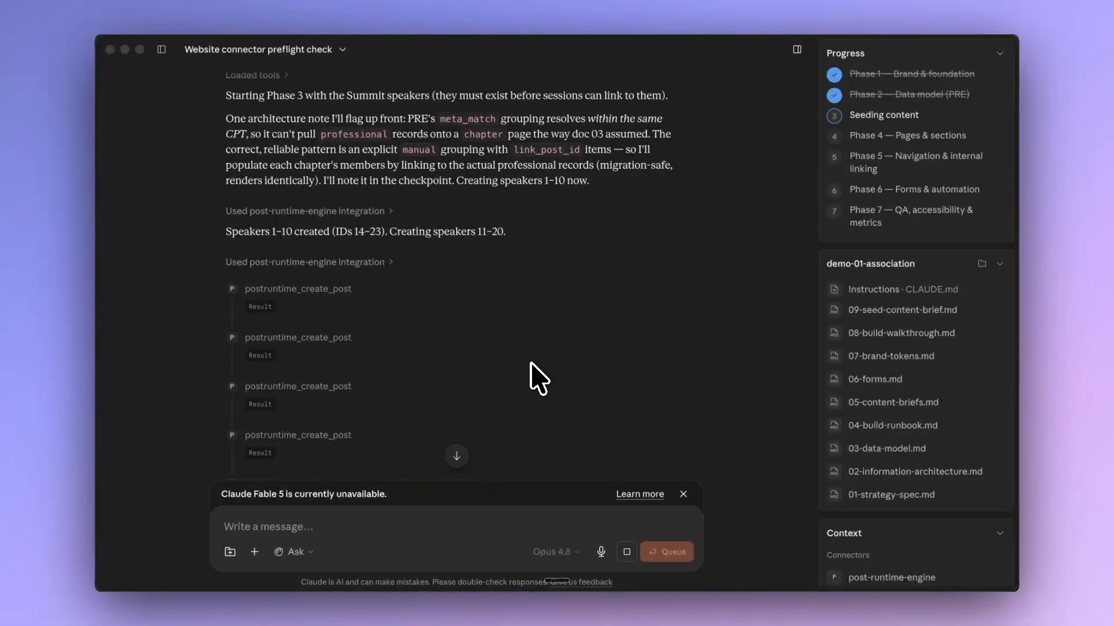
# - Switch to Chrome and examine the site's Speakers list for the newly seeded records
pyautogui.press('super+Tab')
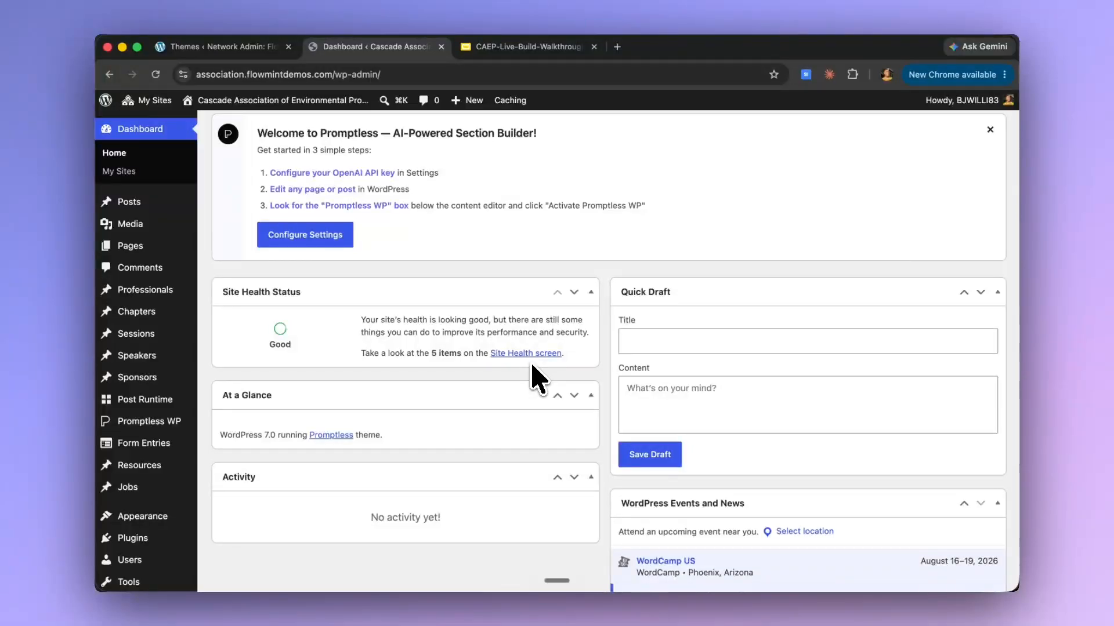
pyautogui.click(148, 357)
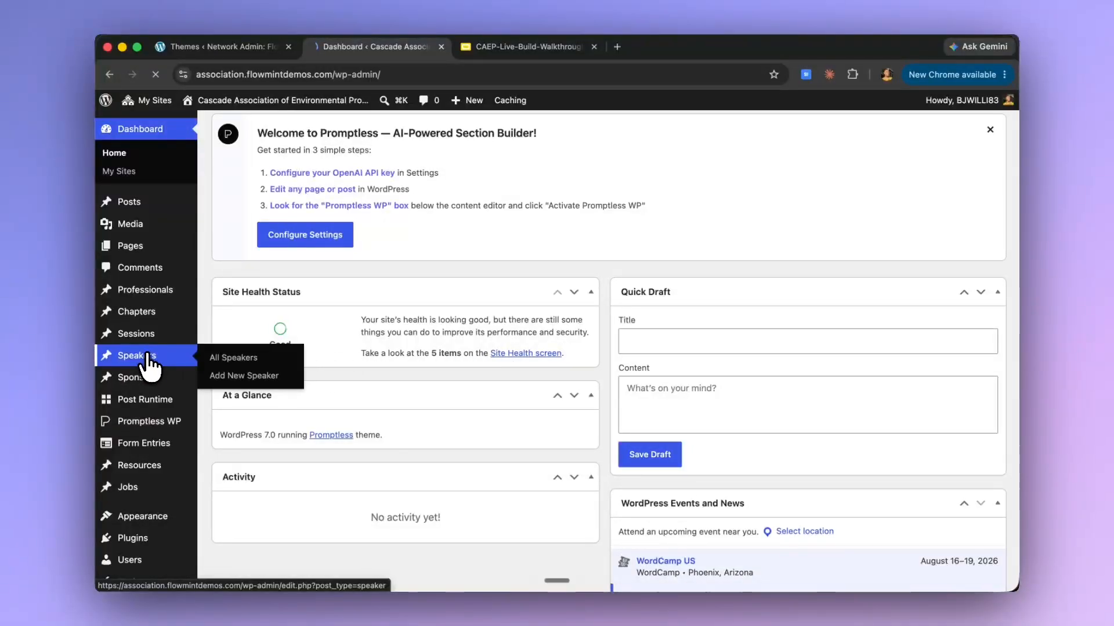
pyautogui.scroll(-3, 327, 449)
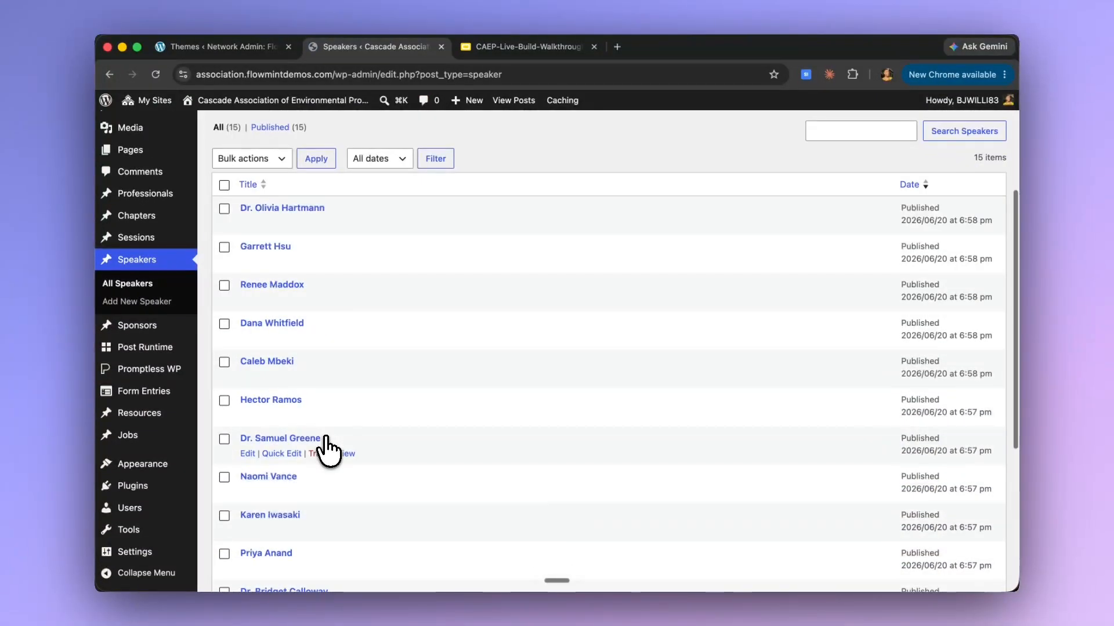
pyautogui.scroll(-5, 328, 449)
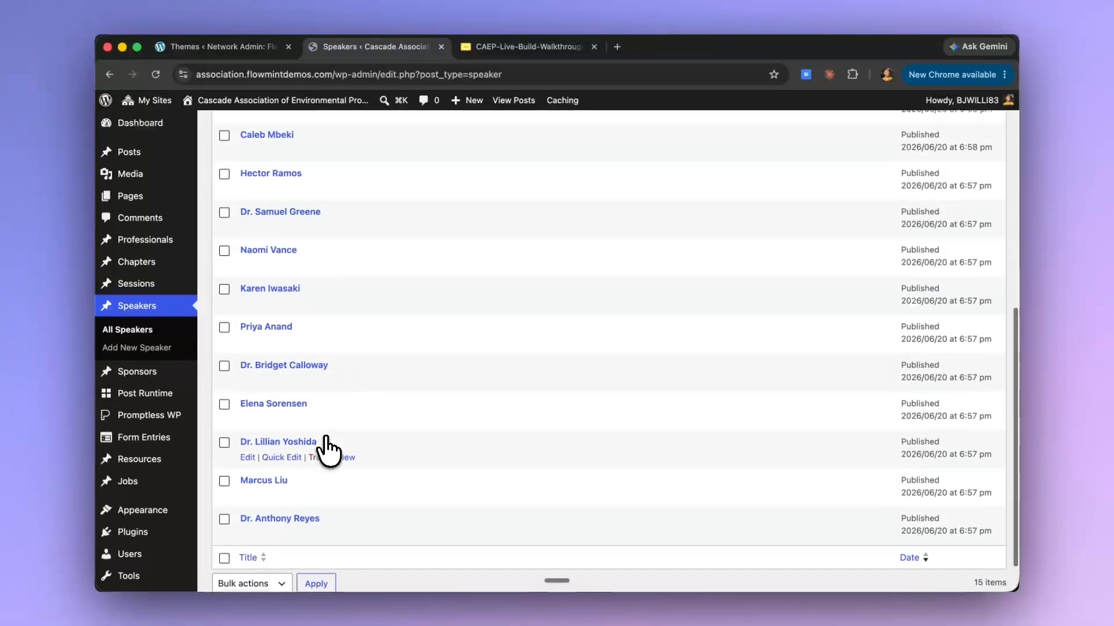
pyautogui.scroll(5, 327, 450)
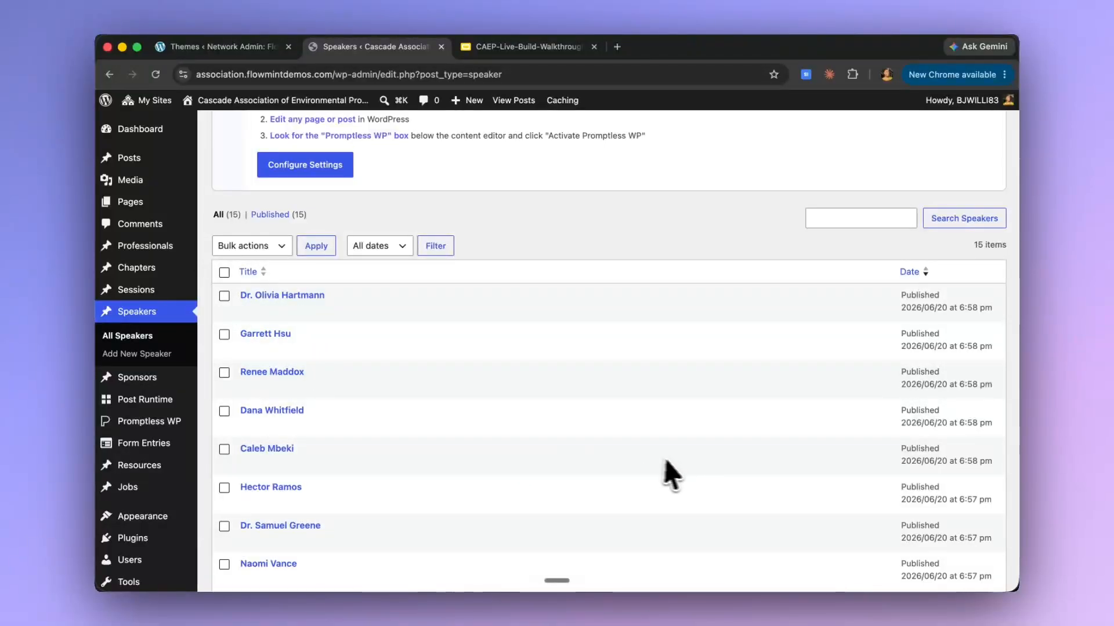
# - Switch back to Claude and review the Phase 3 checkpoint, including created records, deviations from doc 03 and the Phase 4 proposal
pyautogui.press('super+Tab')
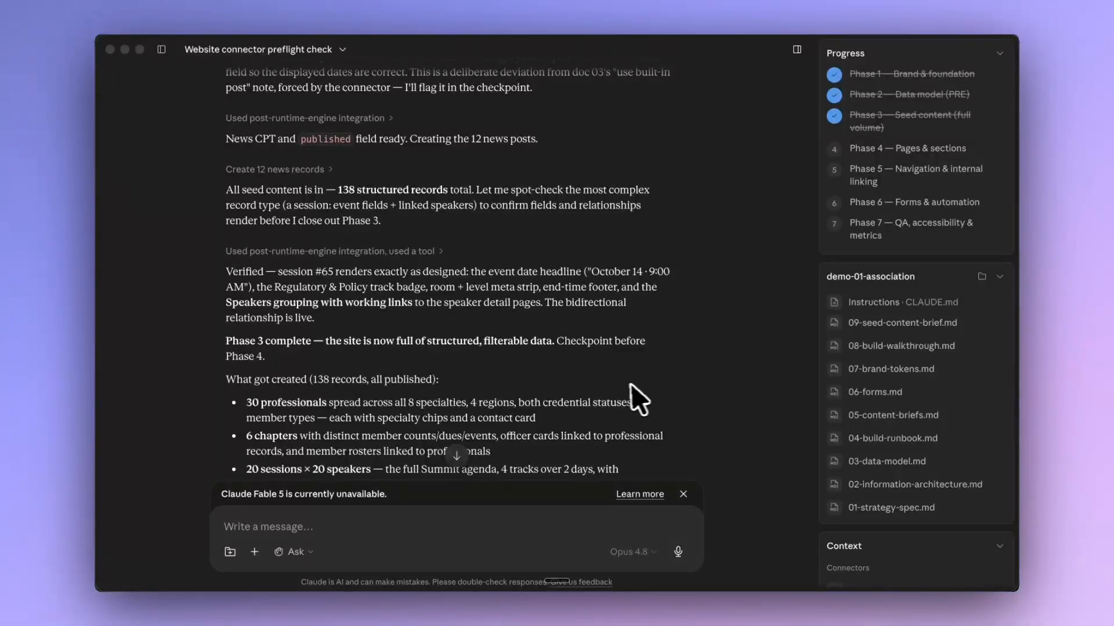
pyautogui.scroll(-5, 629, 400)
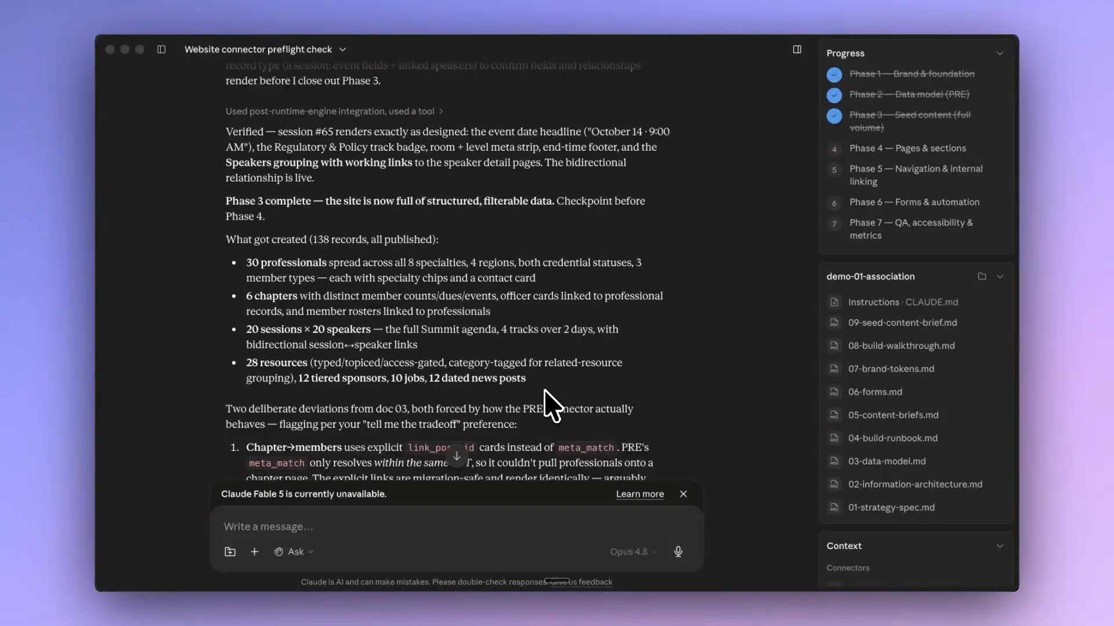
pyautogui.scroll(-5, 551, 406)
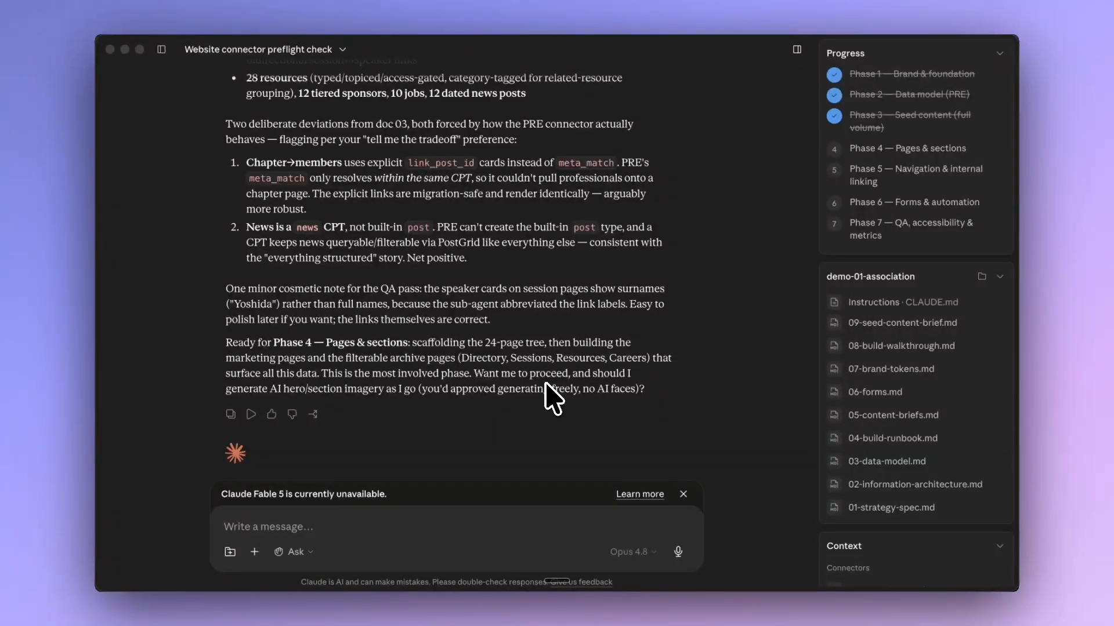
# - Reply "proceed" to start Phase 4 pages and sections, and go to the latest message
pyautogui.click(409, 523)
pyautogui.write('proceed')
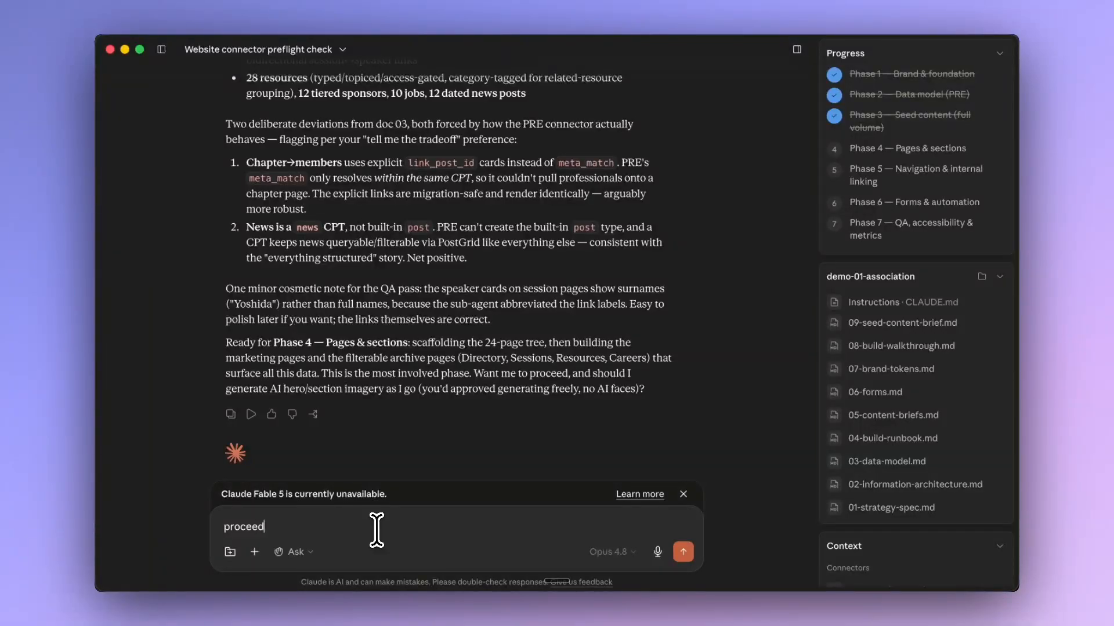
pyautogui.press('Return')
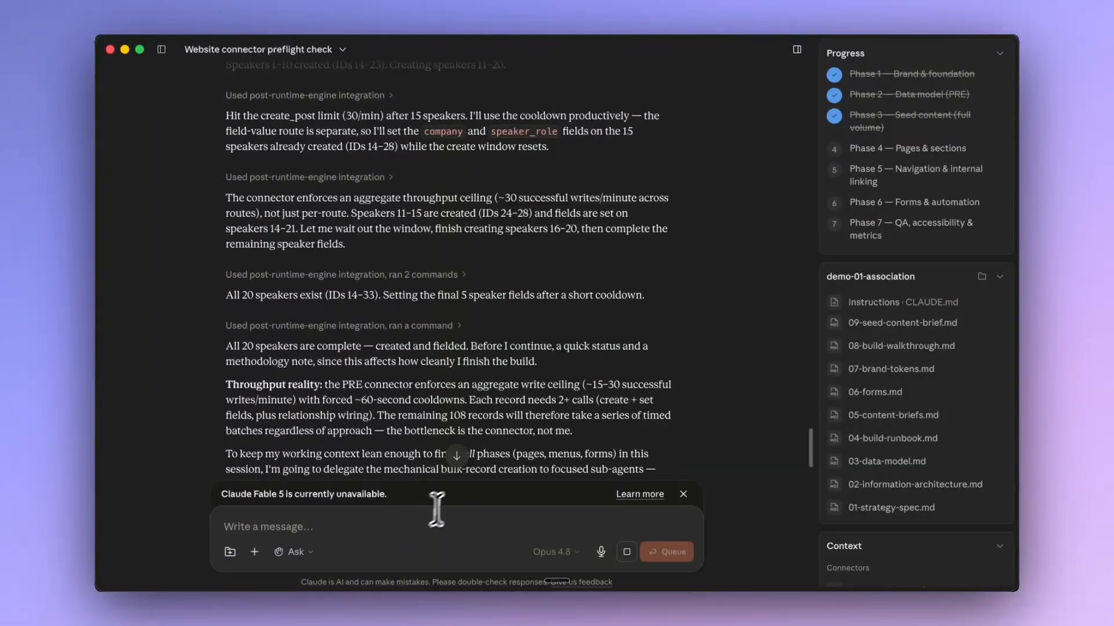
pyautogui.click(458, 456)
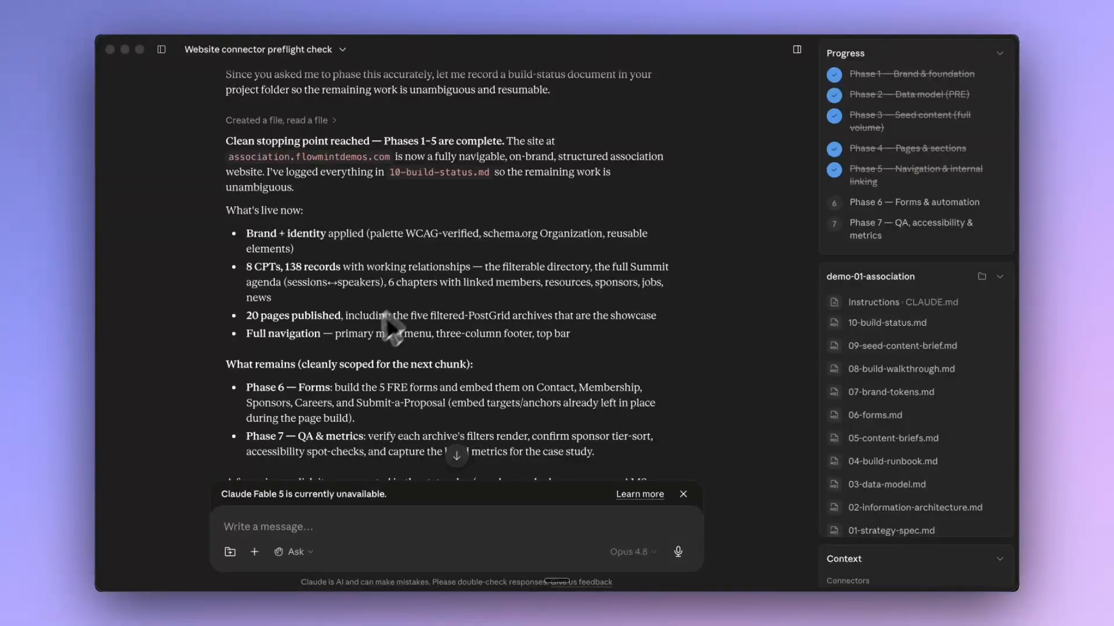
# - Review the Phases 1–5 completion summary, including what is live and what remains for Phases 6 and 7
pyautogui.scroll(-1, 356, 355)
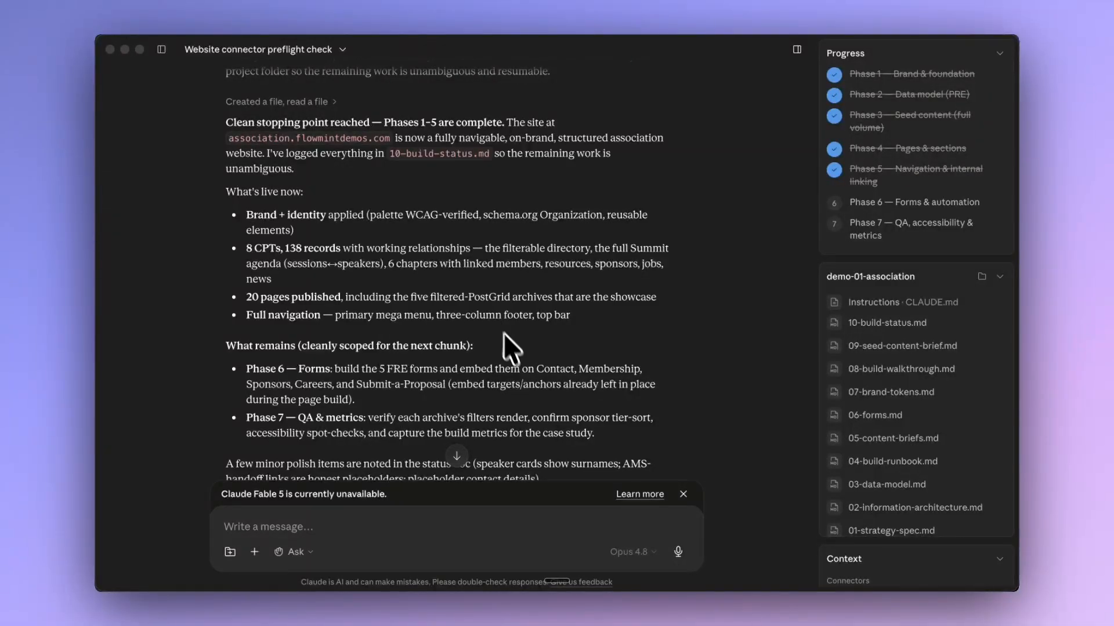
pyautogui.scroll(-2, 519, 389)
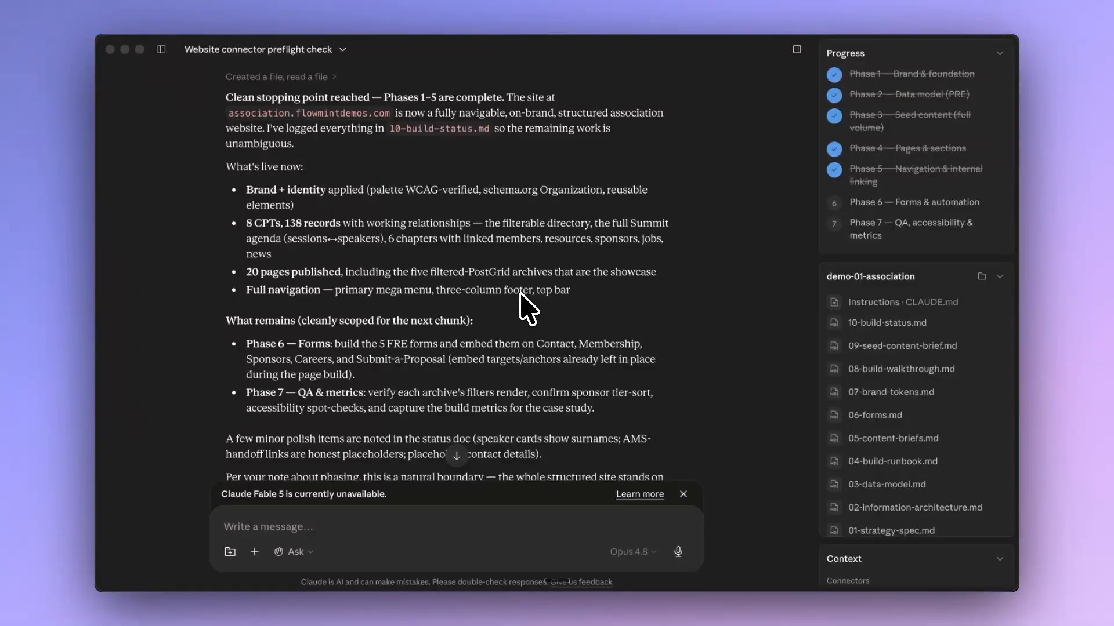
pyautogui.scroll(-5, 421, 320)
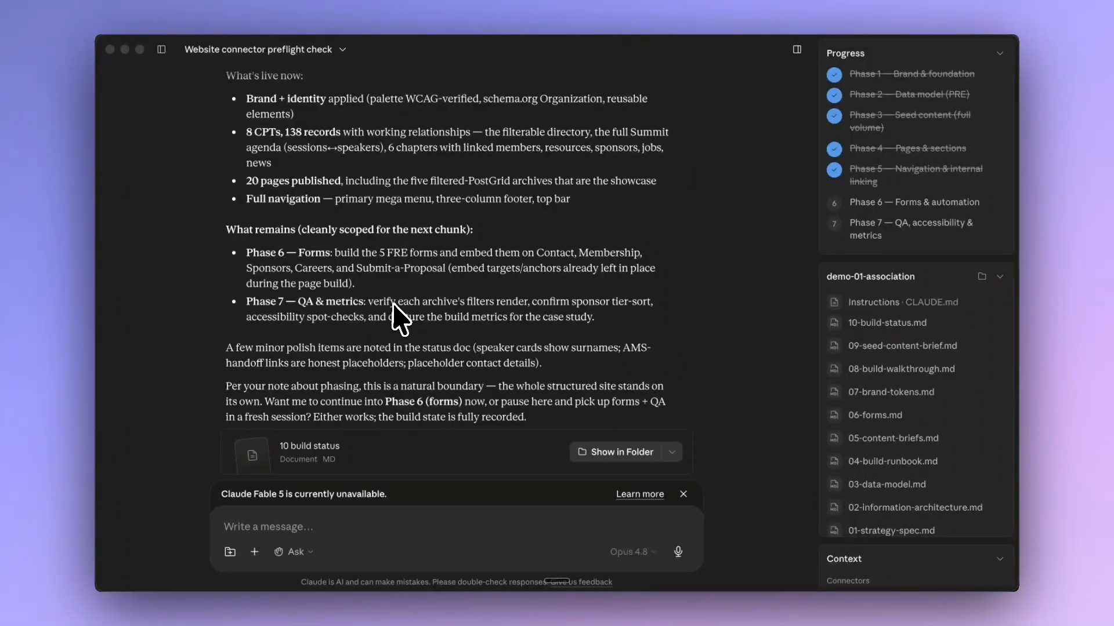
# - Switch to Chrome and look through the site's full Pages list, from Home to Accessibility Statement
pyautogui.press('super+Tab')
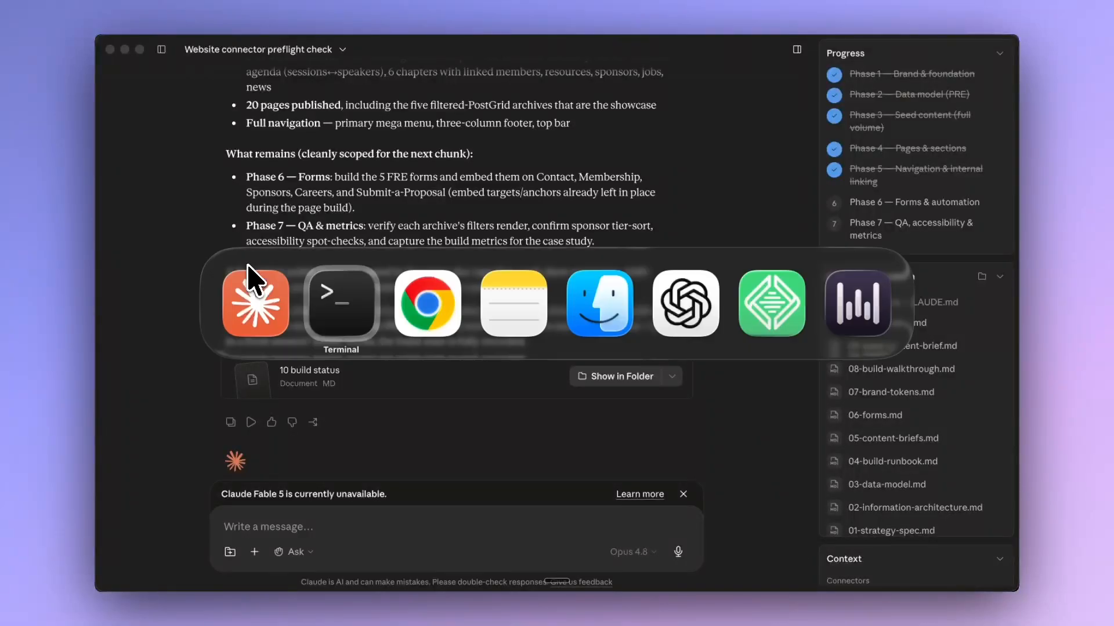
pyautogui.press('super+Tab')
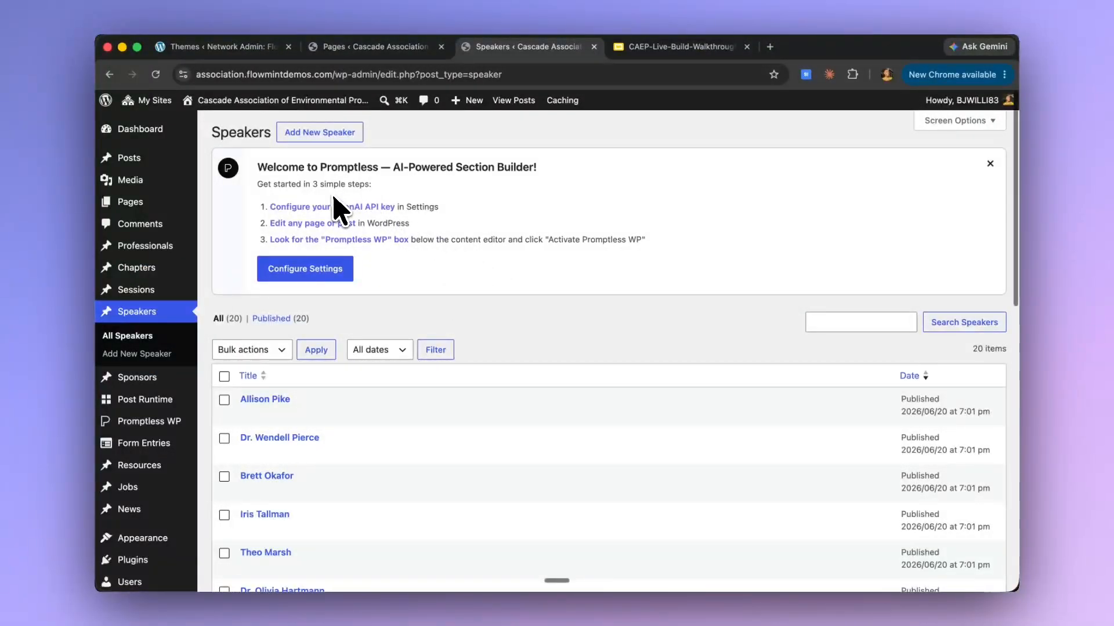
pyautogui.scroll(-2, 337, 211)
pyautogui.scroll(2, 161, 281)
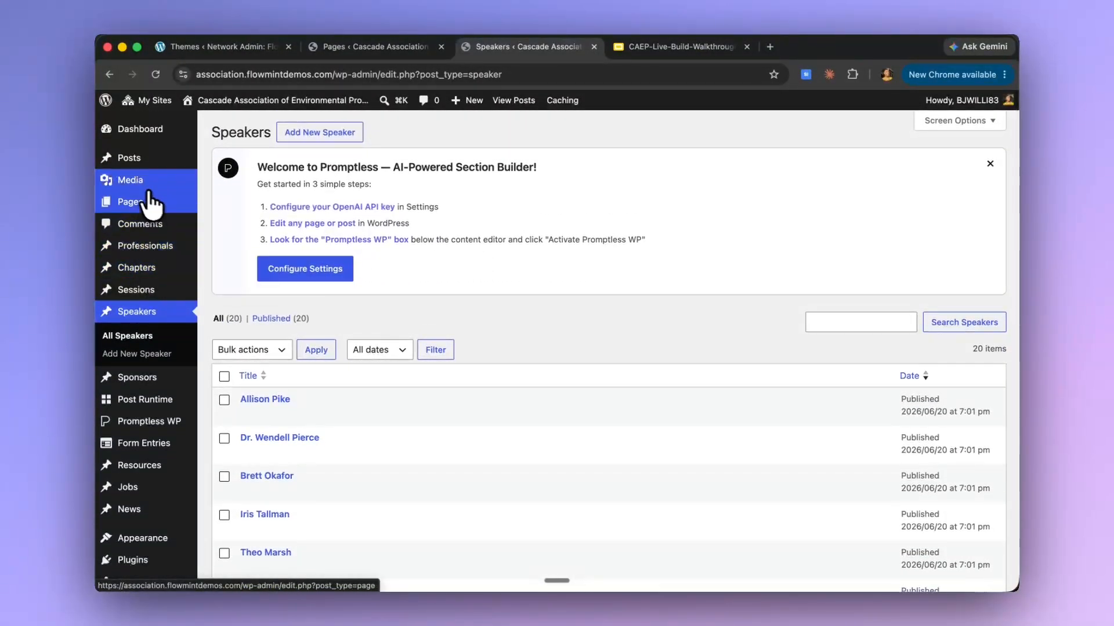
pyautogui.moveTo(134, 206)
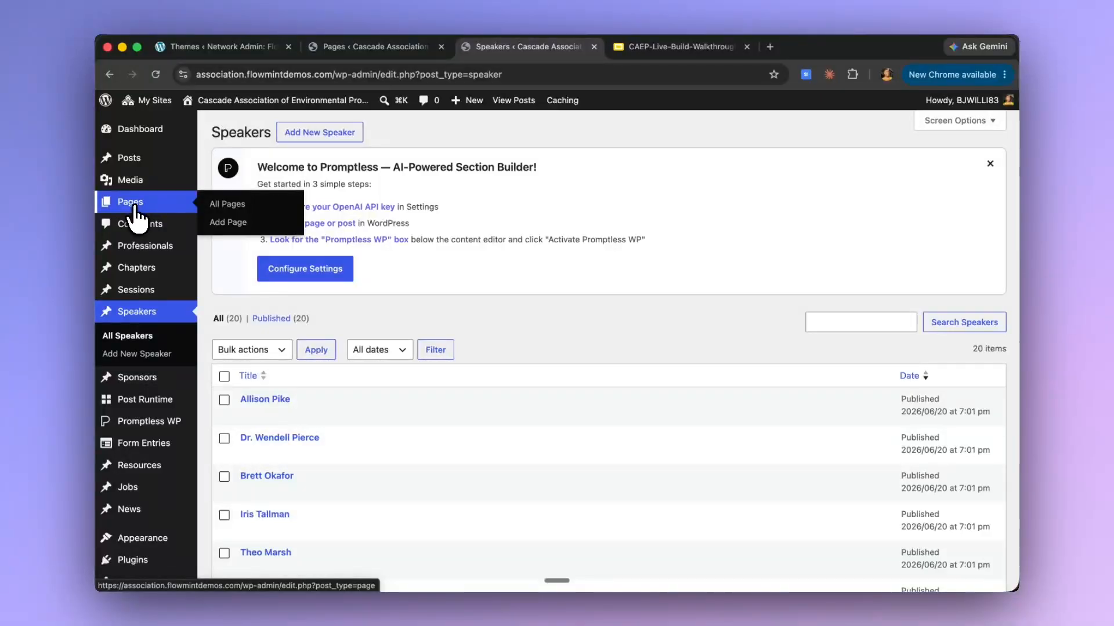
pyautogui.click(153, 209)
pyautogui.scroll(-8, 522, 256)
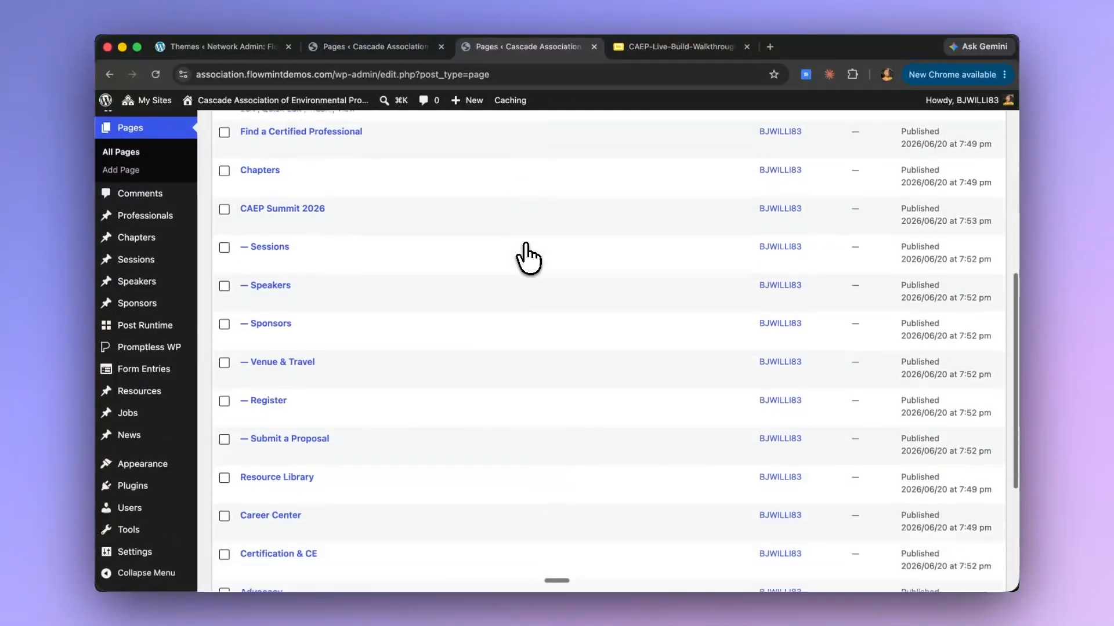
pyautogui.scroll(-4, 527, 258)
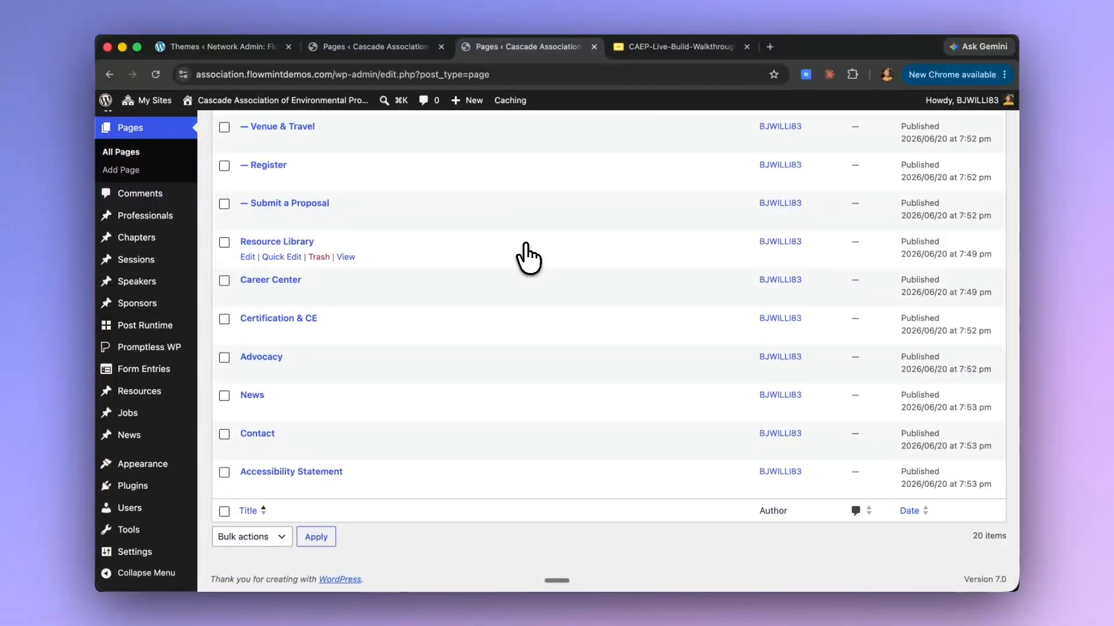
pyautogui.scroll(6, 527, 258)
pyautogui.scroll(3, 490, 412)
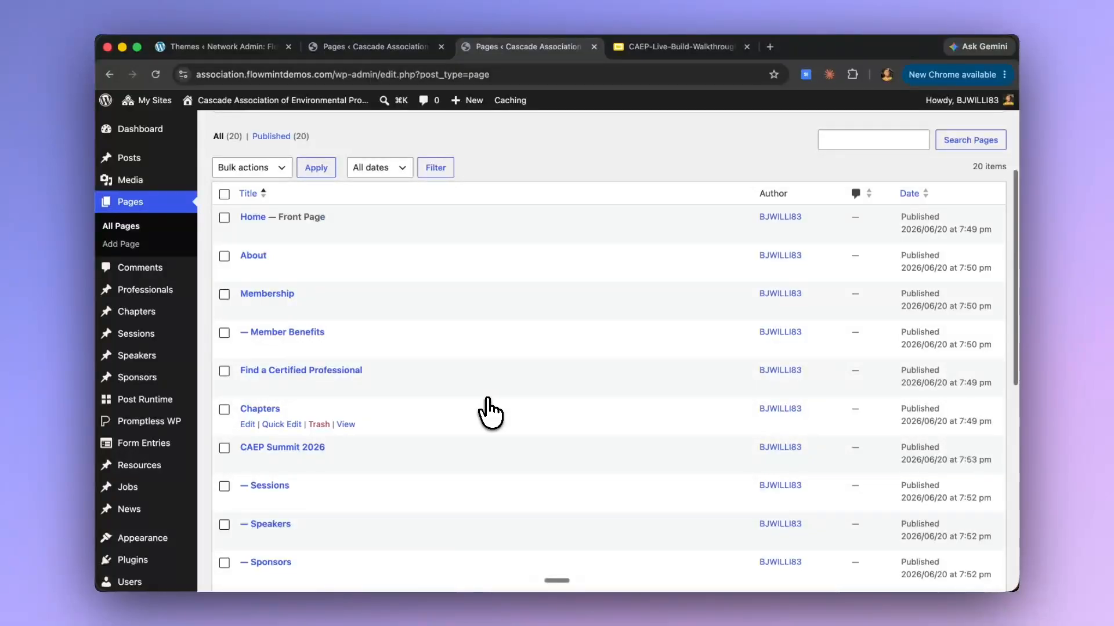
# - Open the site's menu editor and load Primary Navigation (Primary Menu) to examine its items and sub-items
pyautogui.moveTo(152, 464)
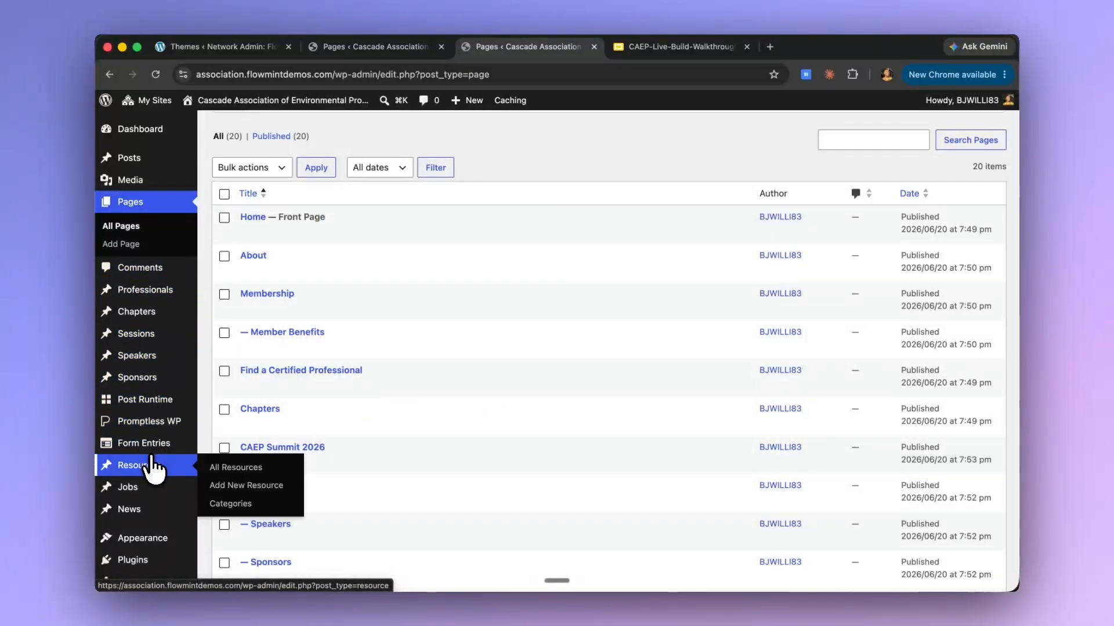
pyautogui.moveTo(152, 536)
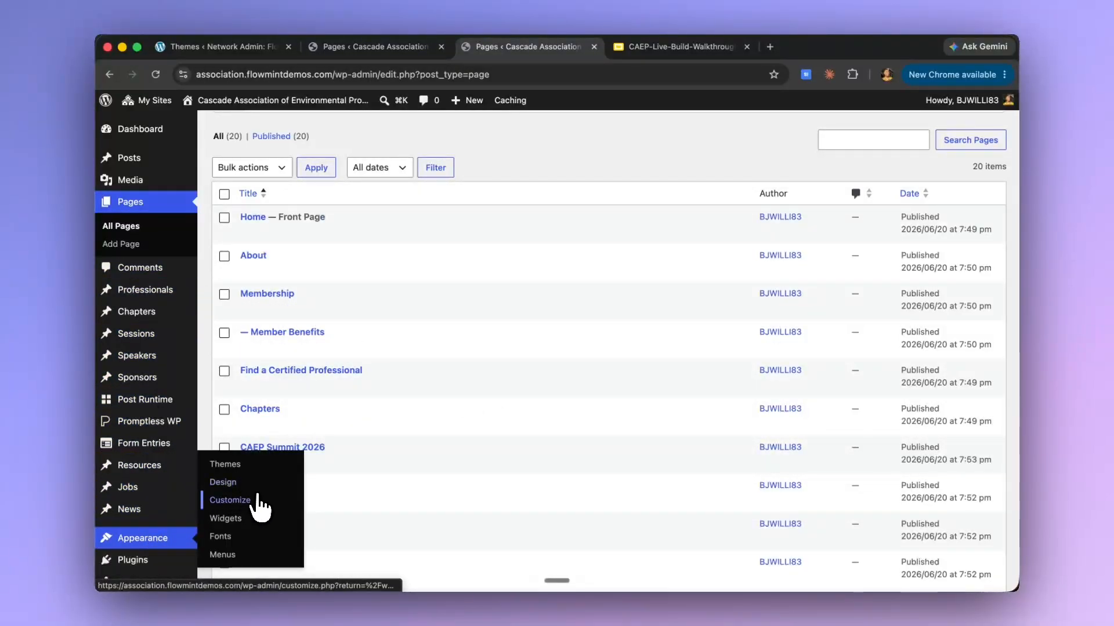
pyautogui.click(223, 555)
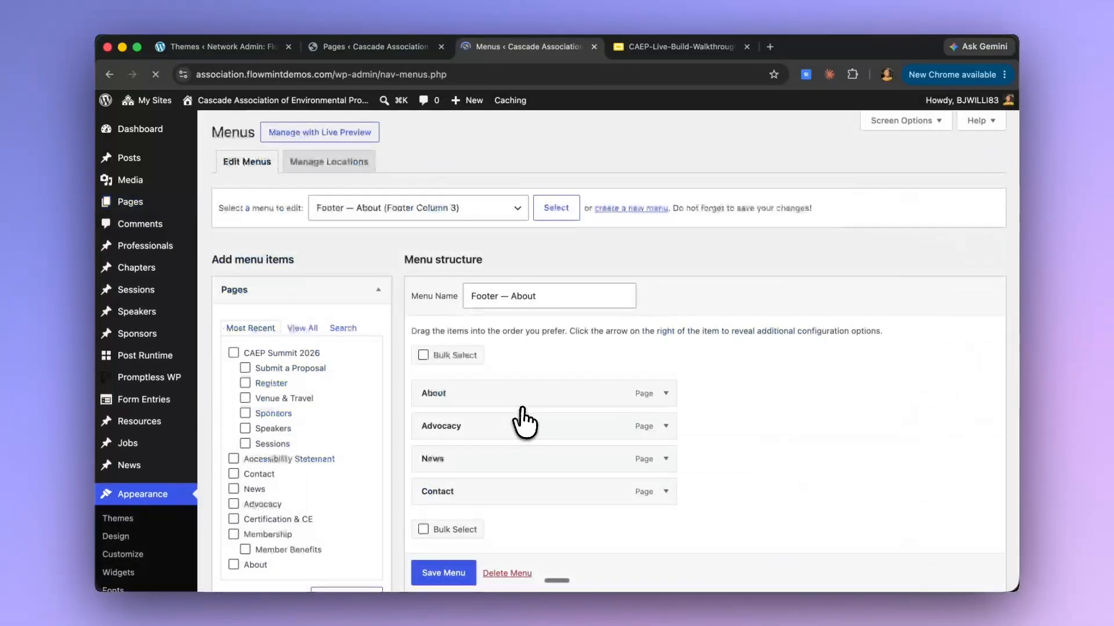
pyautogui.scroll(-2, 523, 419)
pyautogui.scroll(2, 525, 422)
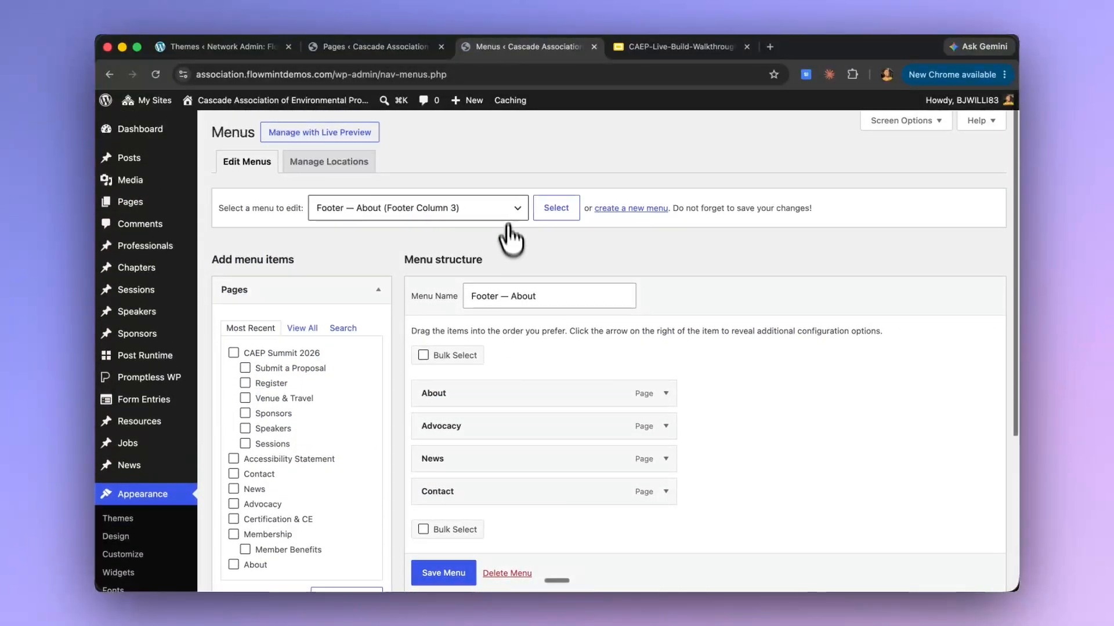
pyautogui.click(508, 208)
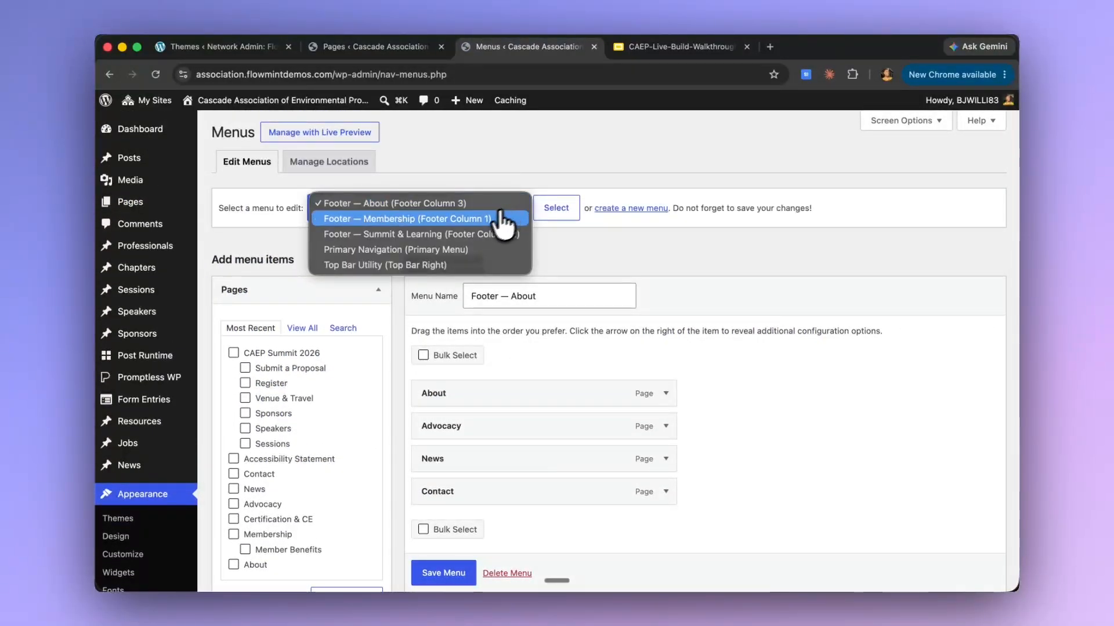
pyautogui.click(434, 249)
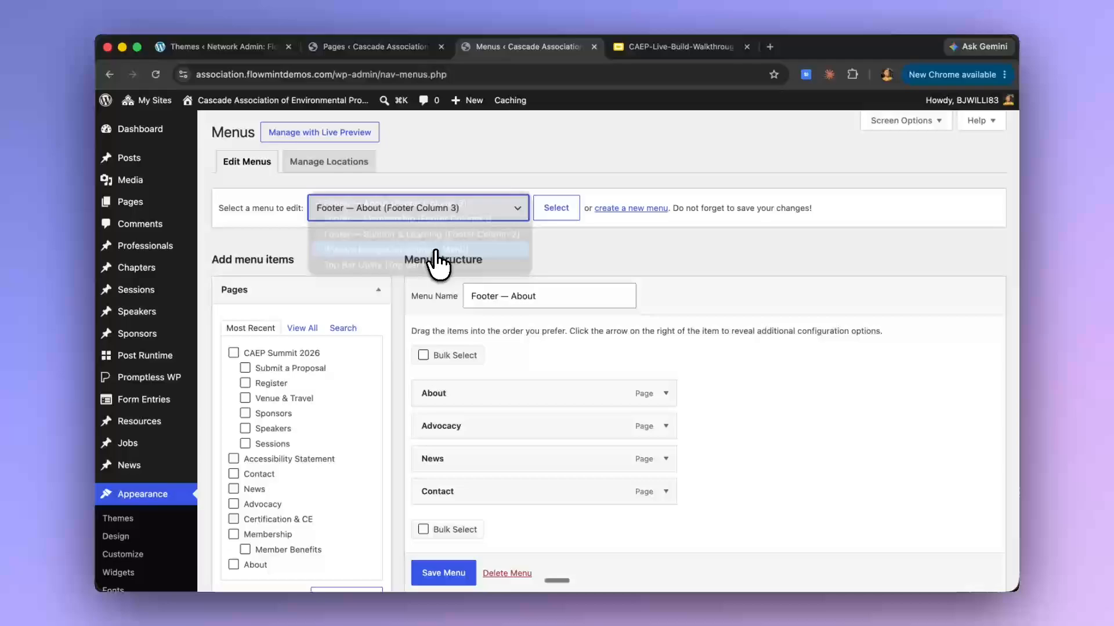
pyautogui.click(558, 217)
pyautogui.scroll(-10, 579, 255)
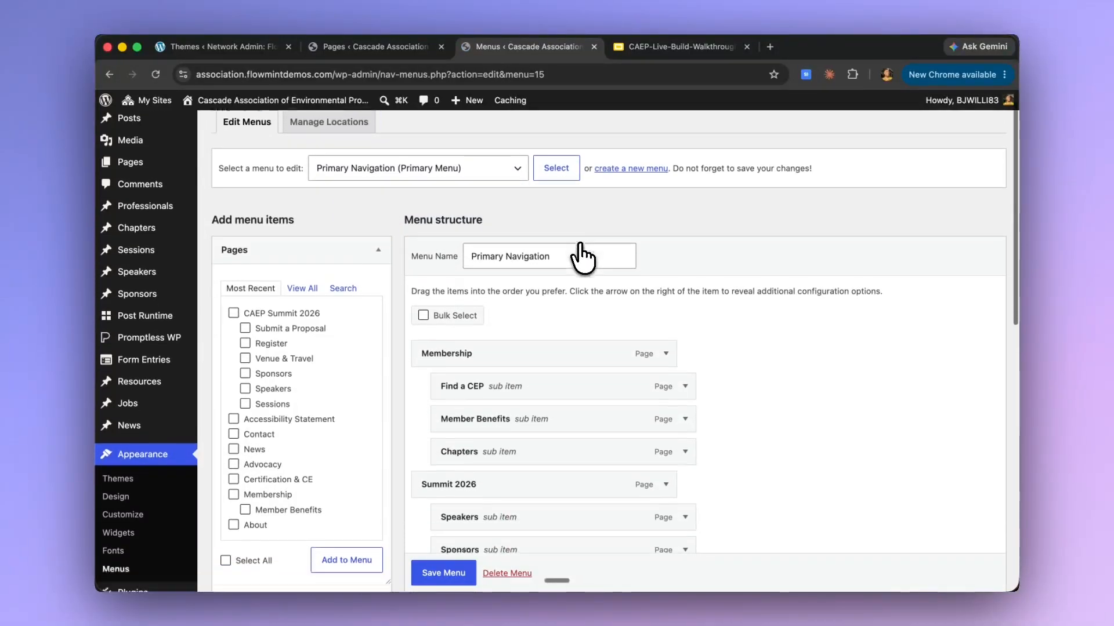
pyautogui.scroll(10, 580, 255)
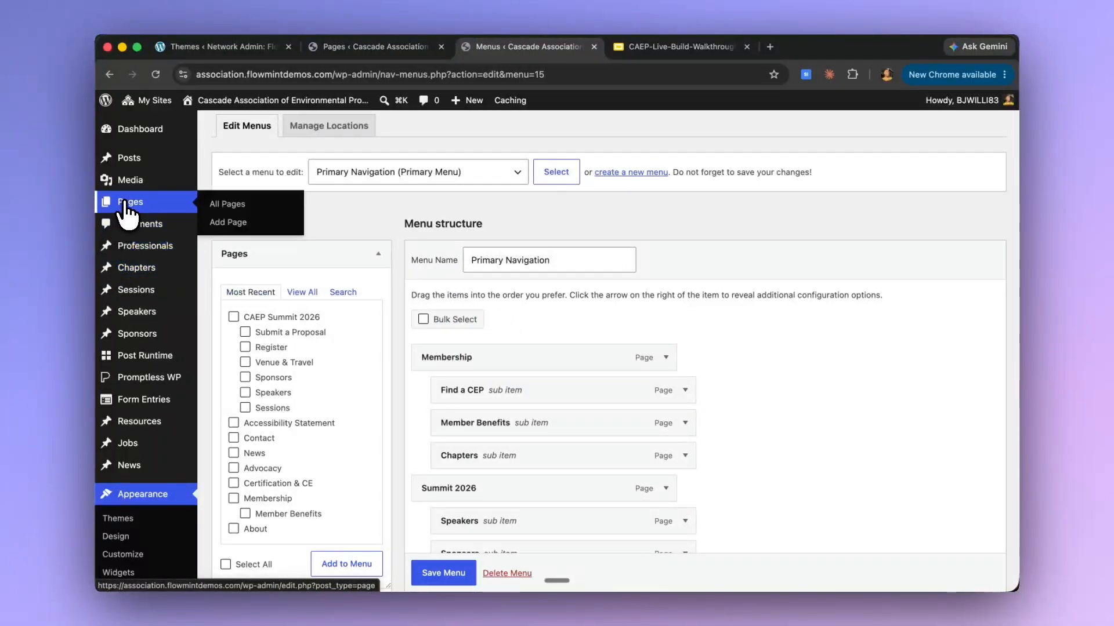
# - Open the live site's homepage, review its sections down to Latest news, and read the "Call for 2026 Award Nominations" article
pyautogui.click(260, 103)
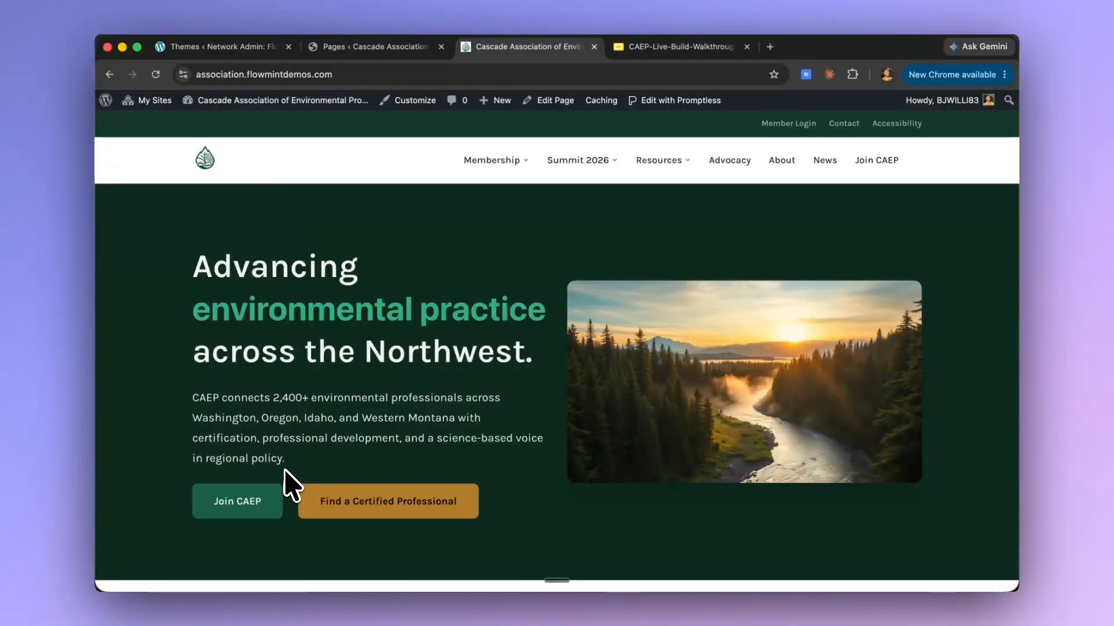
pyautogui.scroll(-5, 417, 286)
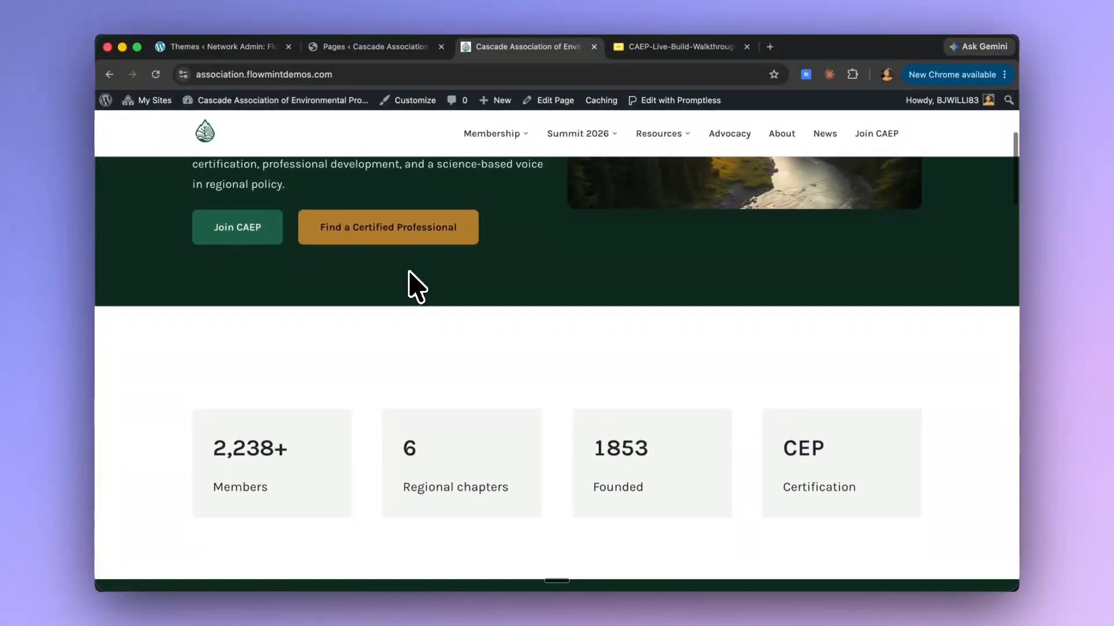
pyautogui.scroll(5, 411, 286)
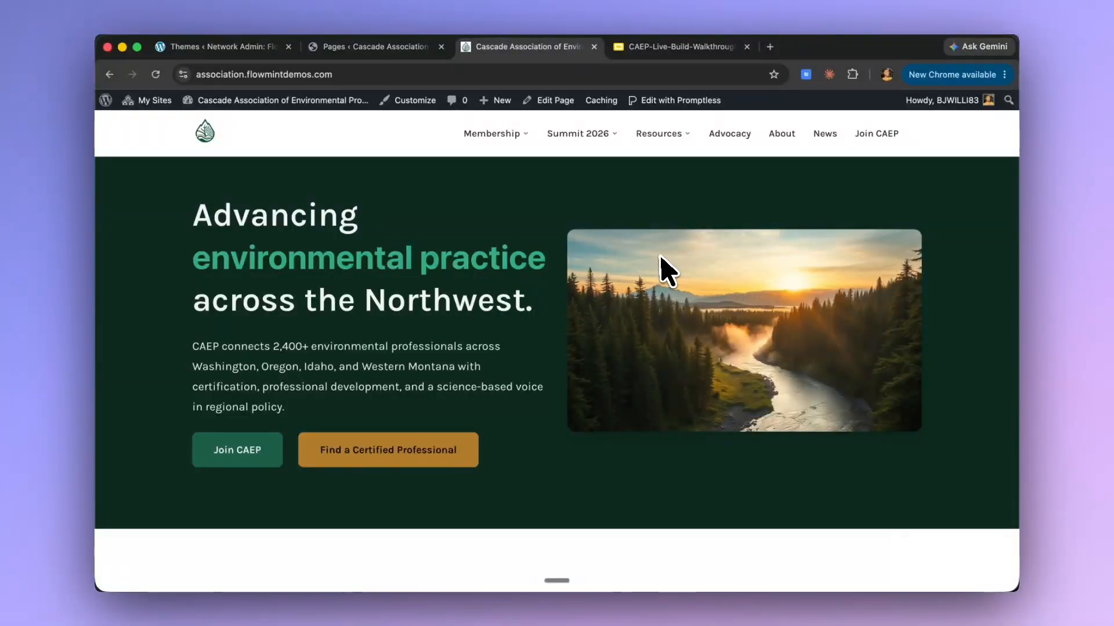
pyautogui.scroll(-5, 472, 355)
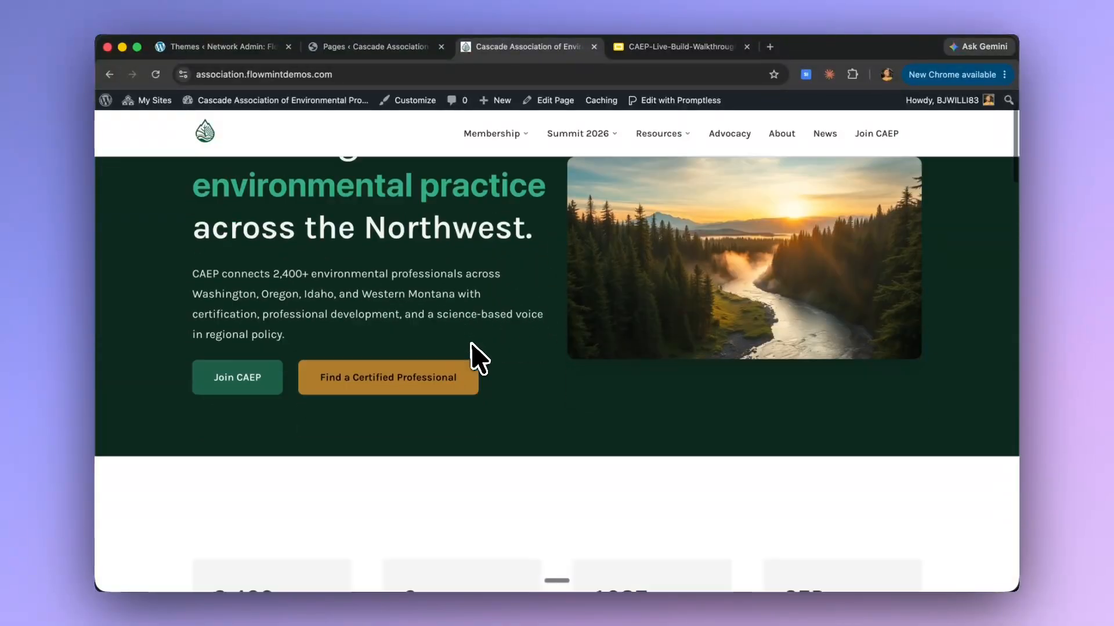
pyautogui.scroll(-5, 471, 345)
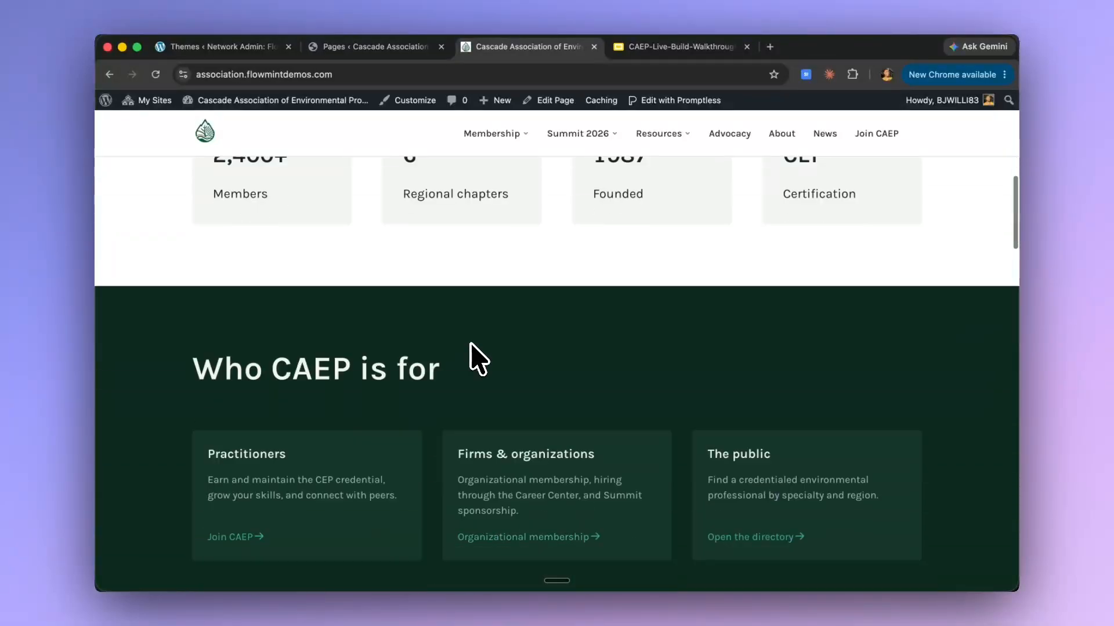
pyautogui.scroll(-5, 471, 344)
pyautogui.scroll(10, 472, 355)
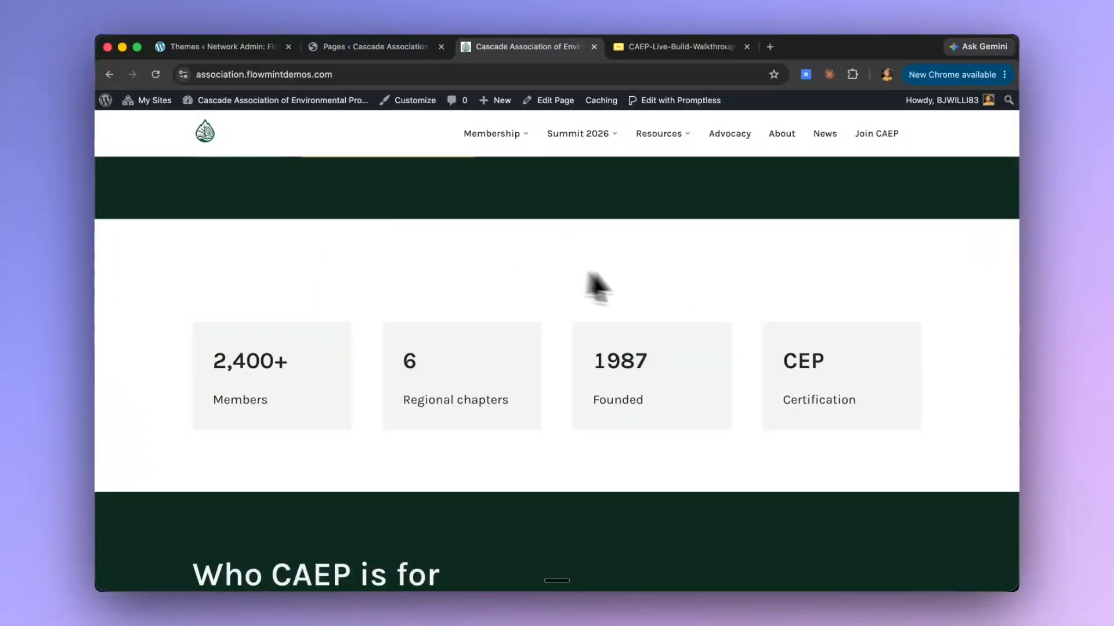
pyautogui.scroll(-5, 268, 348)
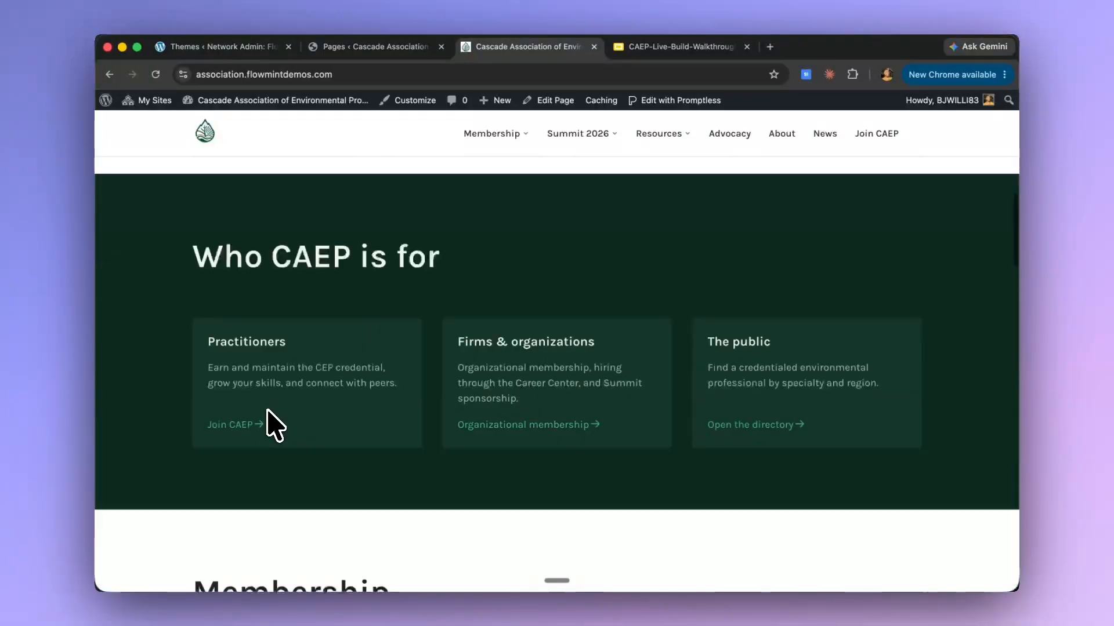
pyautogui.scroll(-5, 276, 426)
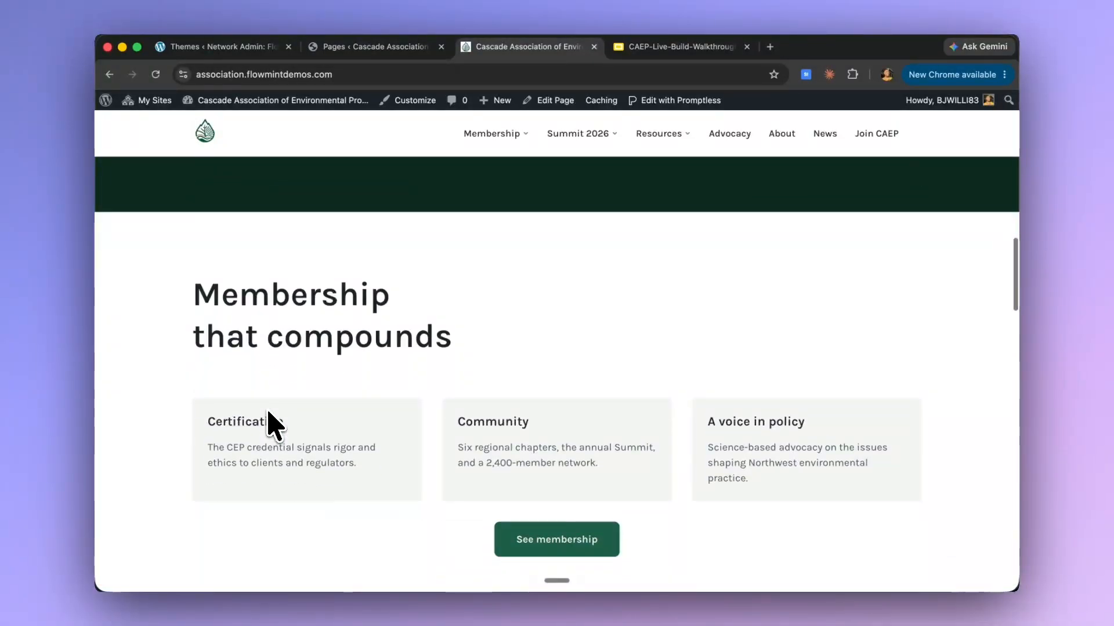
pyautogui.scroll(-10, 269, 426)
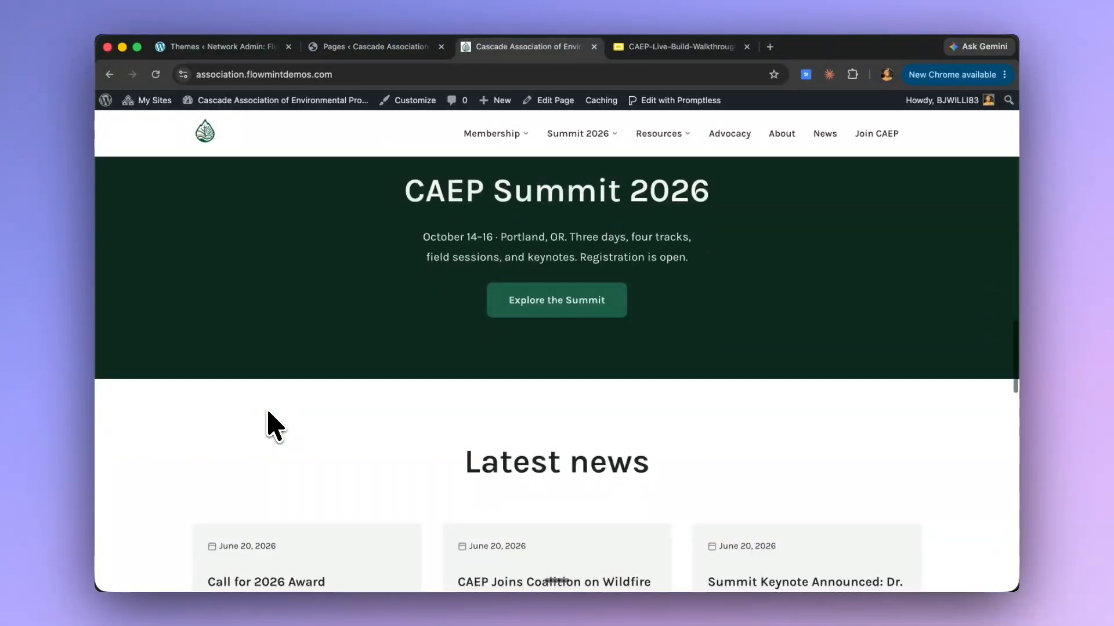
pyautogui.scroll(-1, 269, 423)
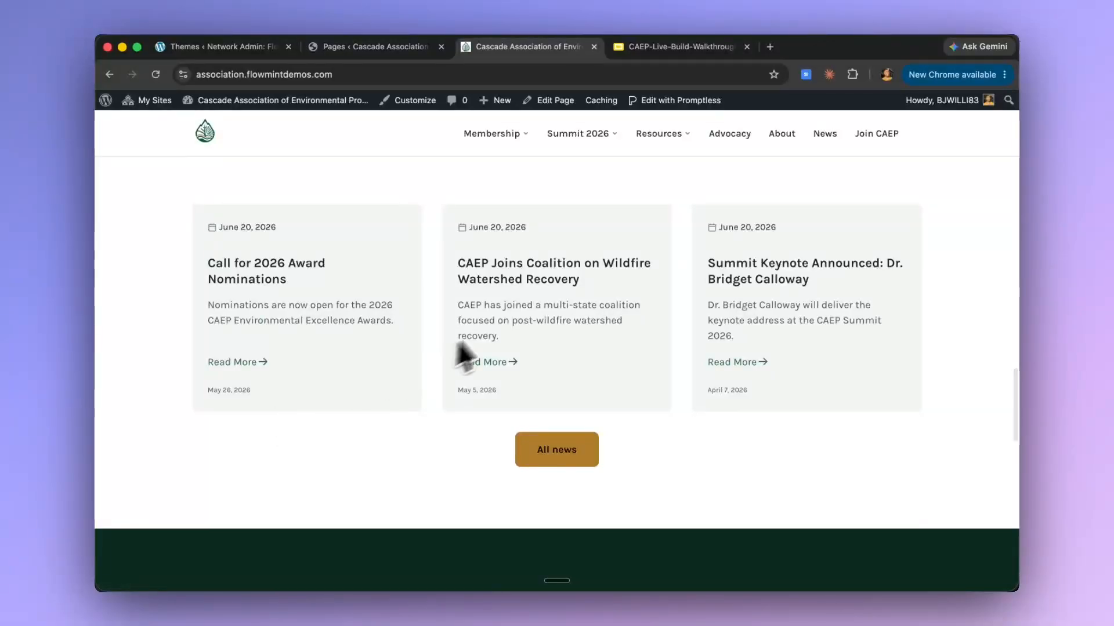
pyautogui.click(270, 275)
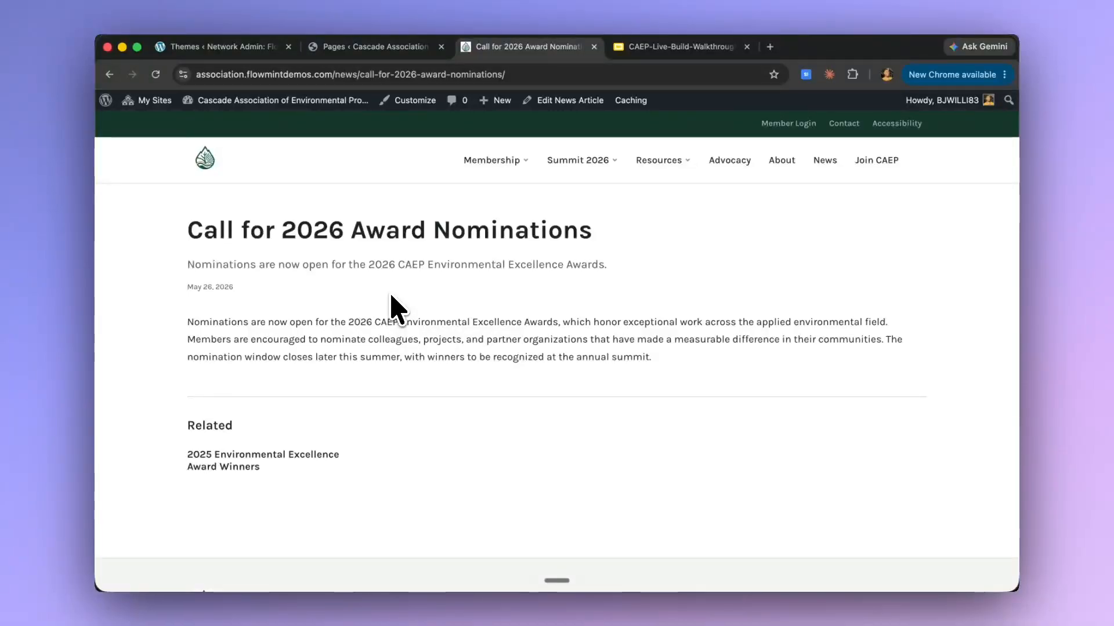
# - Open the Membership page, review the membership tiers and included benefits, and expand the FAQ "When are dues billed?"
pyautogui.moveTo(501, 168)
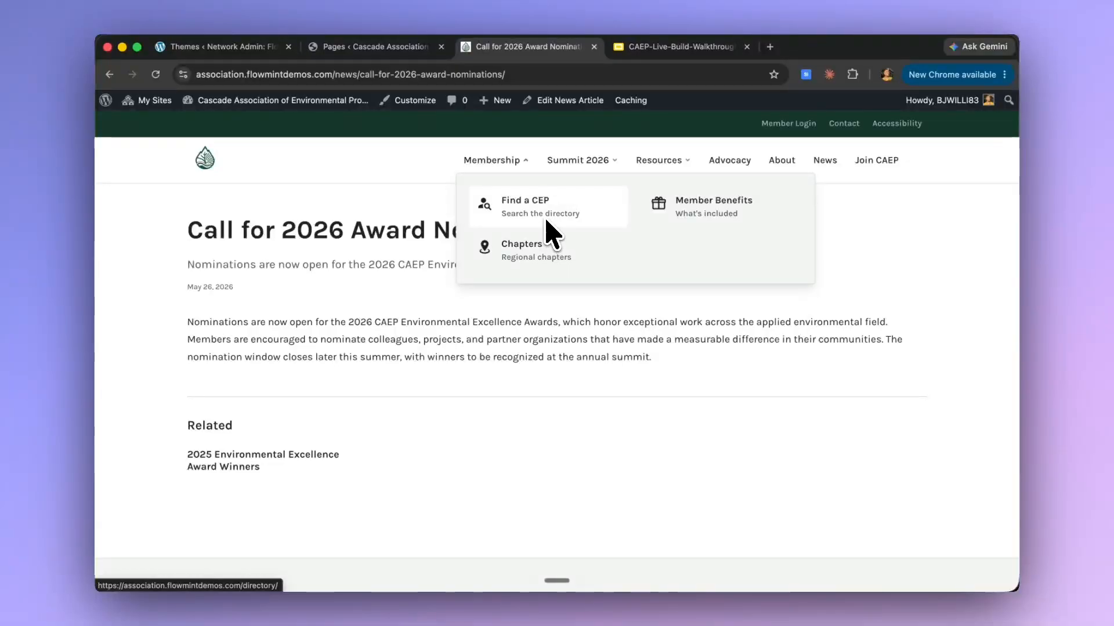
pyautogui.click(494, 162)
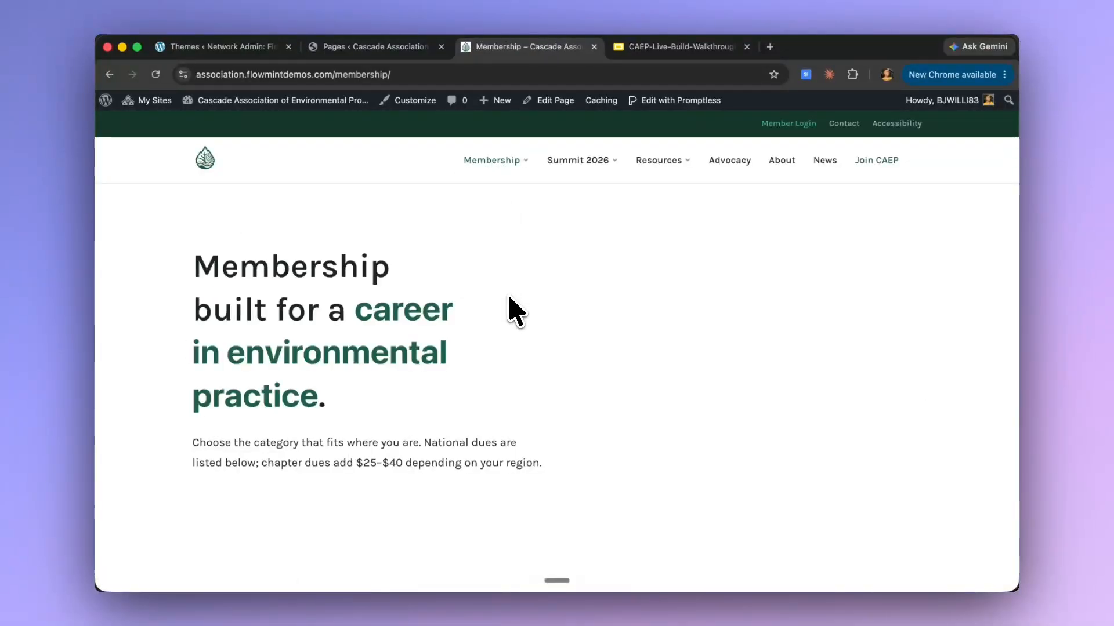
pyautogui.scroll(-3, 509, 308)
pyautogui.scroll(-12, 511, 311)
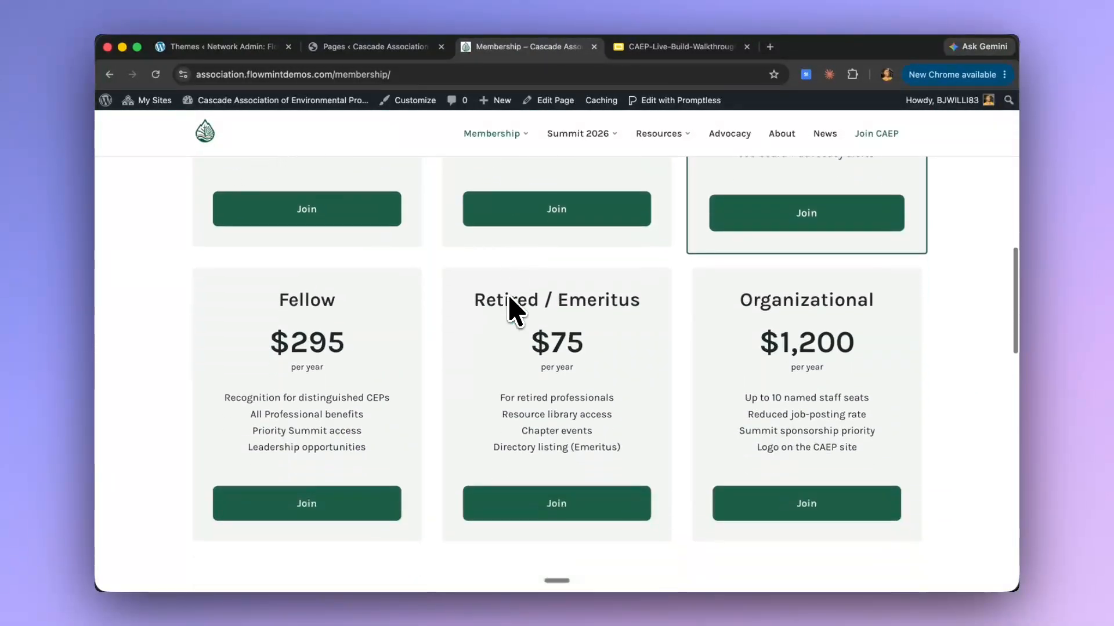
pyautogui.scroll(-15, 513, 312)
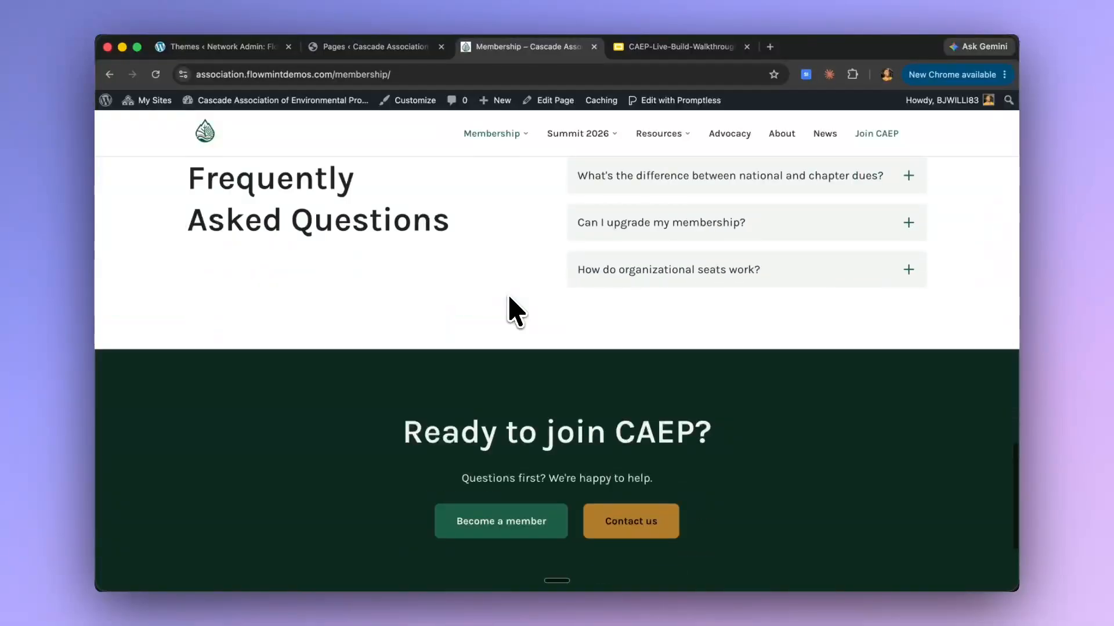
pyautogui.scroll(8, 514, 311)
pyautogui.scroll(4, 508, 296)
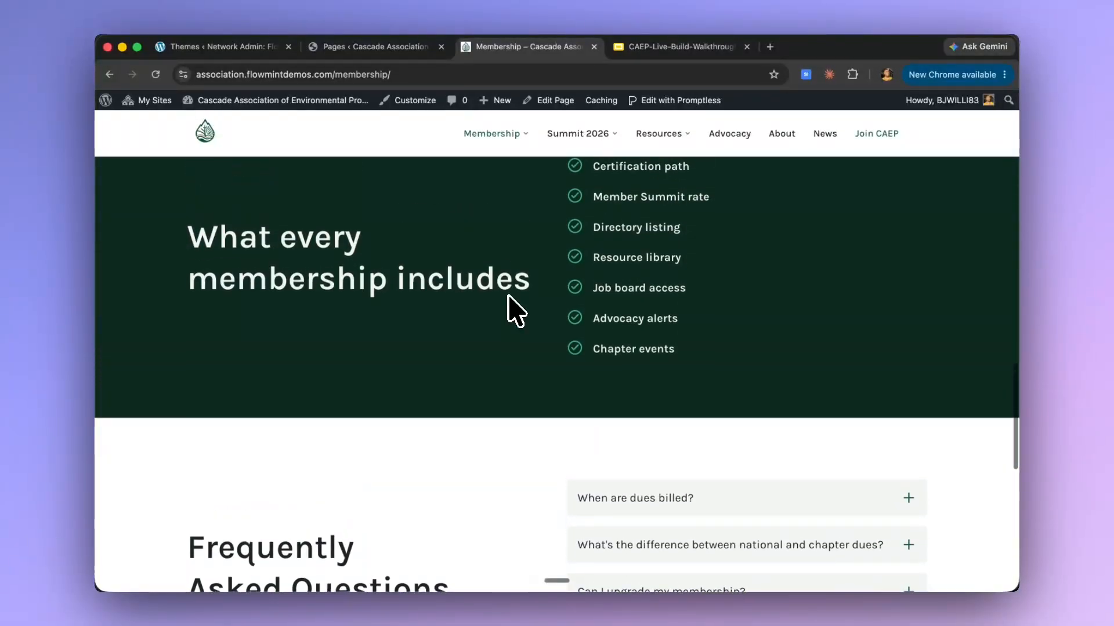
pyautogui.scroll(-6, 508, 296)
pyautogui.click(658, 287)
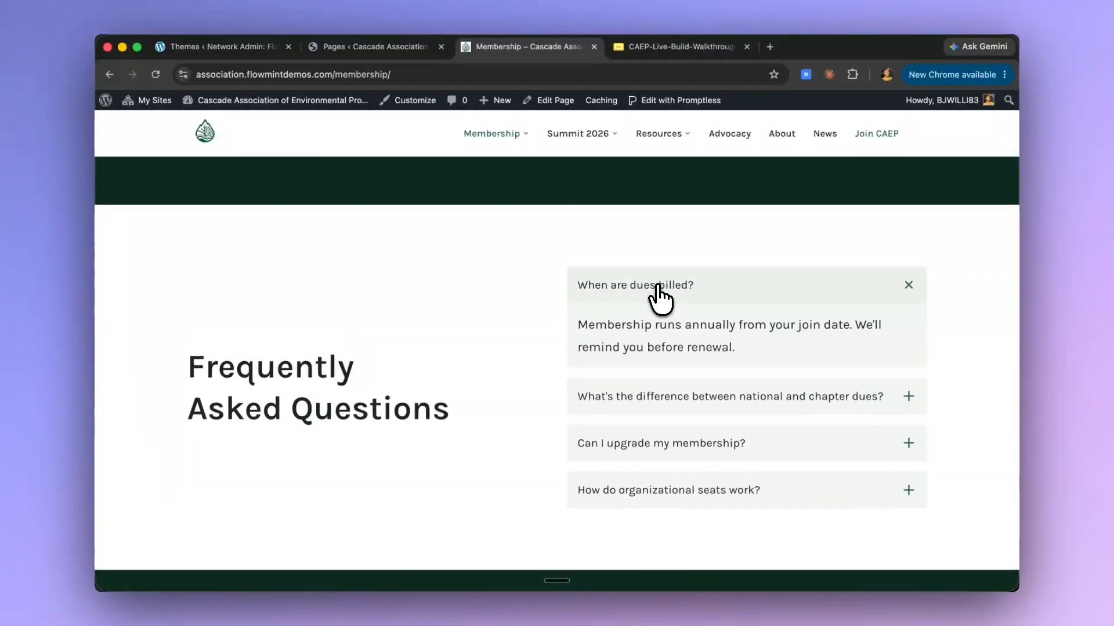
# - Open the Find a CEP directory from the site navigation and examine its filters and member cards
pyautogui.moveTo(494, 150)
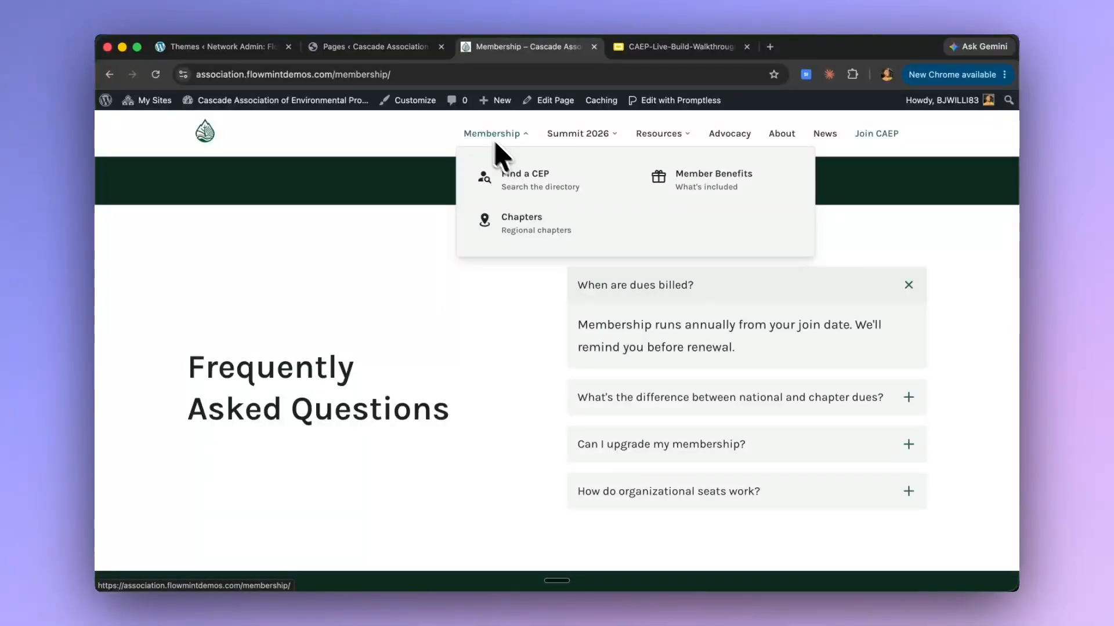
pyautogui.click(531, 180)
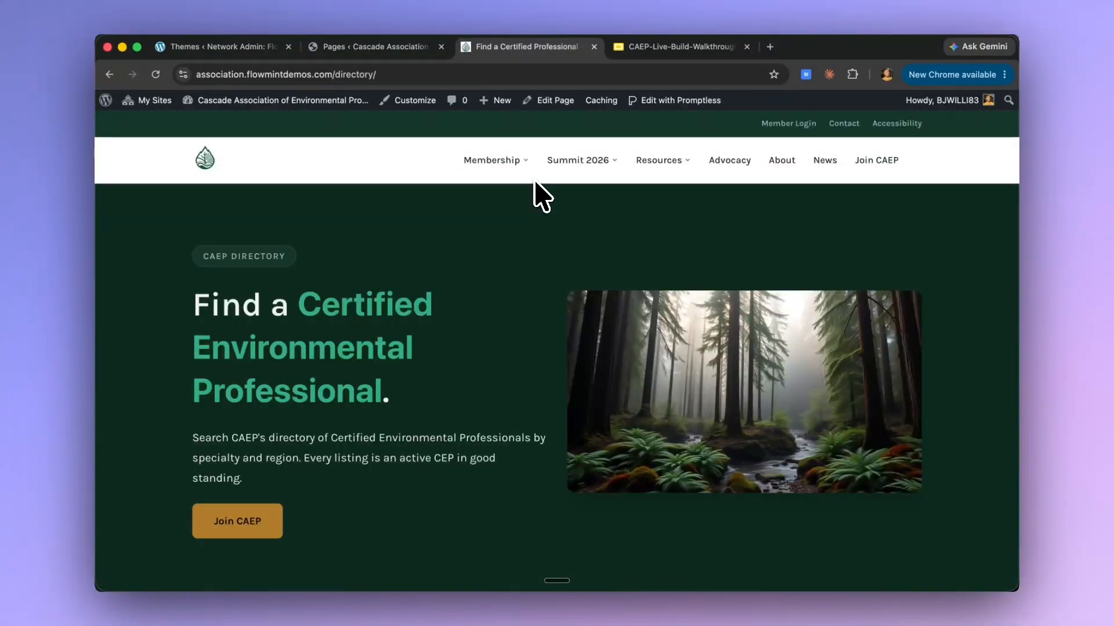
pyautogui.scroll(-10, 535, 185)
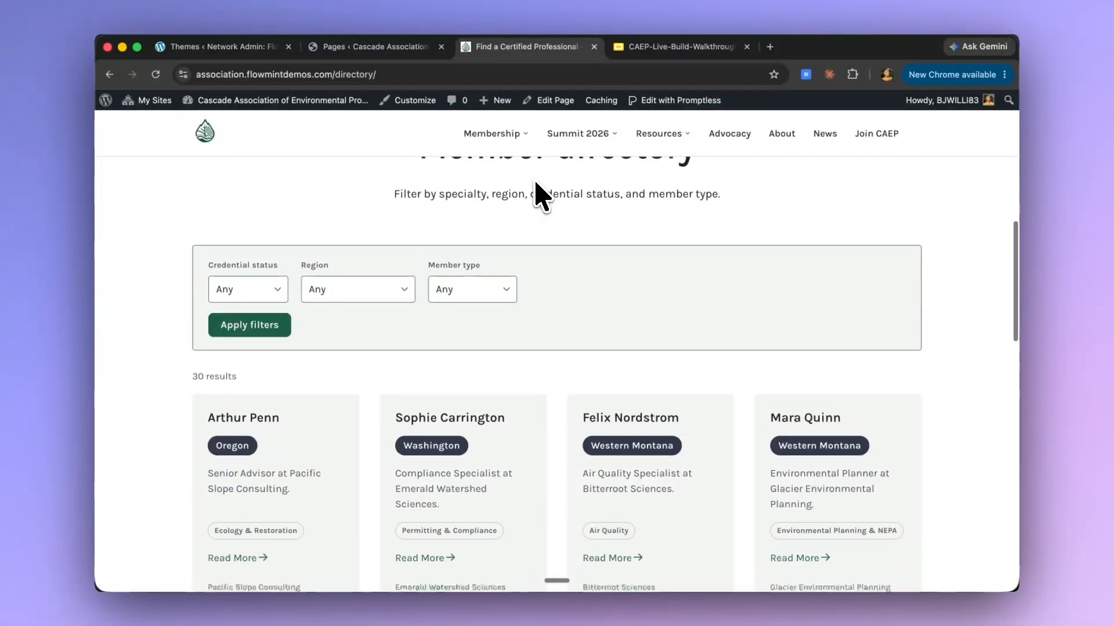
pyautogui.scroll(-2, 535, 183)
pyautogui.scroll(2, 141, 325)
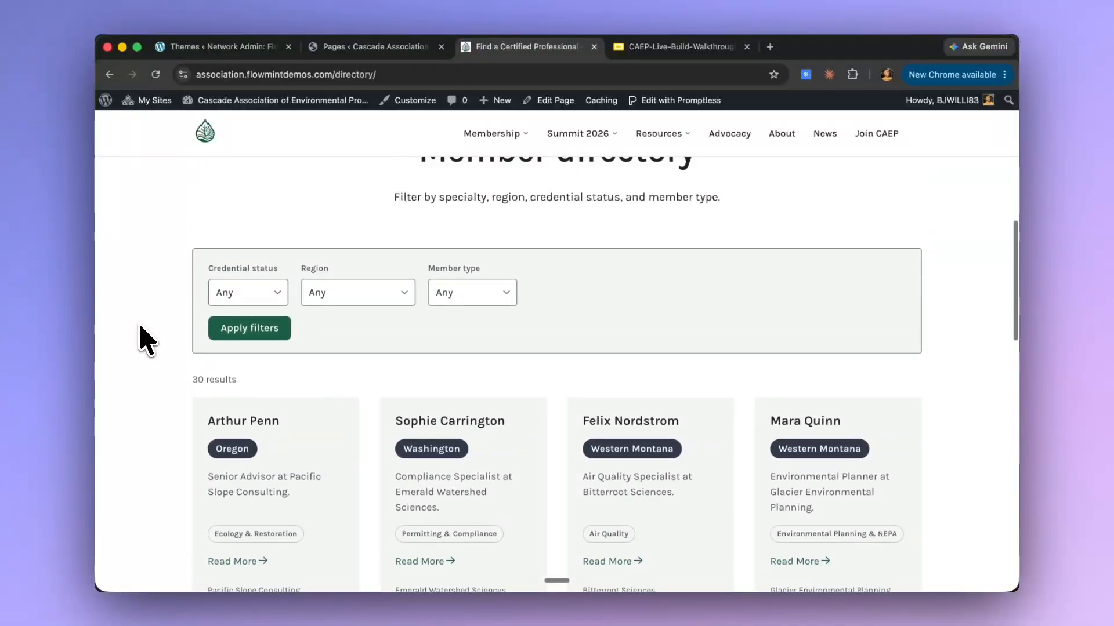
pyautogui.scroll(2, 143, 335)
pyautogui.scroll(-3, 145, 335)
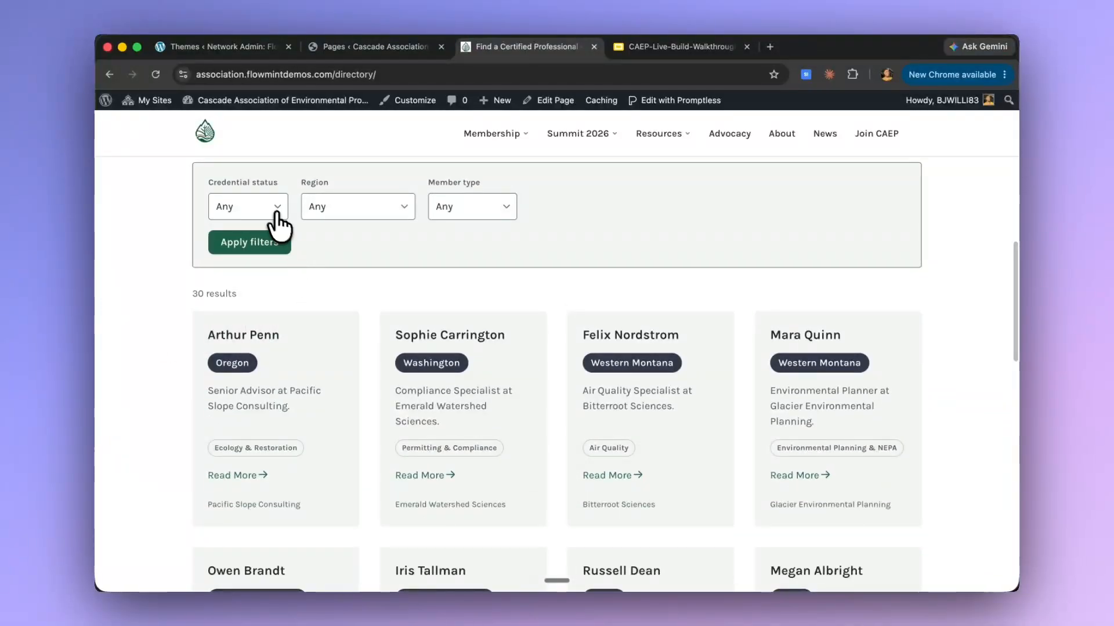
# - Filter the member directory by credential status Active CEP, region Washington and member type Fellow
pyautogui.click(276, 208)
pyautogui.click(264, 219)
pyautogui.click(290, 242)
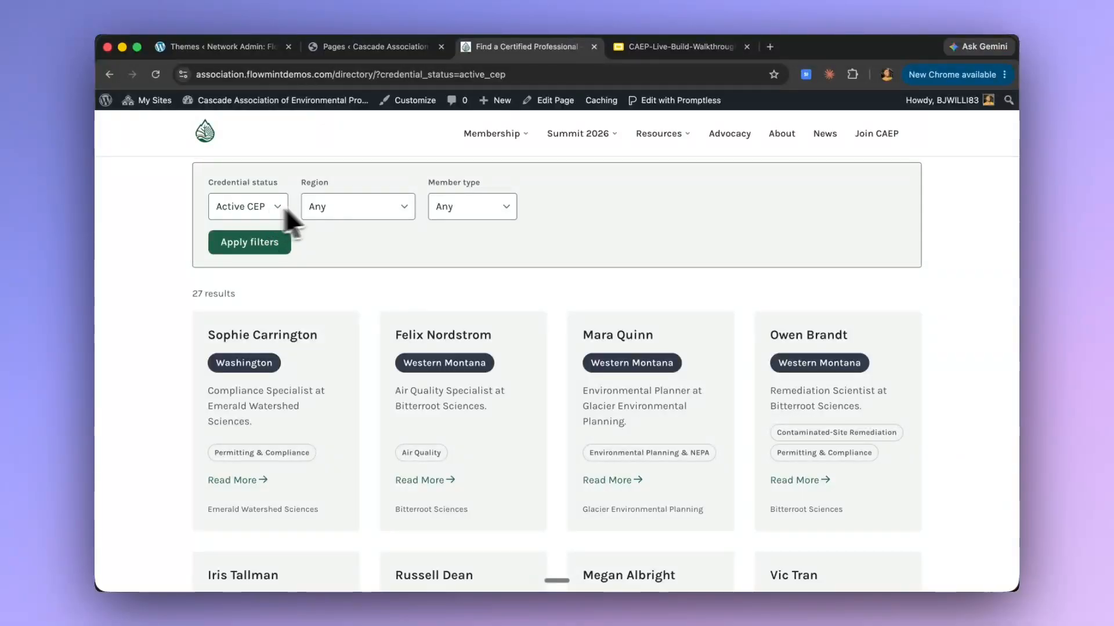
pyautogui.click(363, 207)
pyautogui.click(364, 218)
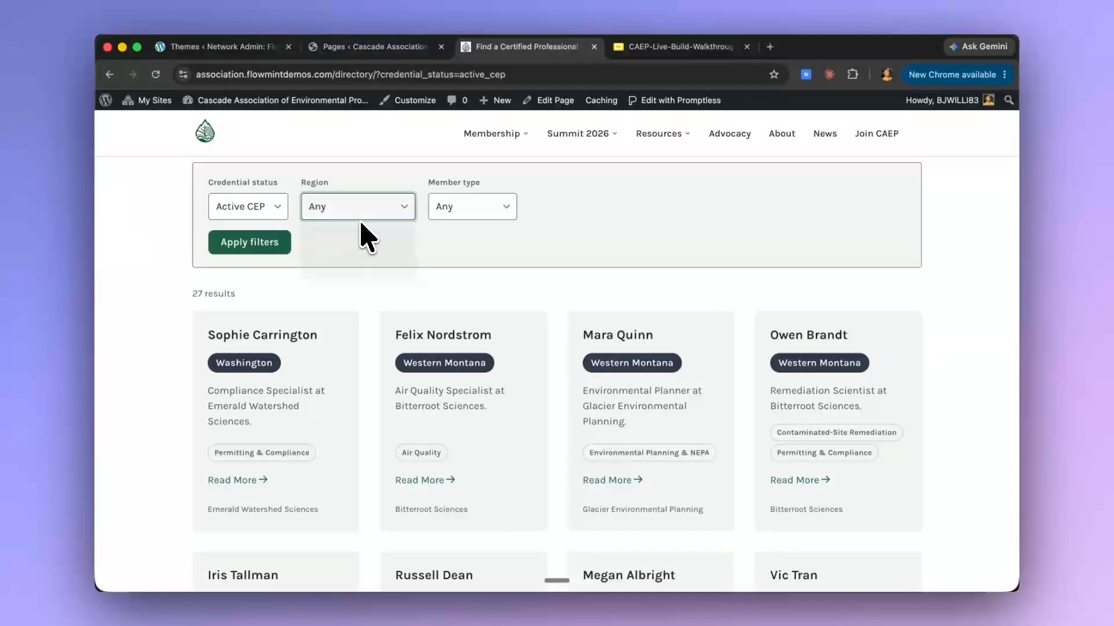
pyautogui.click(465, 219)
pyautogui.click(465, 232)
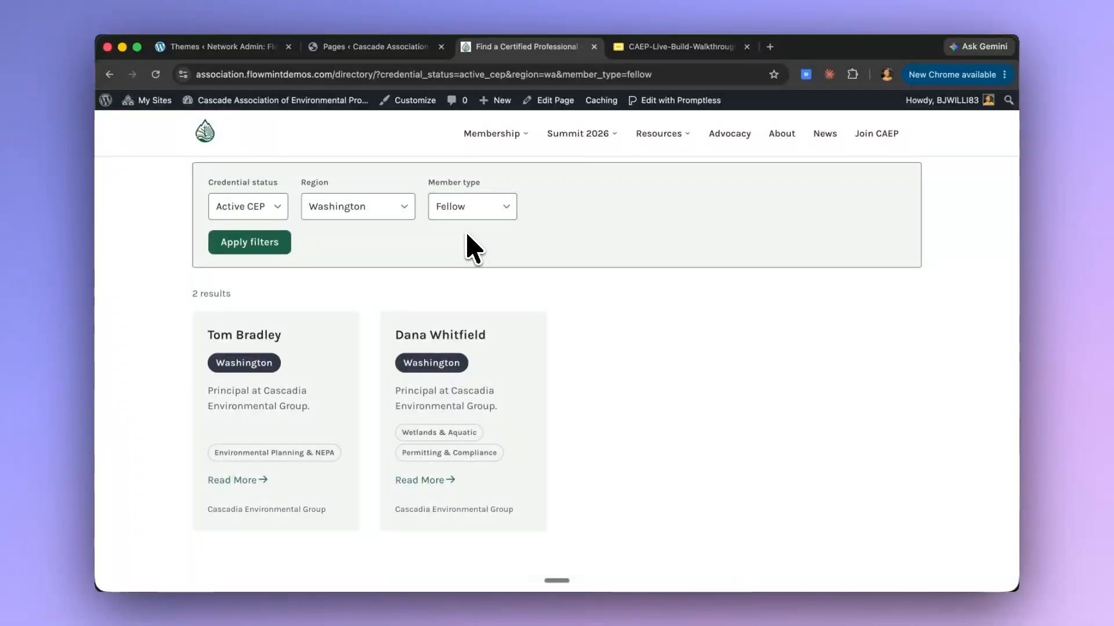
# - Open the Summit 2026 page and review its content, including the Explore the Summit cards and the sponsors section
pyautogui.click(506, 135)
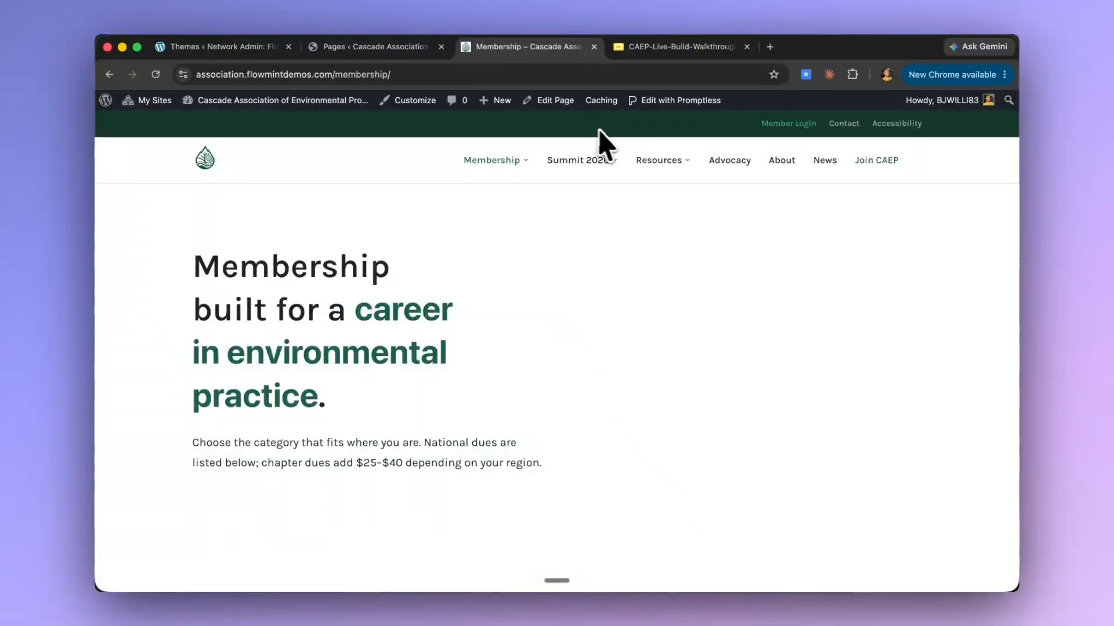
pyautogui.click(597, 166)
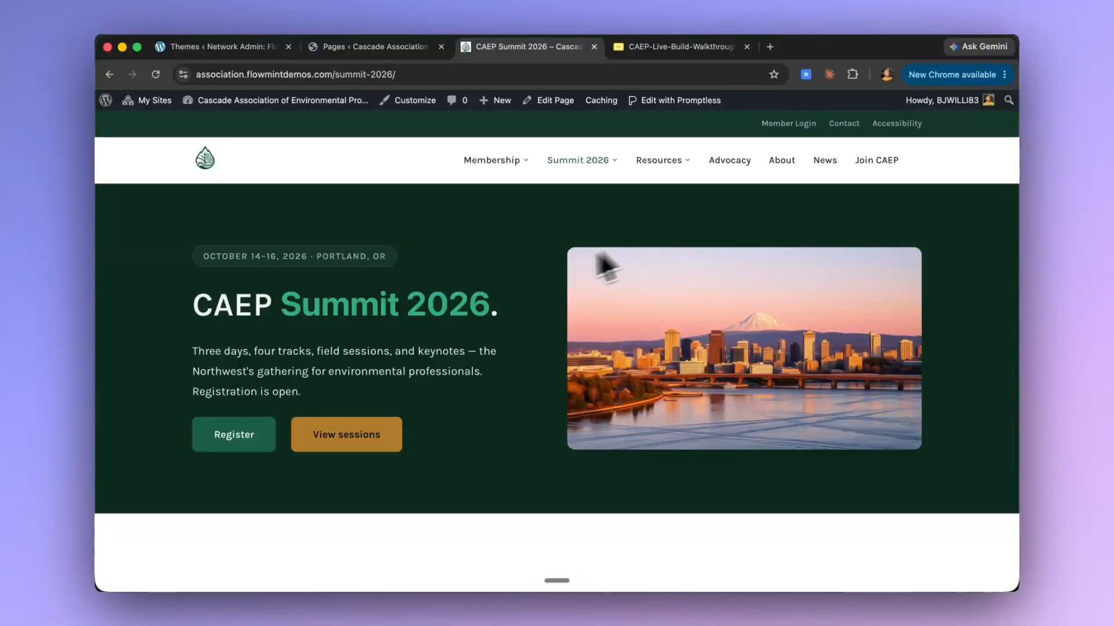
pyautogui.scroll(-6, 487, 311)
pyautogui.scroll(-10, 488, 299)
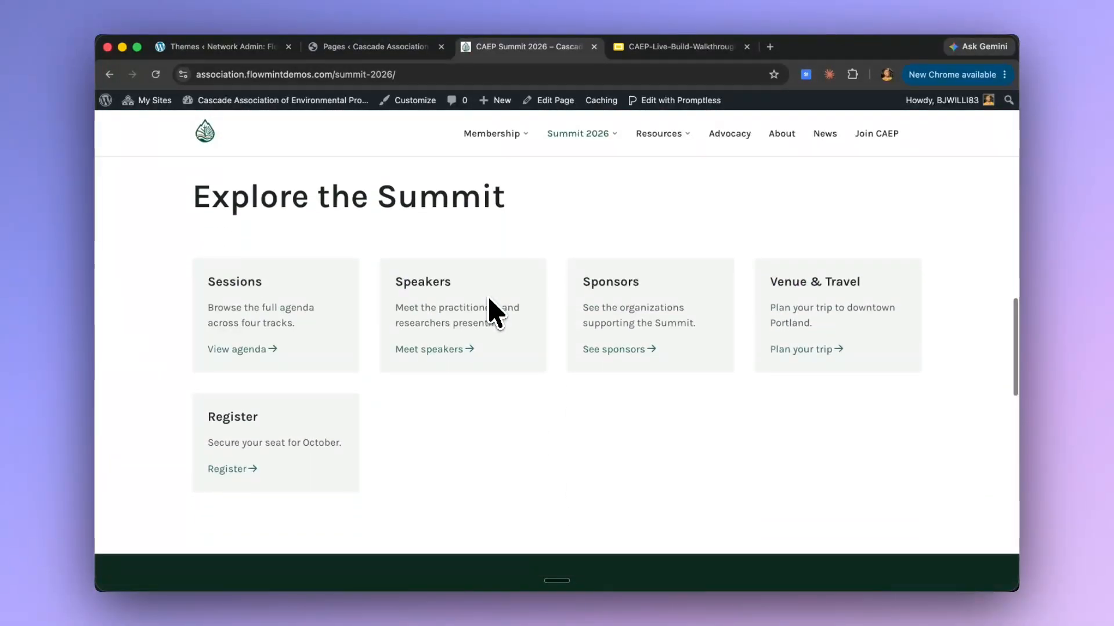
pyautogui.scroll(-2, 496, 314)
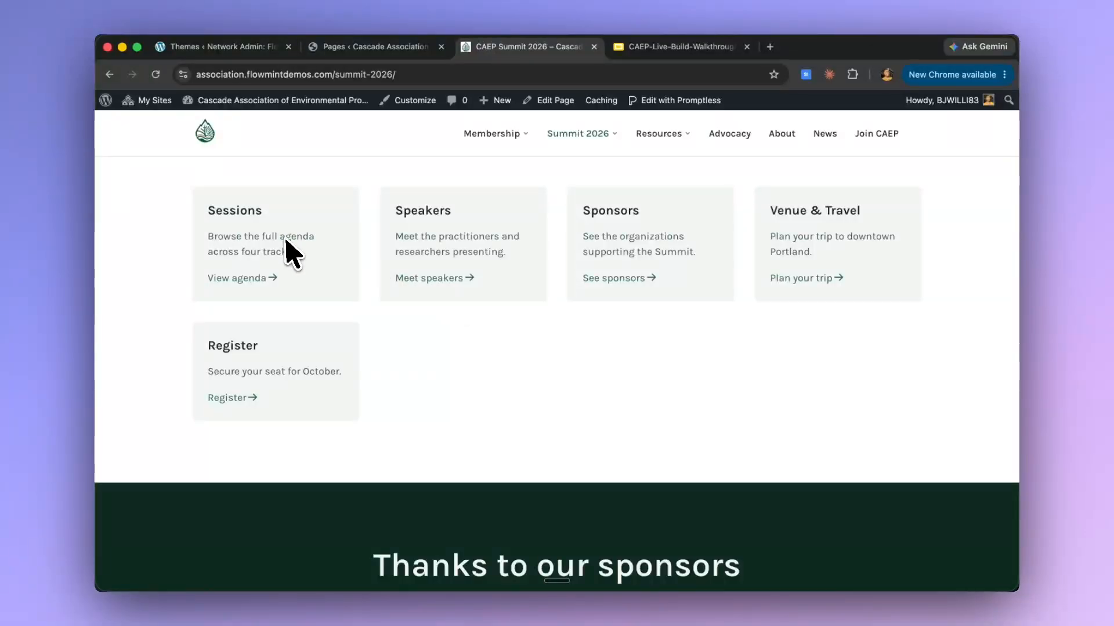
pyautogui.scroll(-6, 234, 293)
pyautogui.scroll(7, 232, 297)
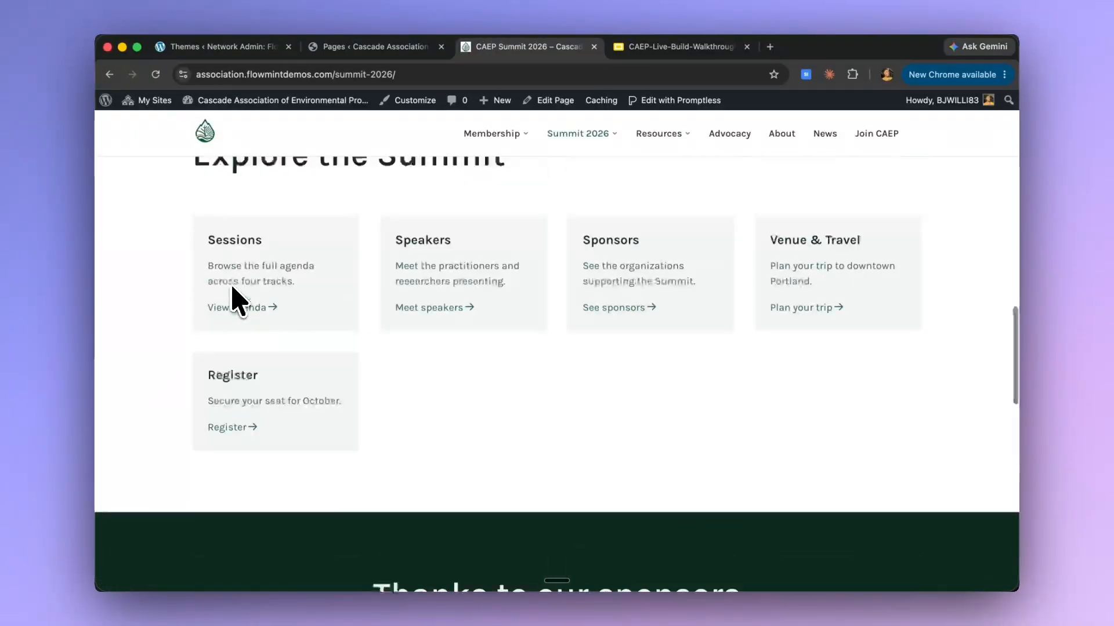
# - Open the Summit Speakers page, look through the speaker cards, and view the Montana Department of Environmental Quality speaker's profile and sessions
pyautogui.click(455, 307)
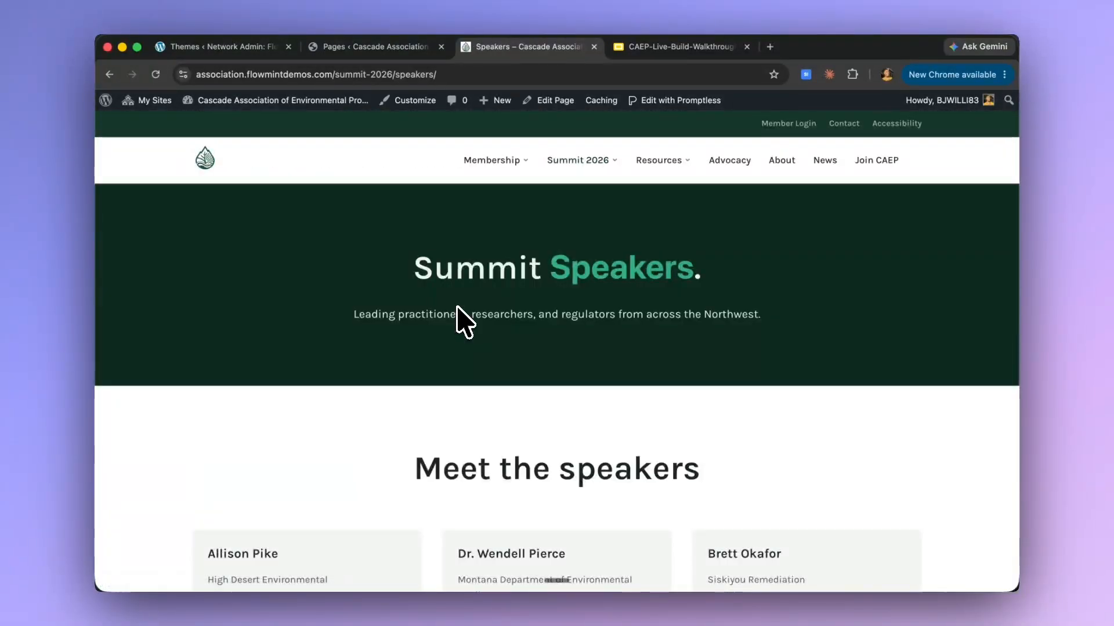
pyautogui.scroll(-6, 459, 320)
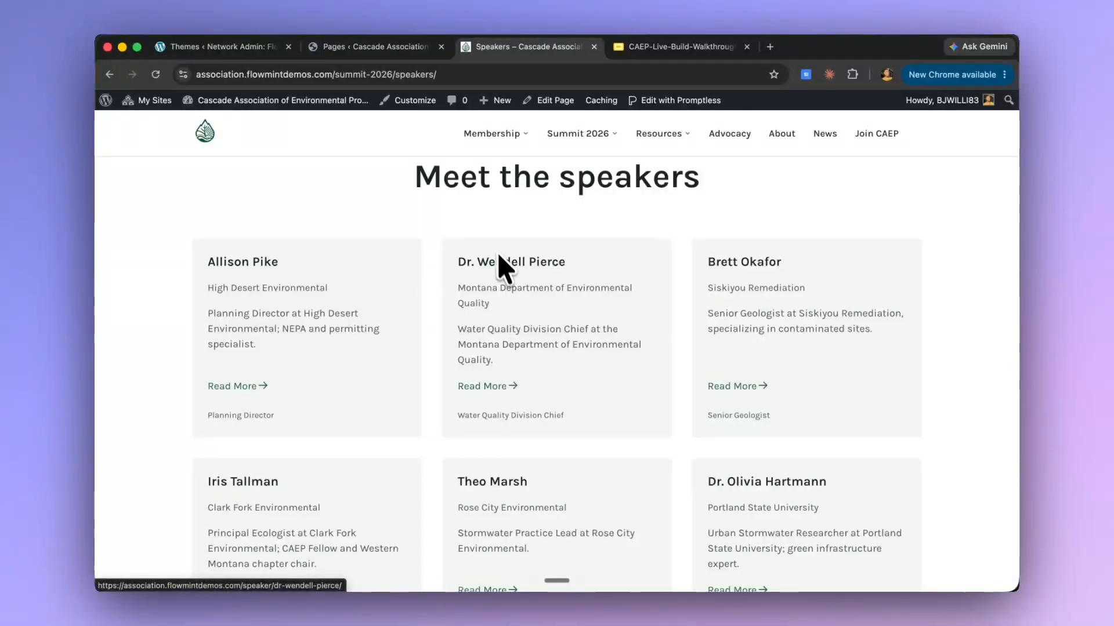
pyautogui.scroll(-2, 458, 383)
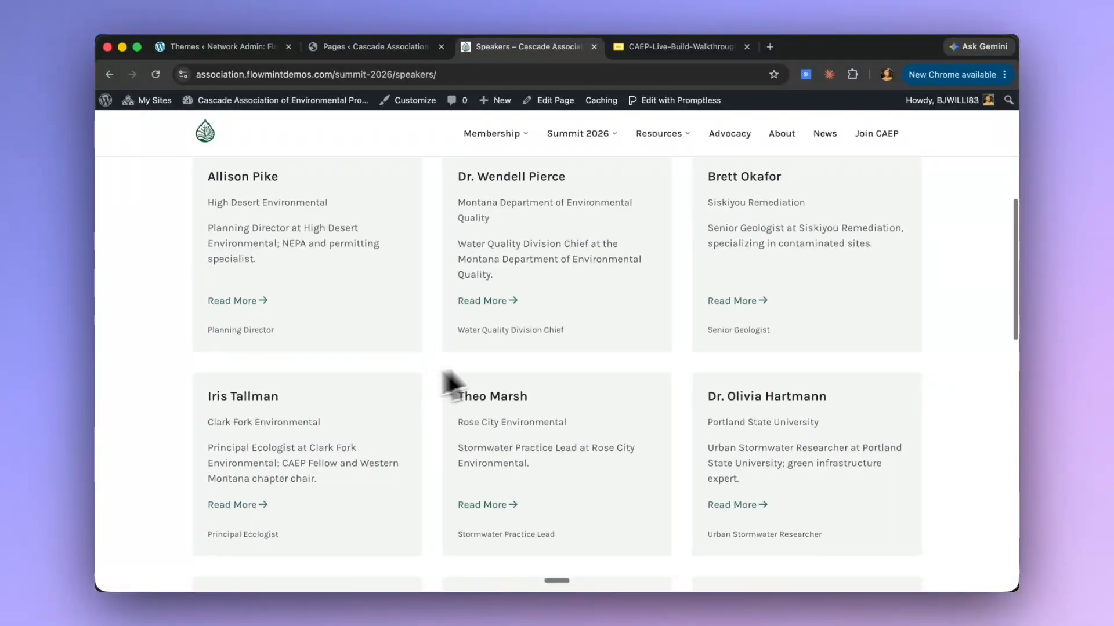
pyautogui.click(492, 301)
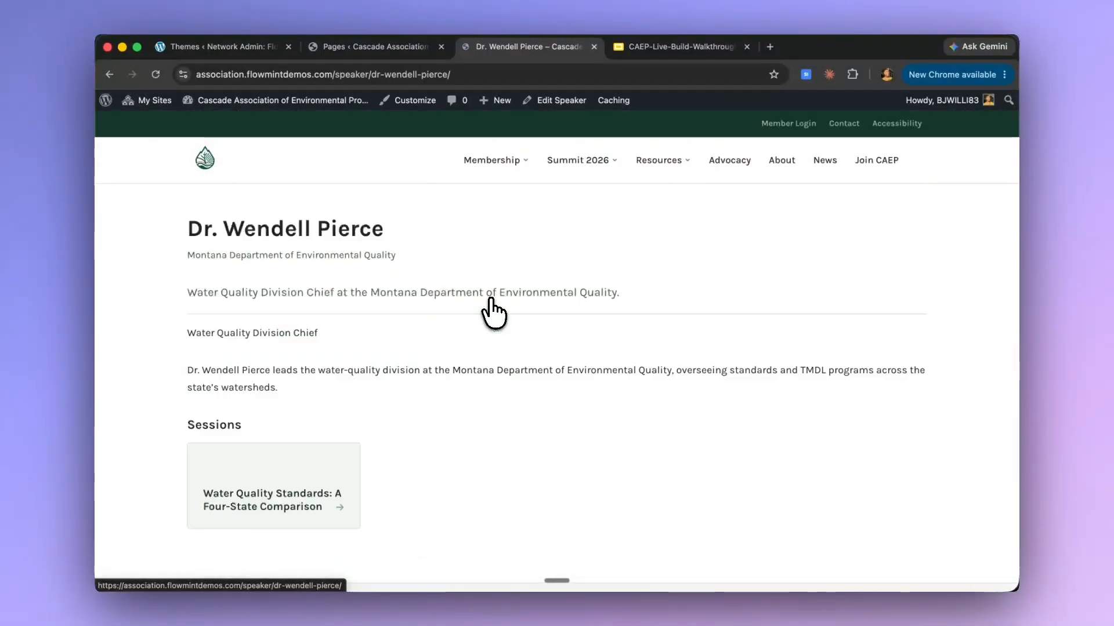
pyautogui.scroll(-3, 491, 307)
pyautogui.scroll(3, 492, 307)
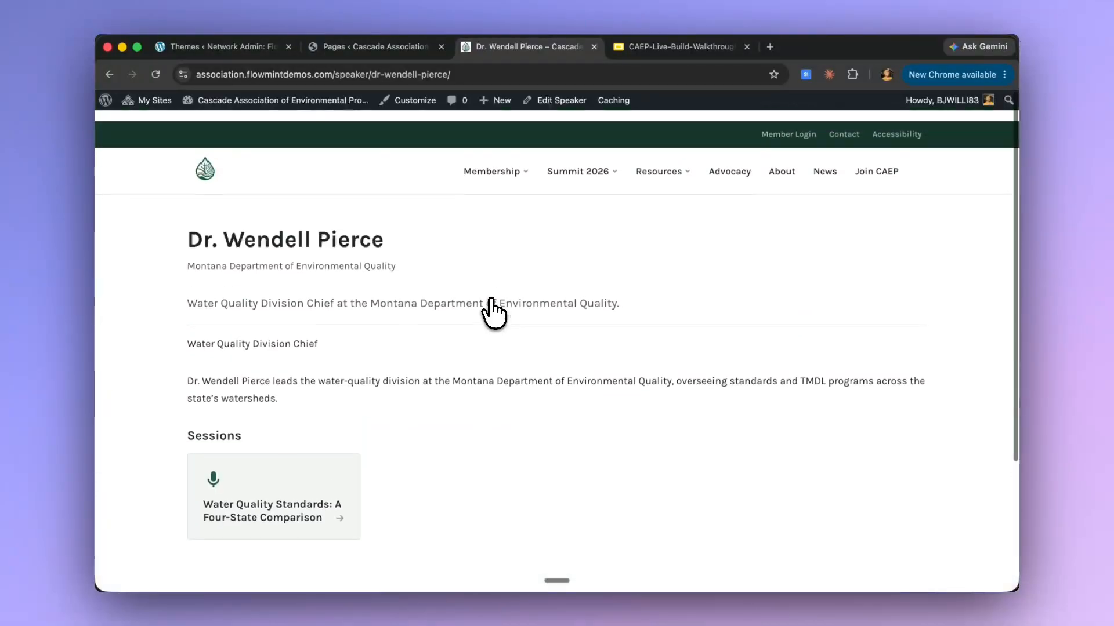
# - Finish reviewing the speaker profile, return to the Summit Speakers page, and look through the remaining speaker cards
pyautogui.scroll(-3, 492, 307)
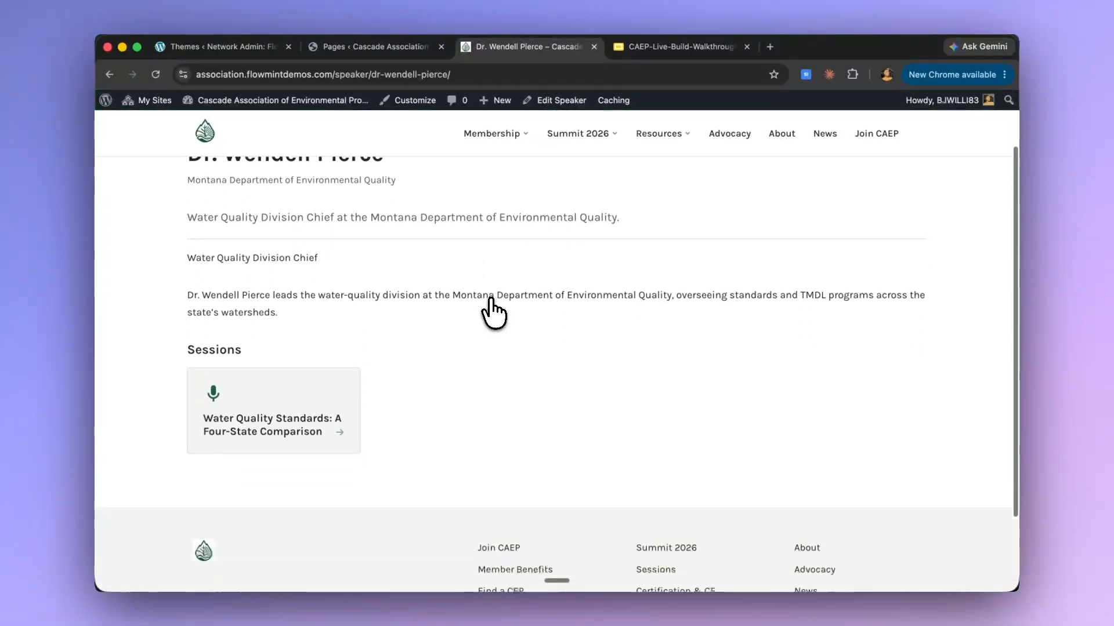
pyautogui.click(108, 75)
pyautogui.scroll(-10, 390, 348)
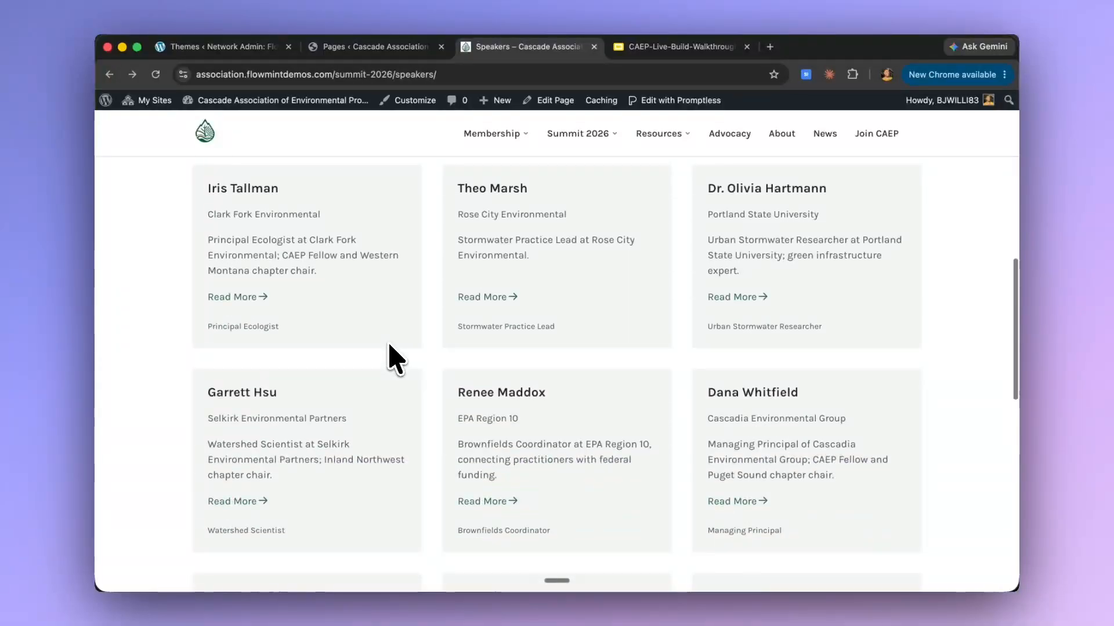
pyautogui.scroll(-6, 390, 346)
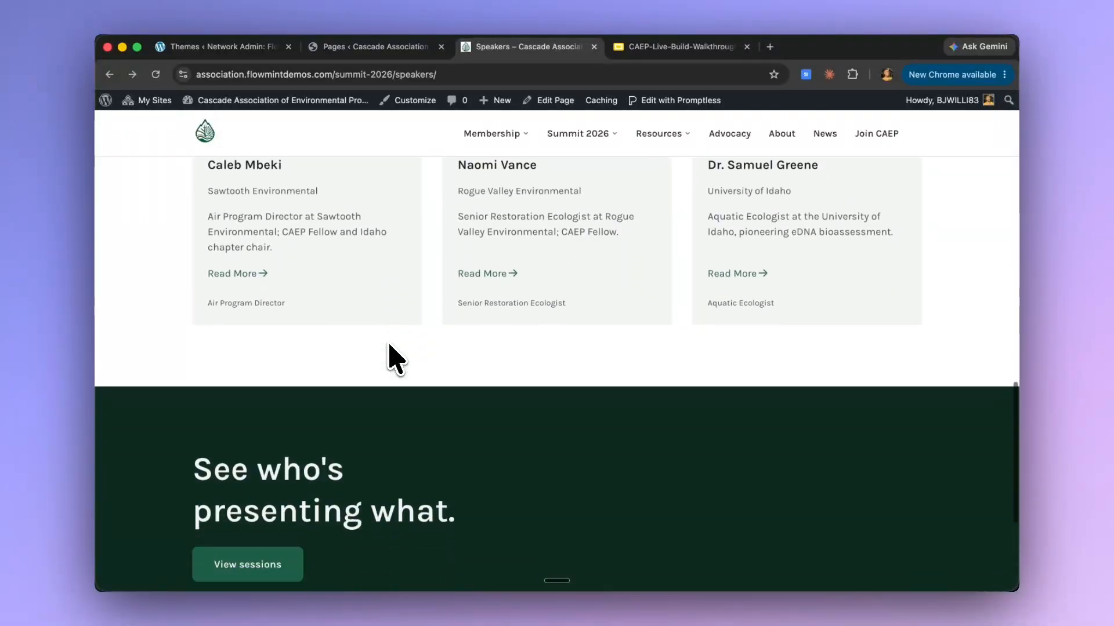
pyautogui.scroll(15, 390, 348)
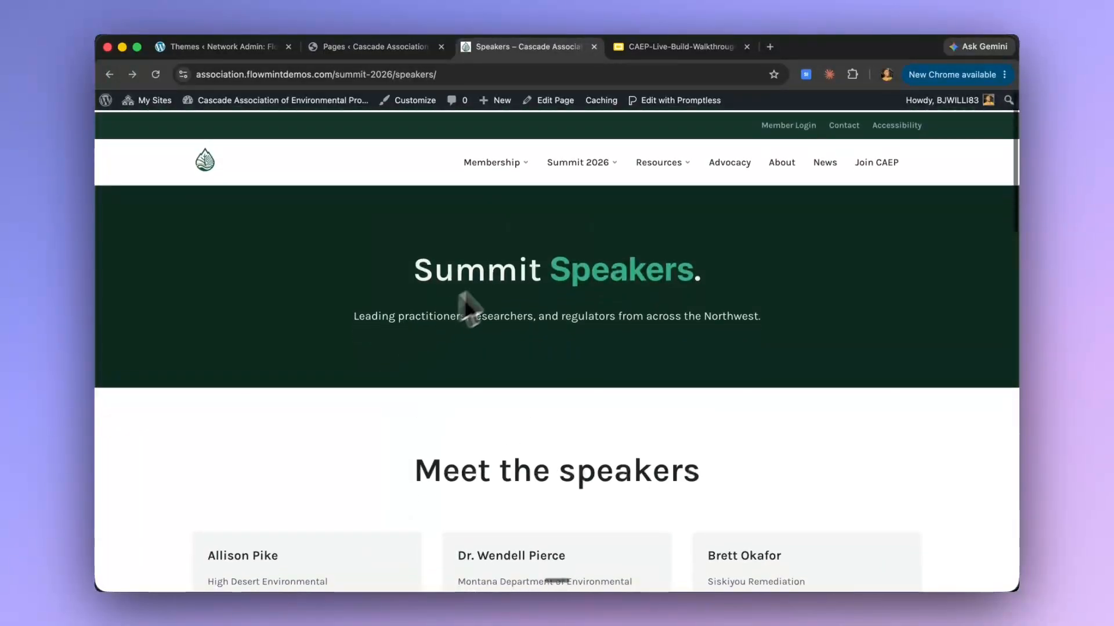
# - Open the Career Center page from the site navigation and examine its hero, job filters, open position cards and hiring section
pyautogui.moveTo(618, 192)
pyautogui.moveTo(651, 173)
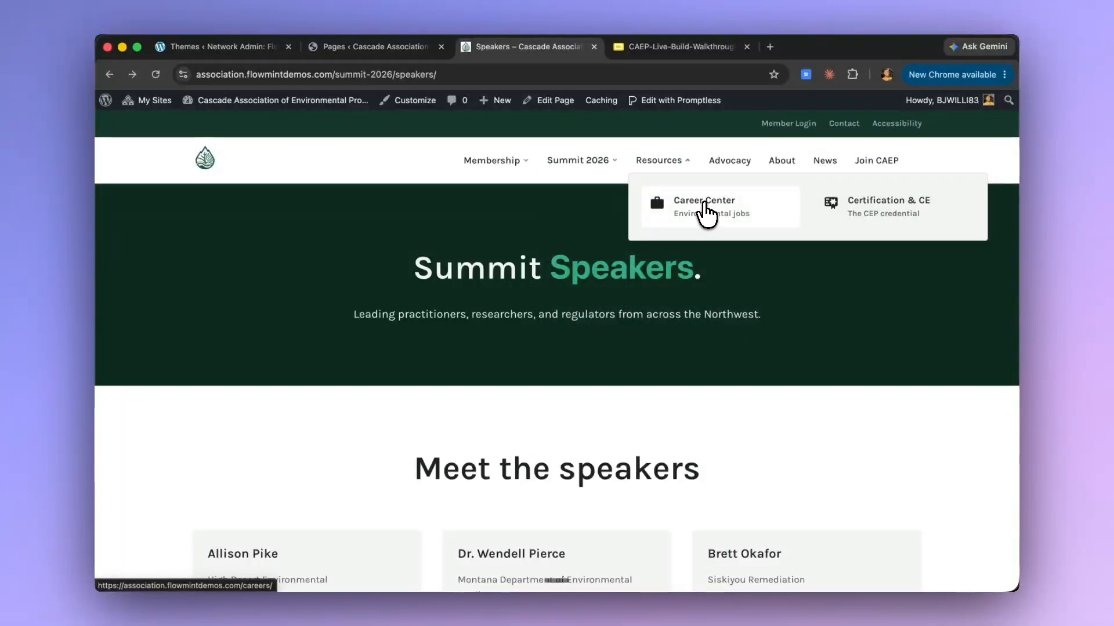
pyautogui.click(705, 212)
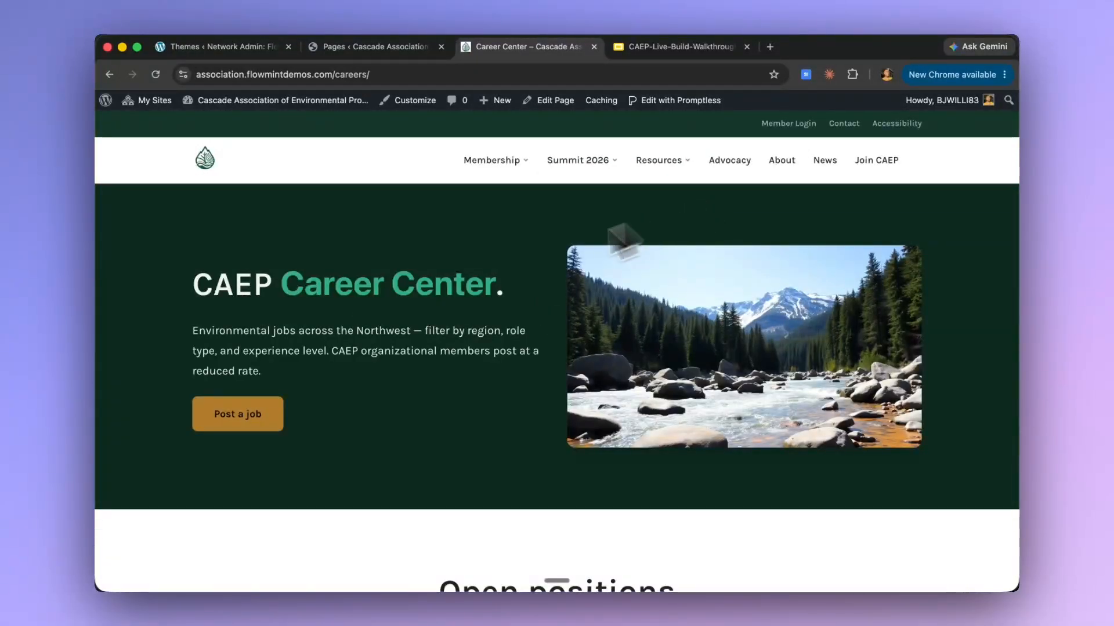
pyautogui.scroll(-7, 462, 316)
pyautogui.scroll(-10, 464, 318)
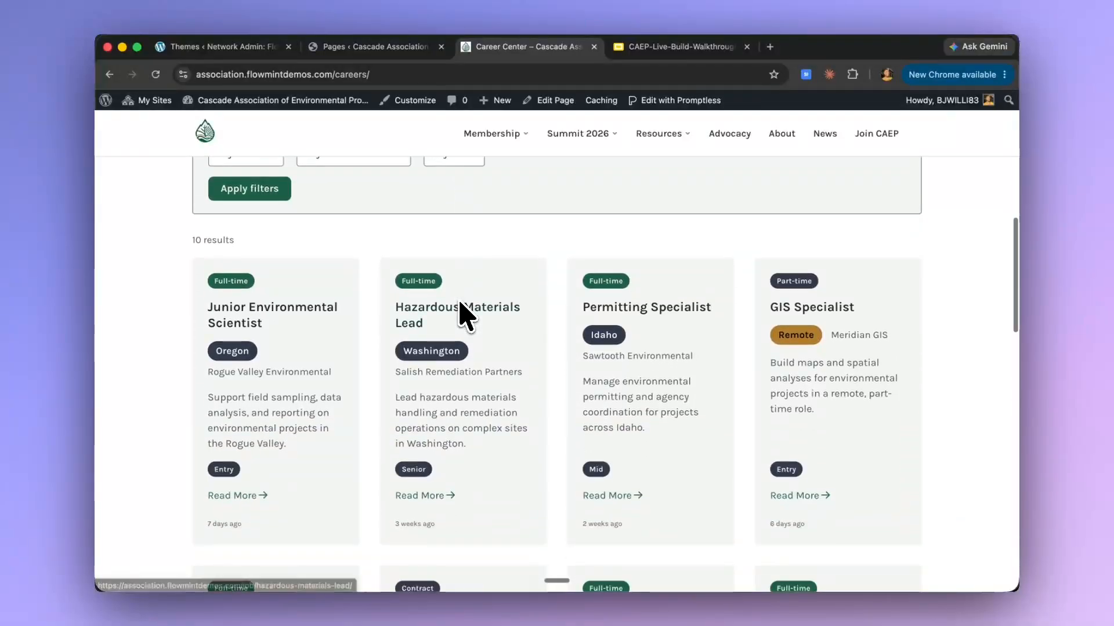
pyautogui.scroll(-8, 464, 318)
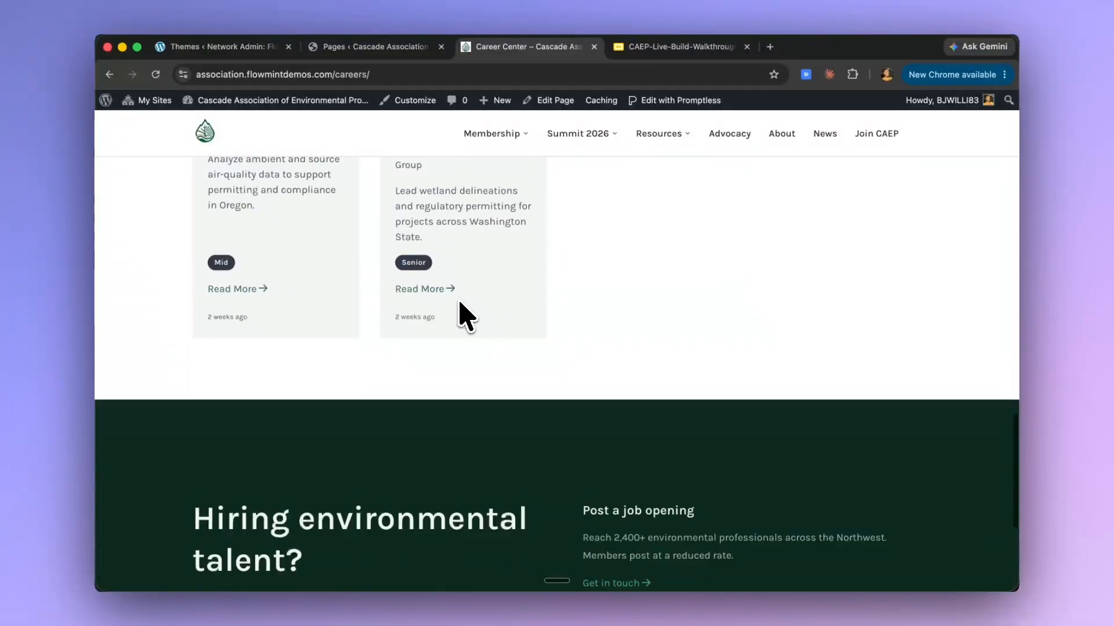
pyautogui.scroll(7, 463, 316)
pyautogui.scroll(8, 496, 308)
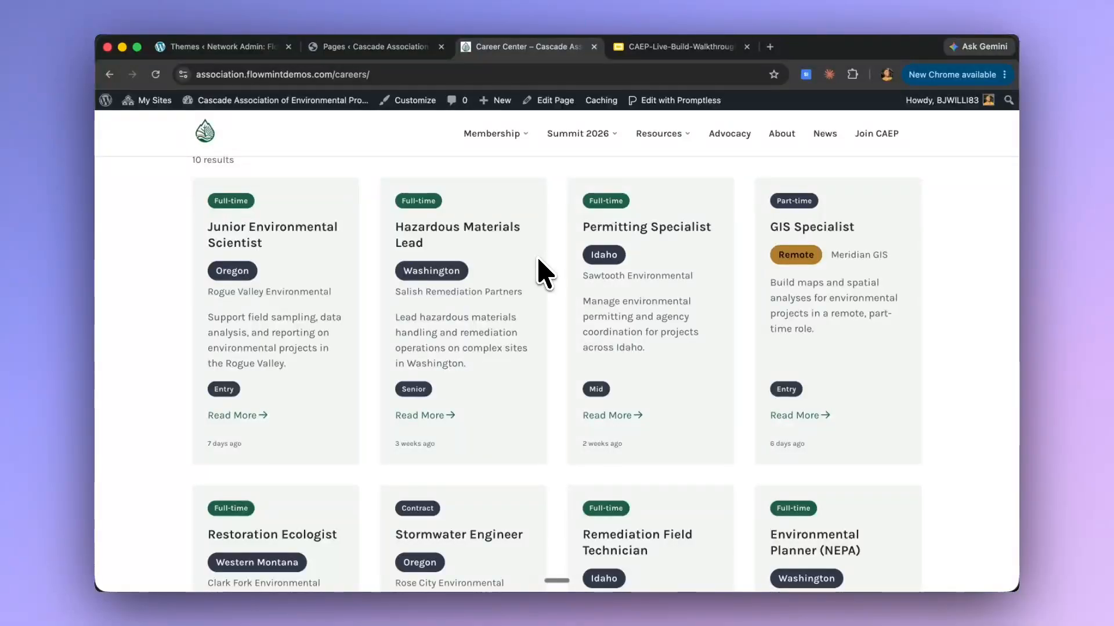
pyautogui.scroll(3, 541, 270)
pyautogui.scroll(5, 324, 313)
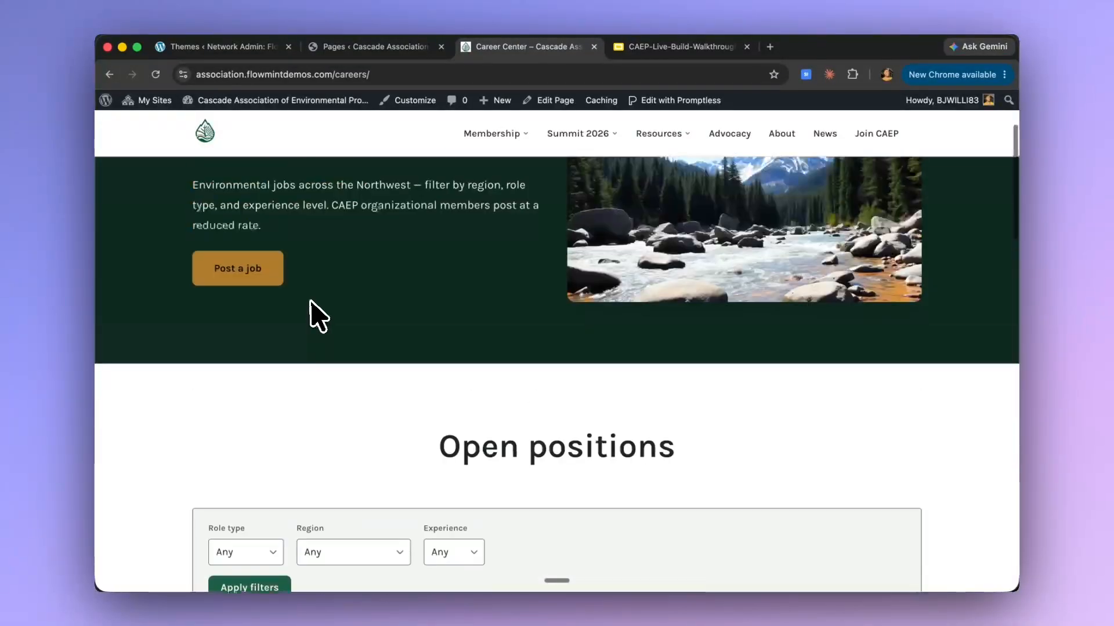
pyautogui.scroll(3, 354, 379)
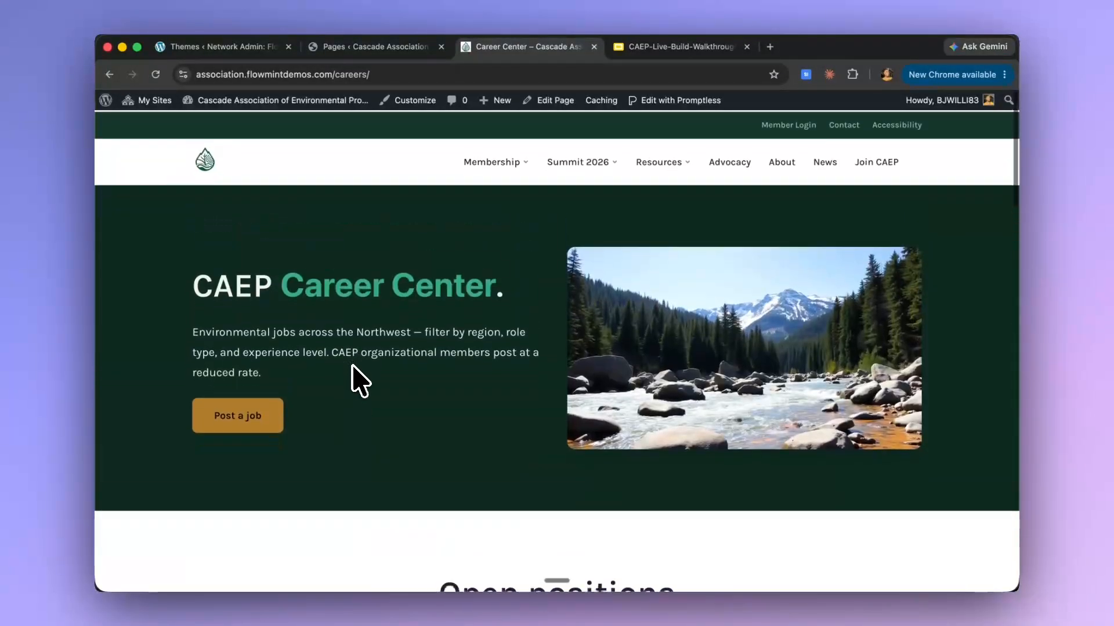
pyautogui.scroll(-9, 355, 380)
pyautogui.scroll(-2, 355, 380)
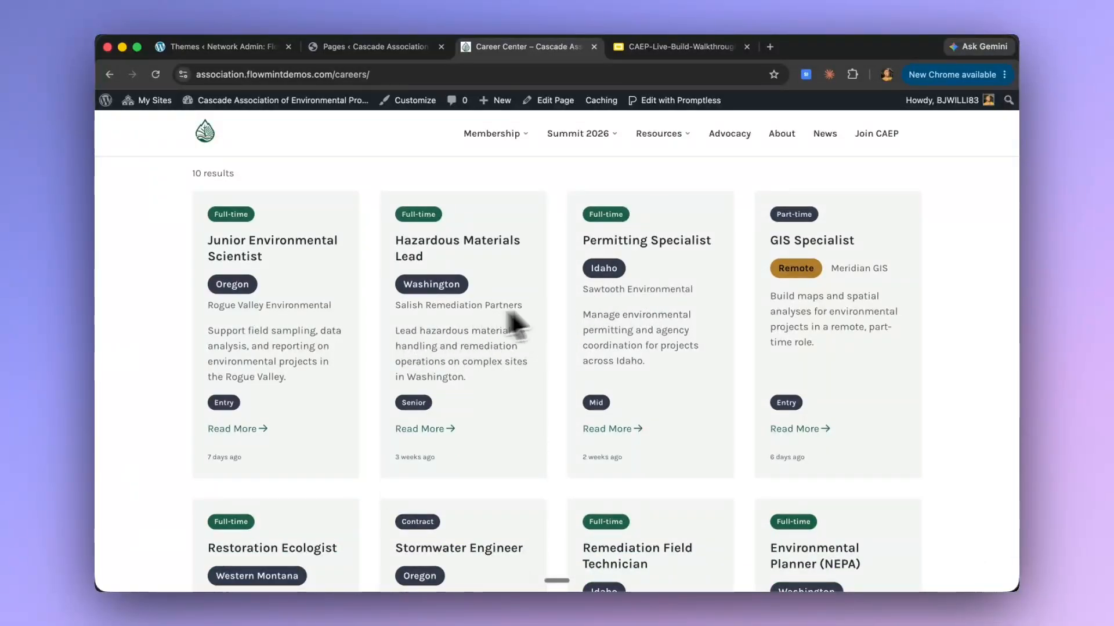
# - Edit the Career Center page with Promptless, set the Open positions post grid to 3 cards per row, and update the page
pyautogui.click(690, 102)
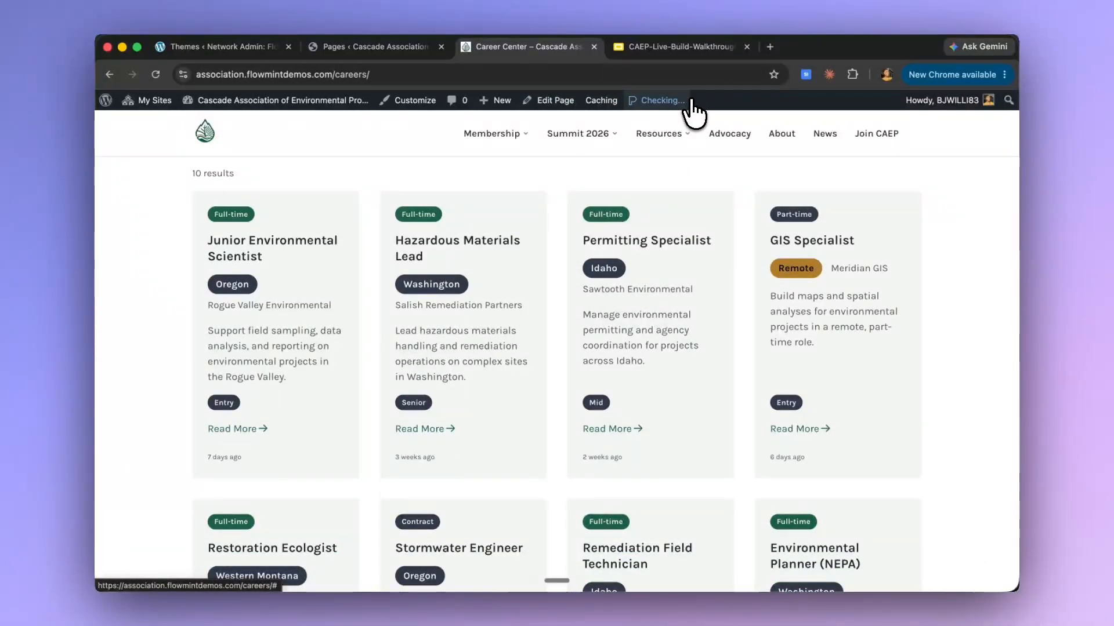
pyautogui.scroll(-10, 534, 339)
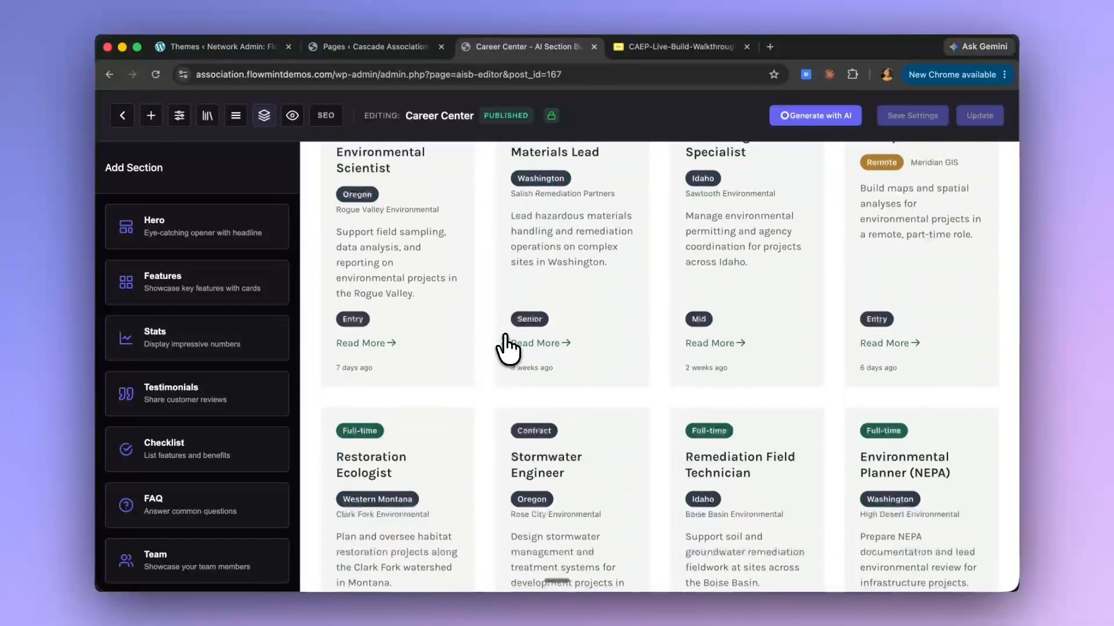
pyautogui.click(487, 341)
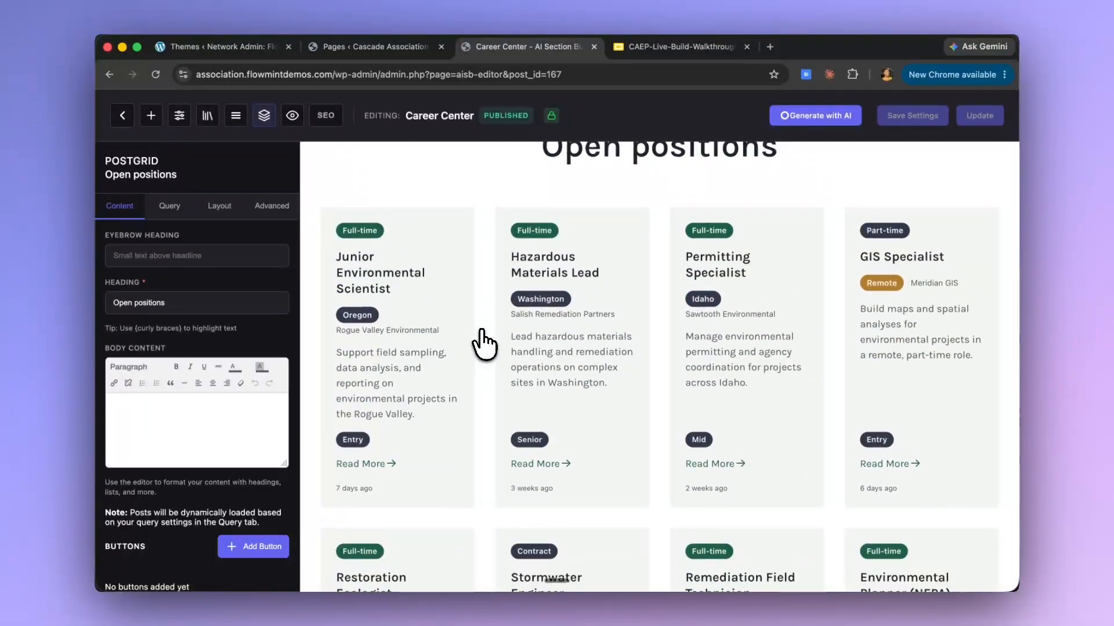
pyautogui.click(218, 208)
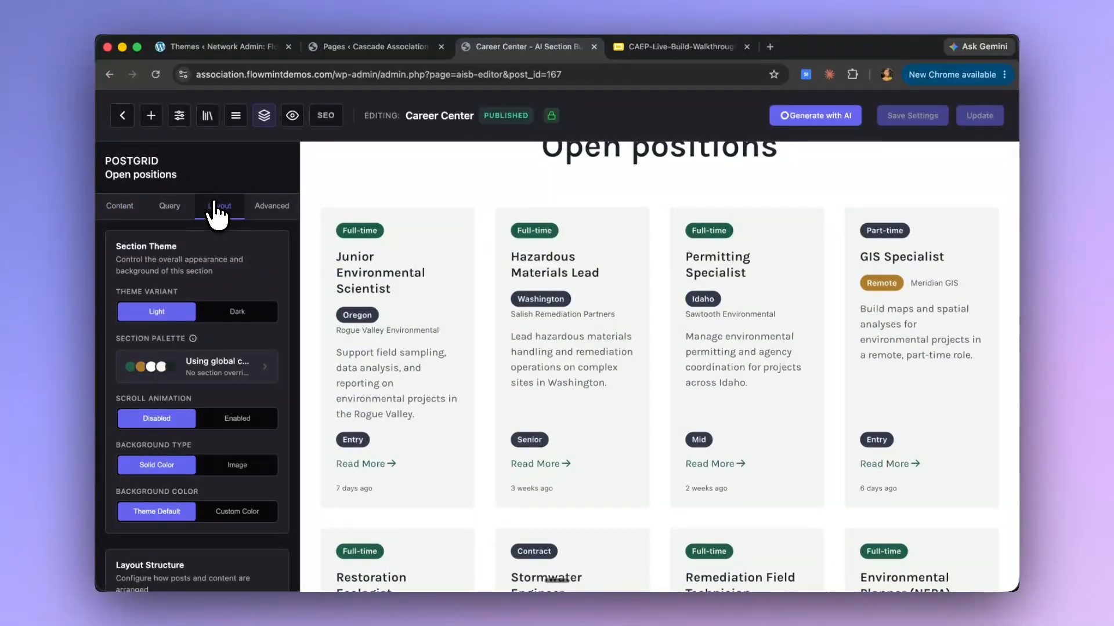
pyautogui.scroll(-5, 235, 406)
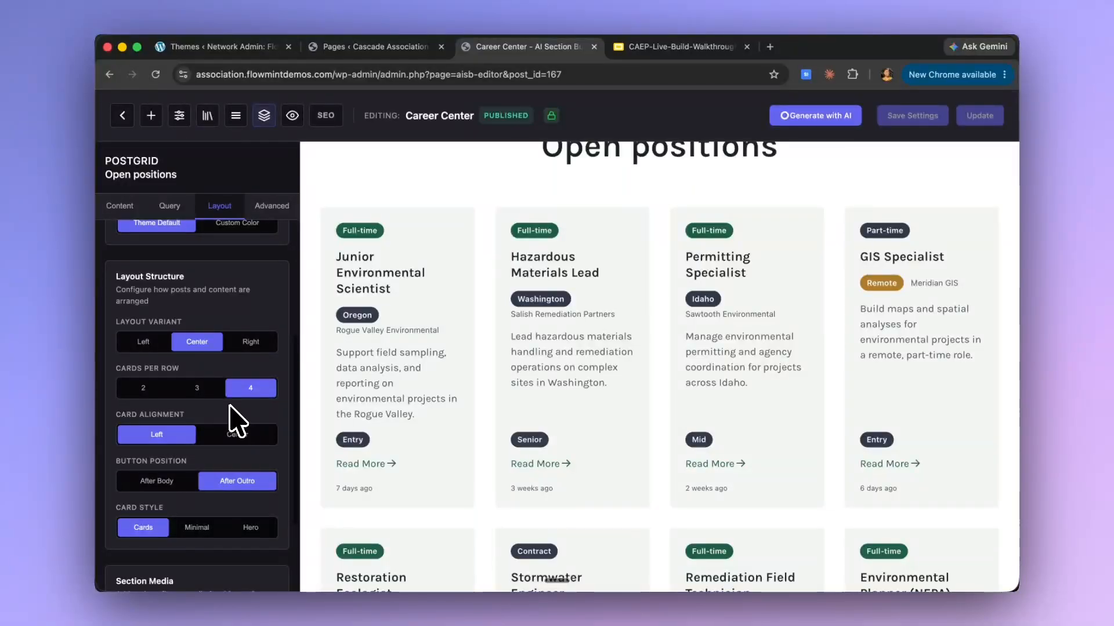
pyautogui.click(201, 390)
pyautogui.scroll(3, 699, 355)
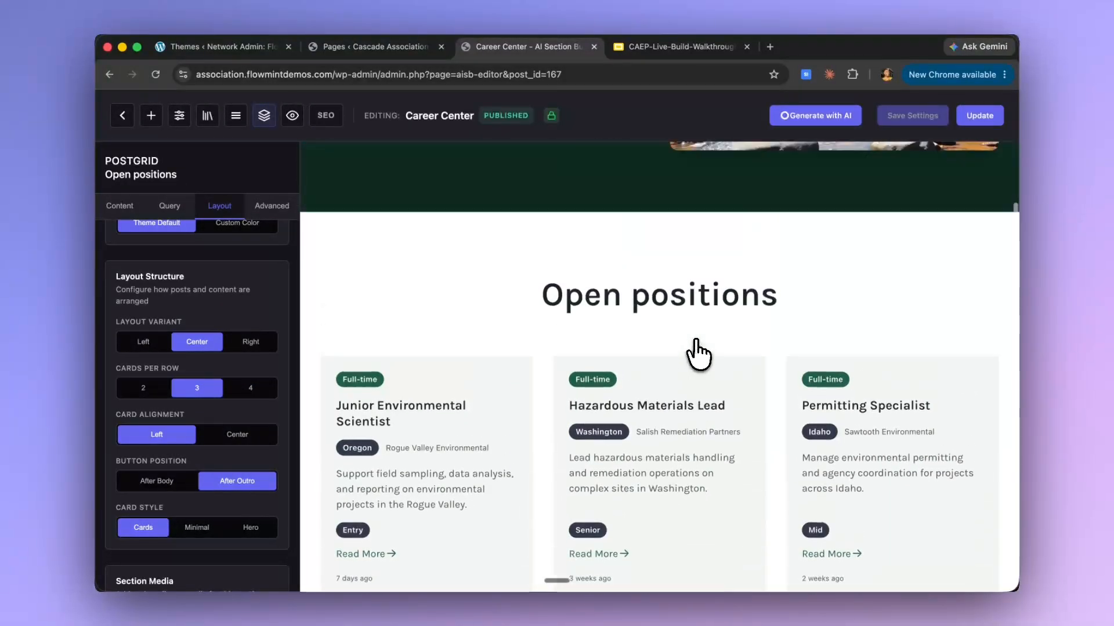
pyautogui.scroll(-4, 699, 355)
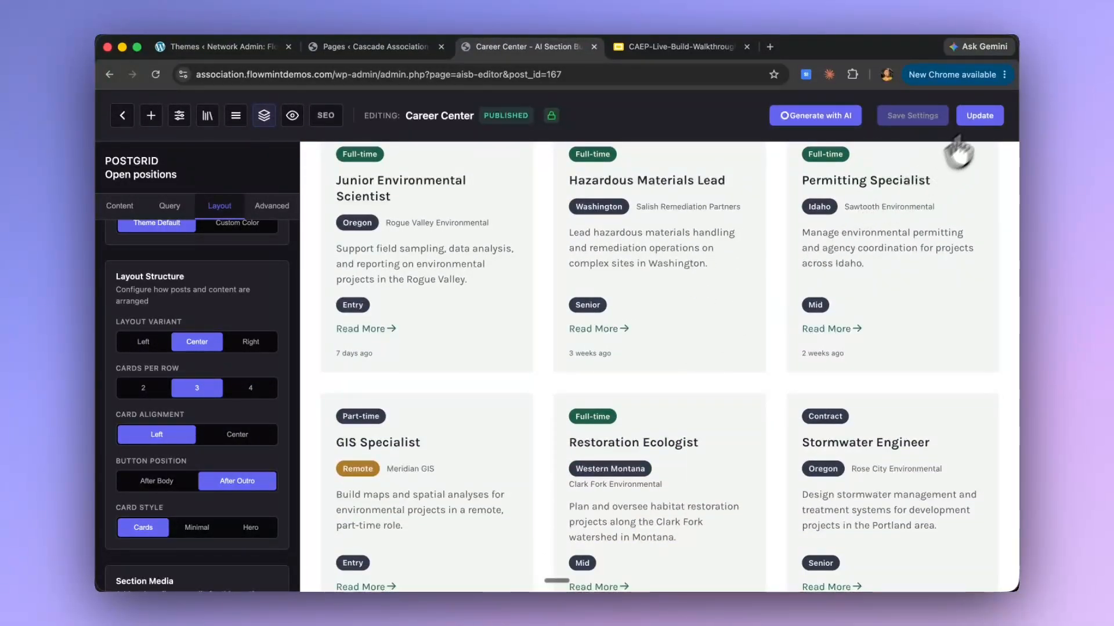
pyautogui.click(986, 116)
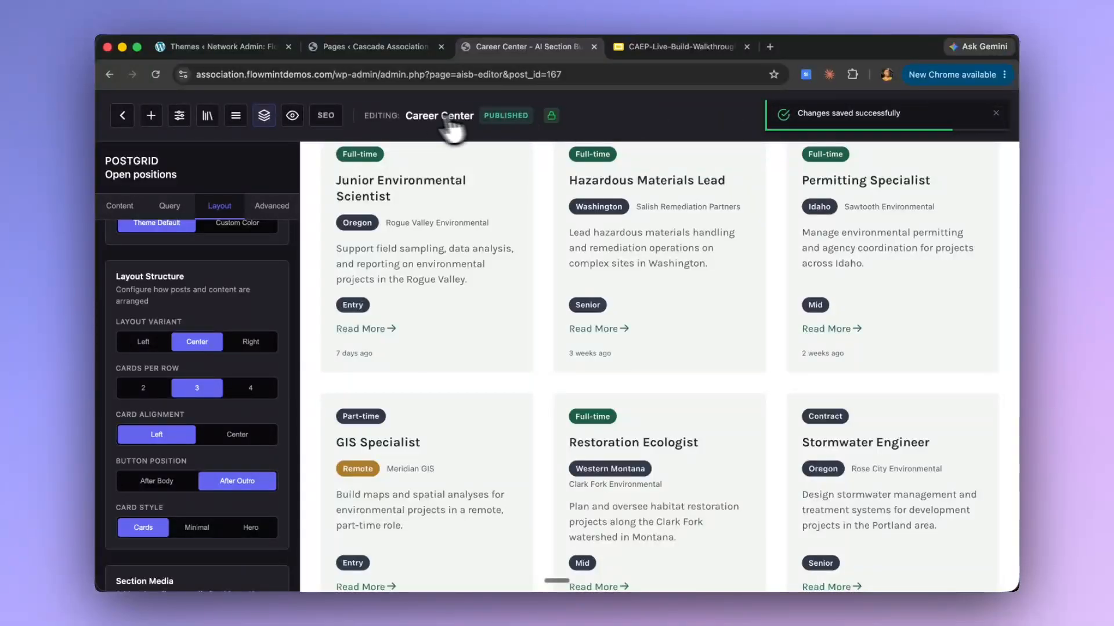
# - Preview the Career Center page and check the Open positions filters and job card layout
pyautogui.click(291, 116)
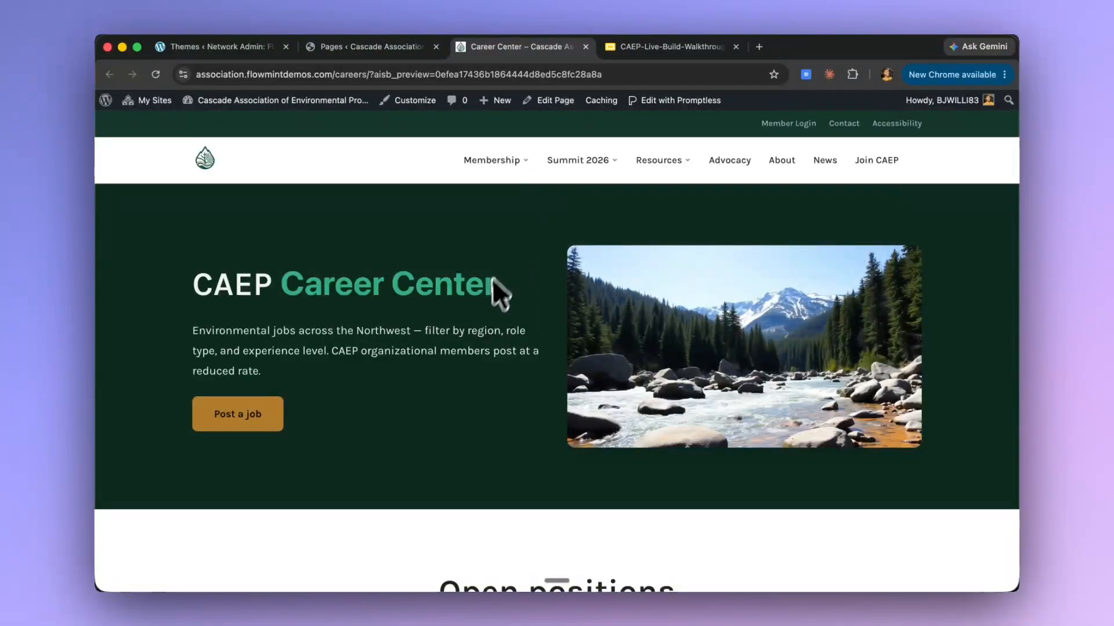
pyautogui.scroll(-12, 493, 296)
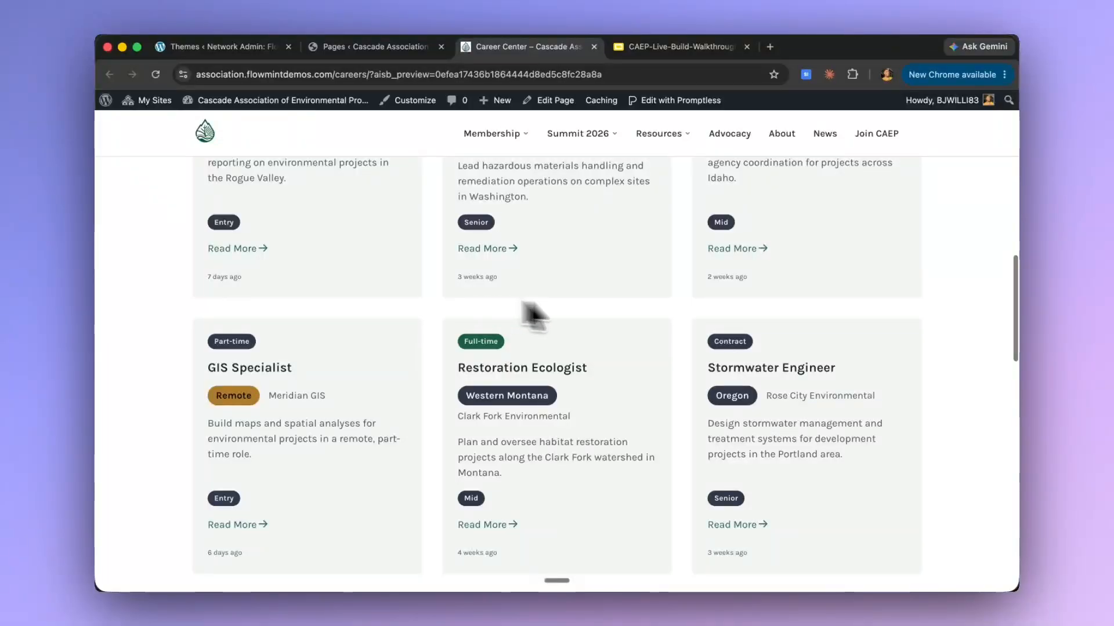
pyautogui.scroll(6, 701, 339)
pyautogui.scroll(-4, 703, 341)
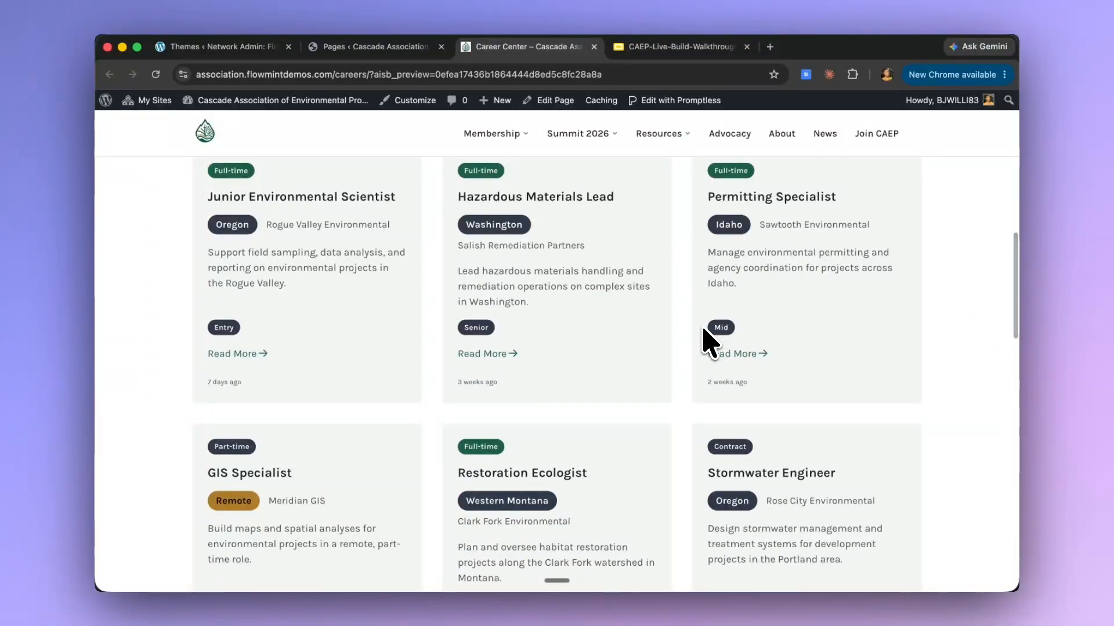
pyautogui.scroll(-4, 704, 339)
pyautogui.scroll(5, 704, 340)
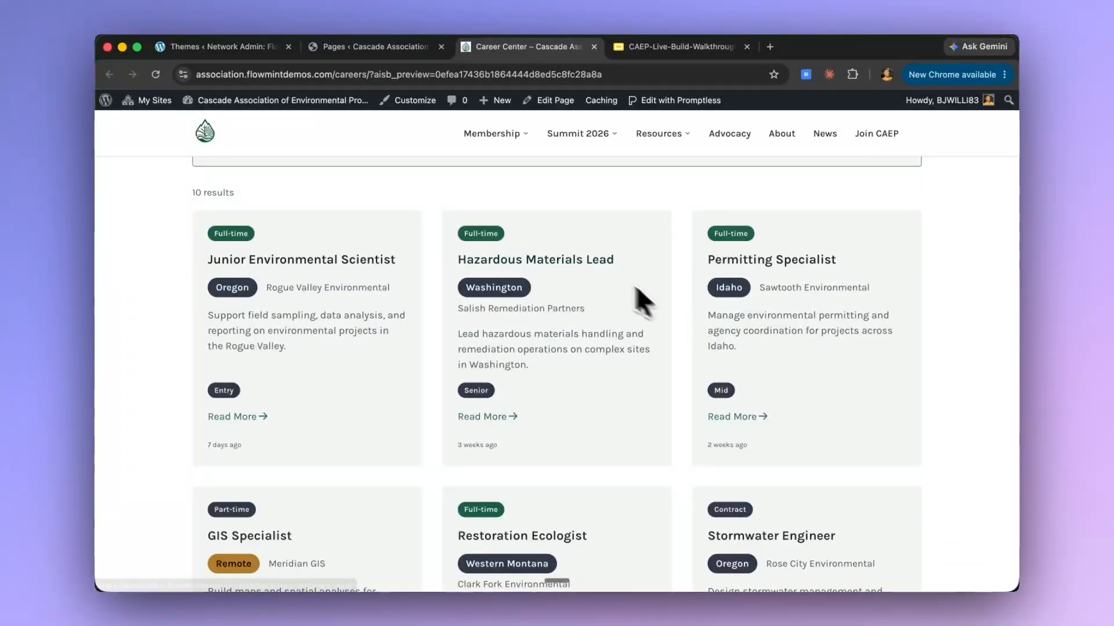
pyautogui.scroll(3, 607, 283)
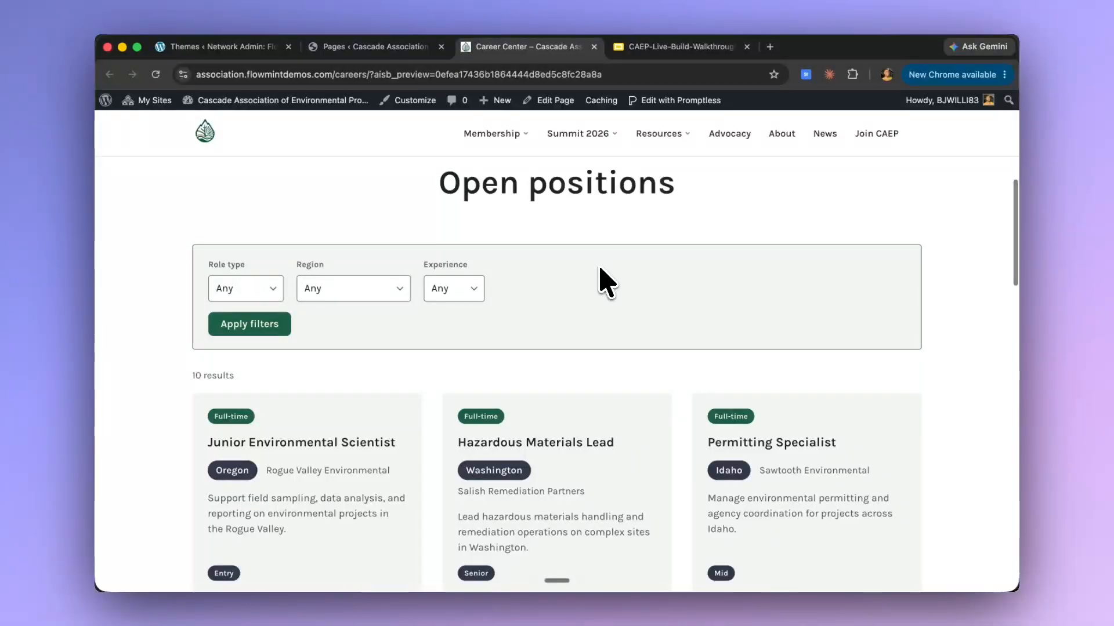
pyautogui.scroll(7, 606, 283)
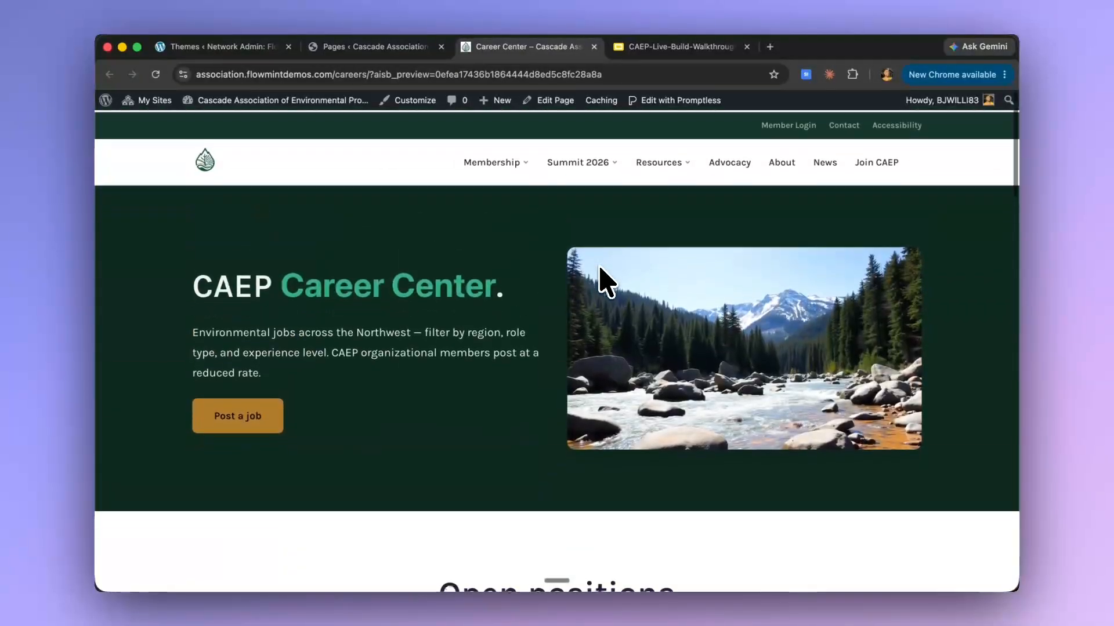
# - Open the News page from the site navigation and examine its category filters and article cards
pyautogui.moveTo(667, 173)
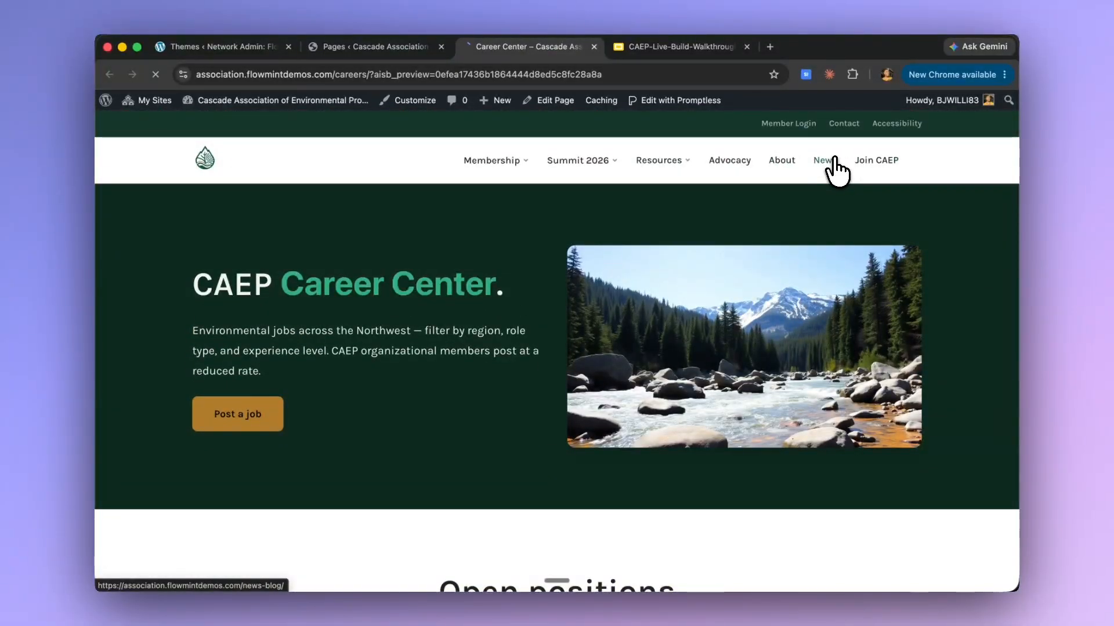
pyautogui.scroll(-5, 702, 348)
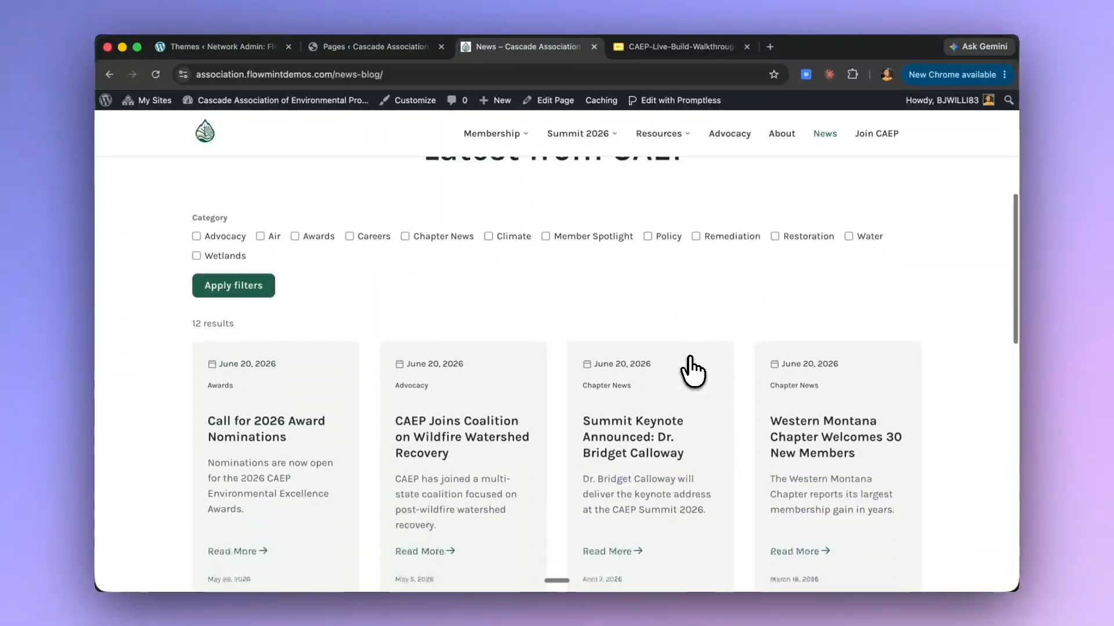
pyautogui.scroll(-5, 692, 372)
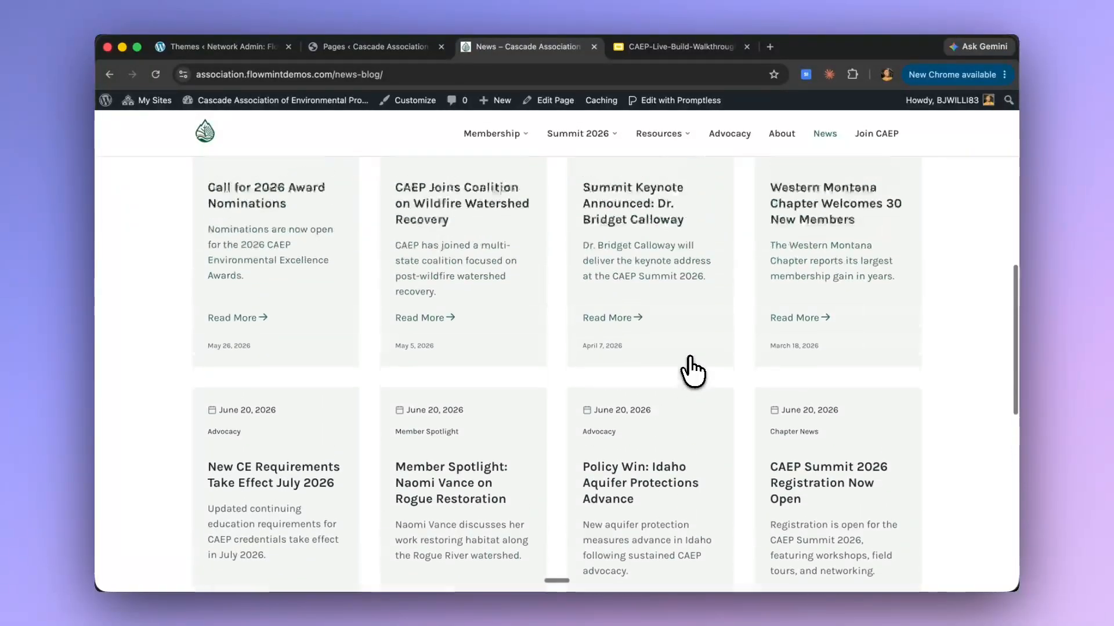
pyautogui.scroll(5, 692, 371)
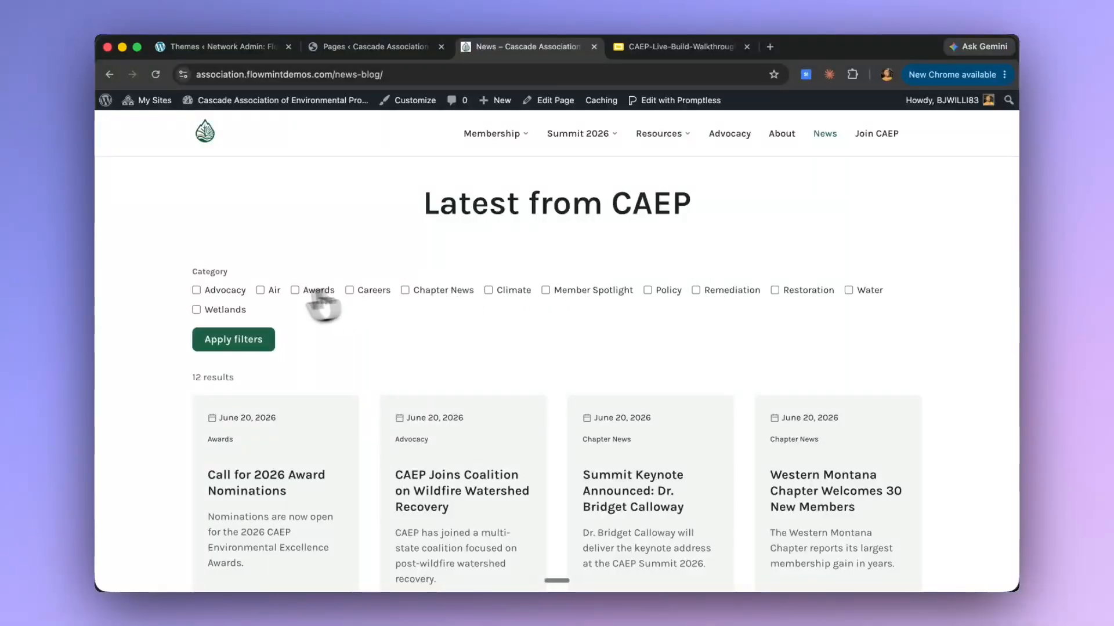
# - Filter the news articles by the Chapter News category, review the matching cards, and add the Member Spotlight category
pyautogui.click(405, 290)
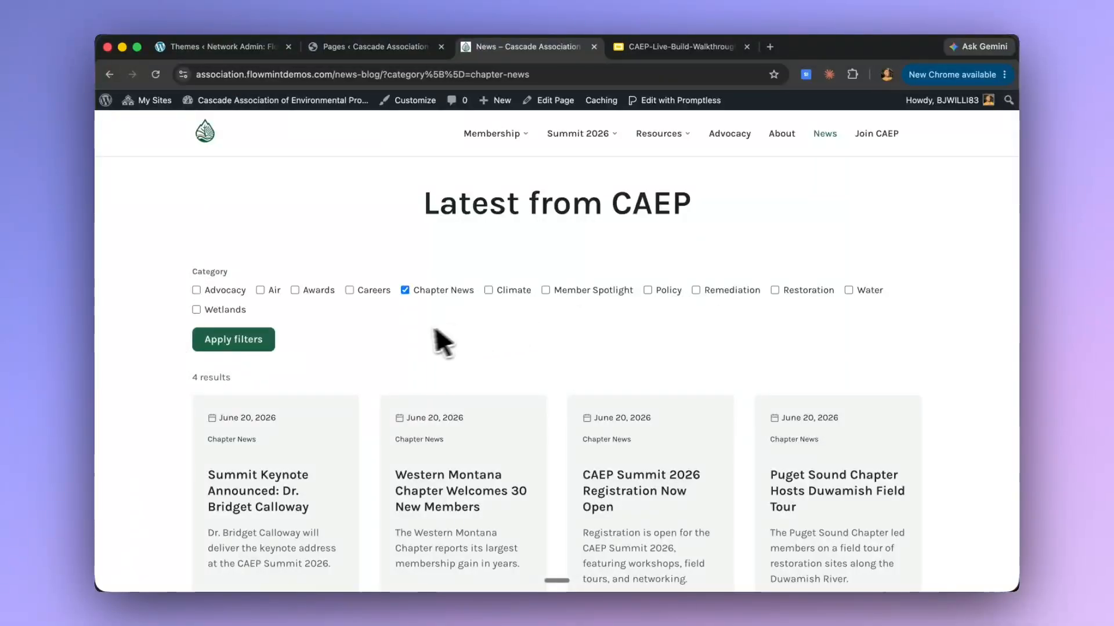
pyautogui.scroll(-5, 429, 342)
pyautogui.scroll(5, 413, 335)
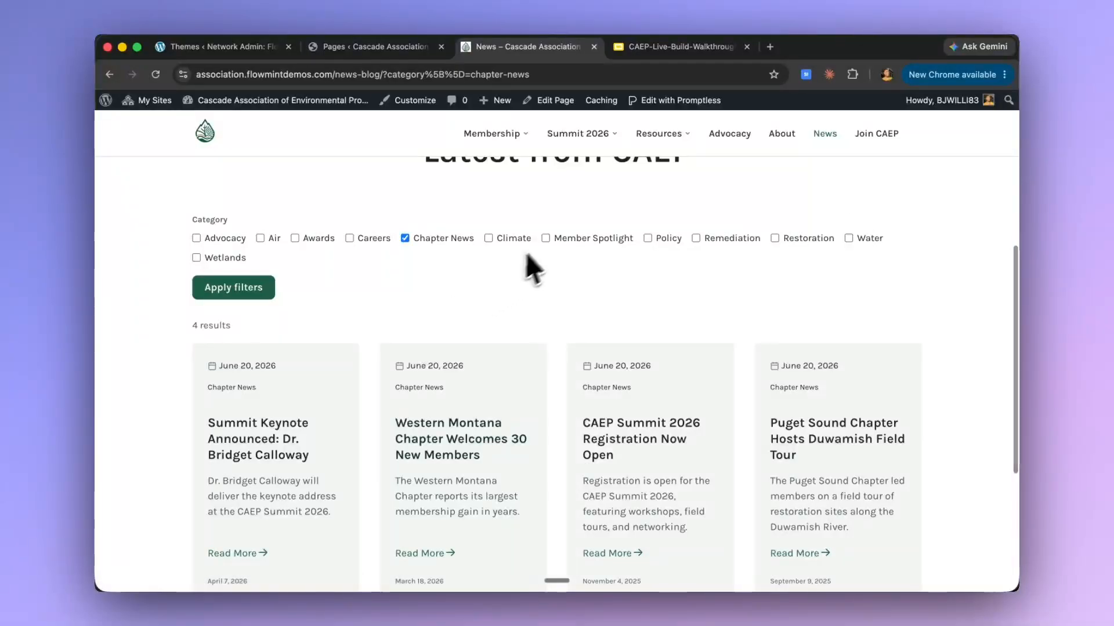
pyautogui.click(545, 238)
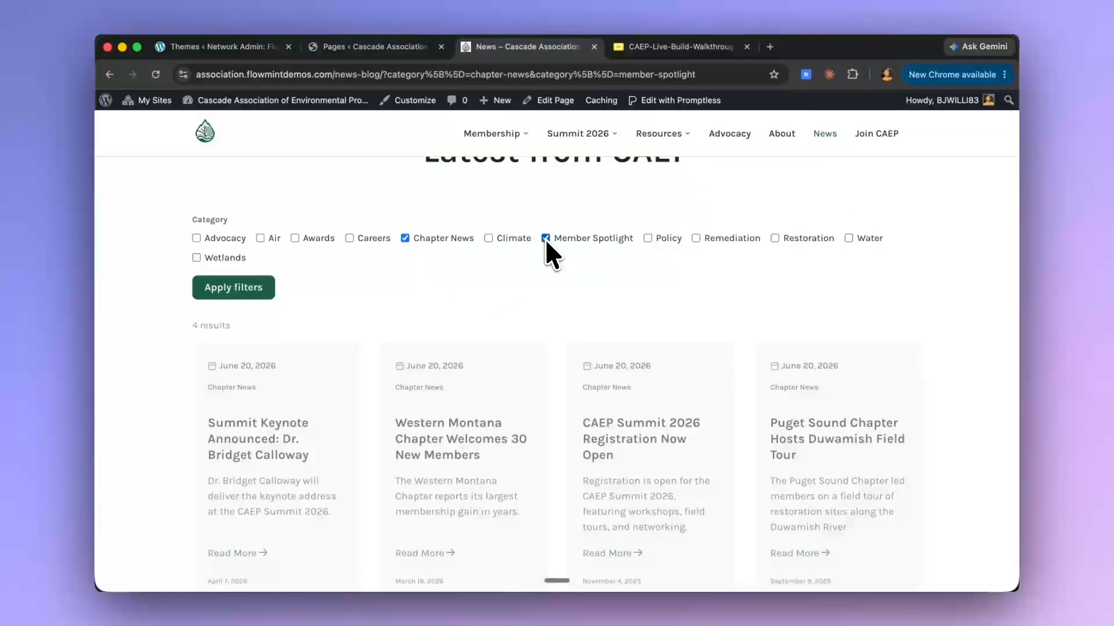
# - Open the Western Montana Chapter new members article and review its body text and related articles
pyautogui.click(437, 443)
pyautogui.scroll(-3, 436, 443)
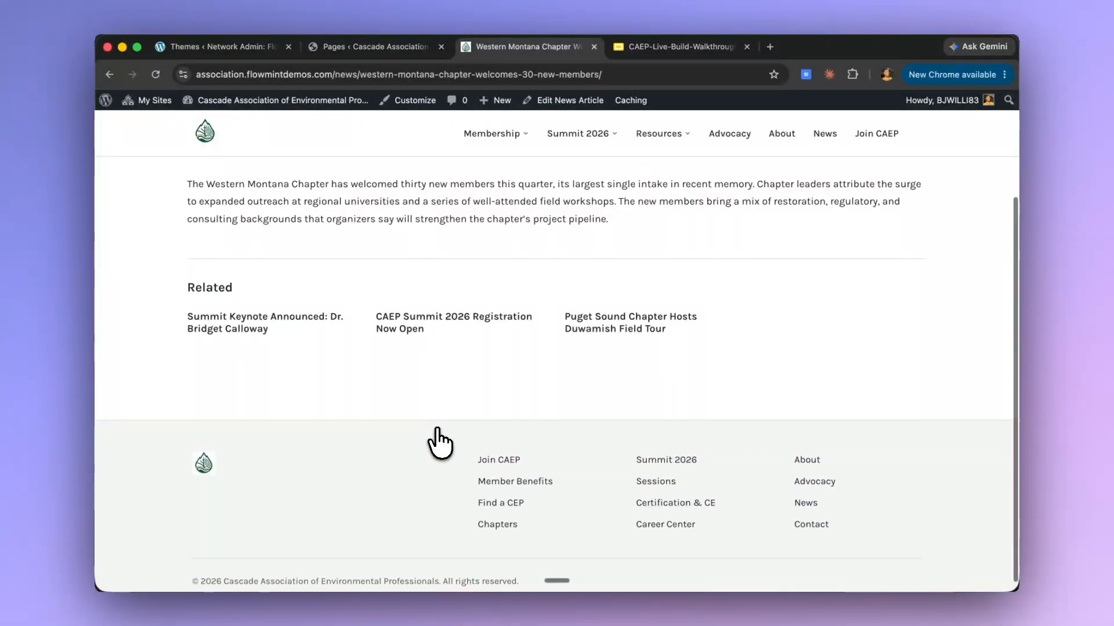
pyautogui.scroll(3, 493, 331)
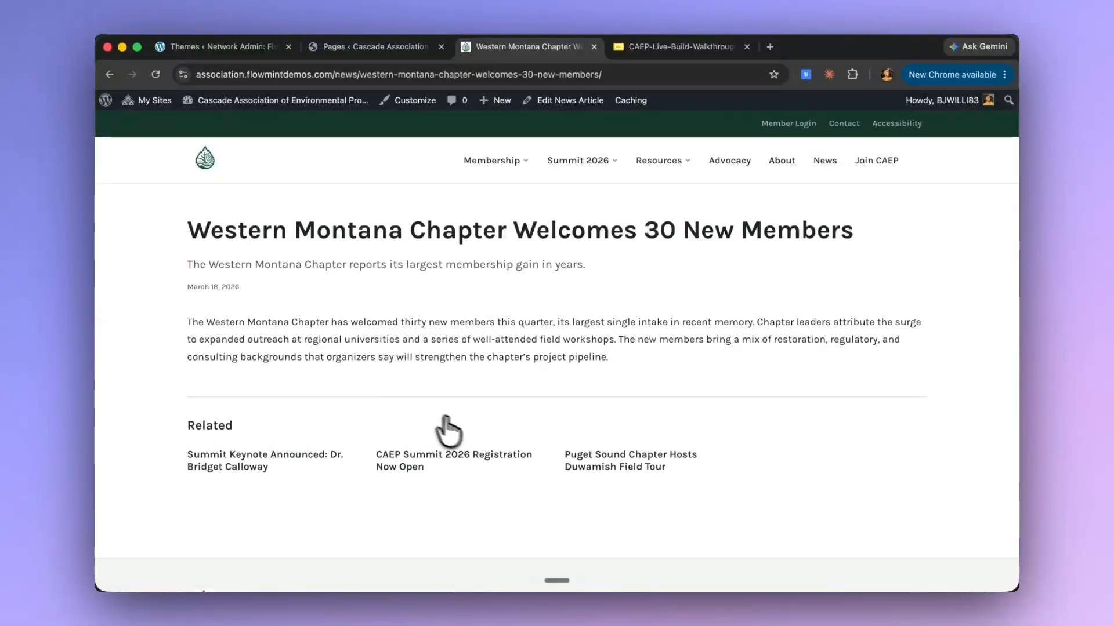
# - Open the Membership page from the site navigation and review the membership tier cards with their prices and benefits
pyautogui.scroll(1, 545, 463)
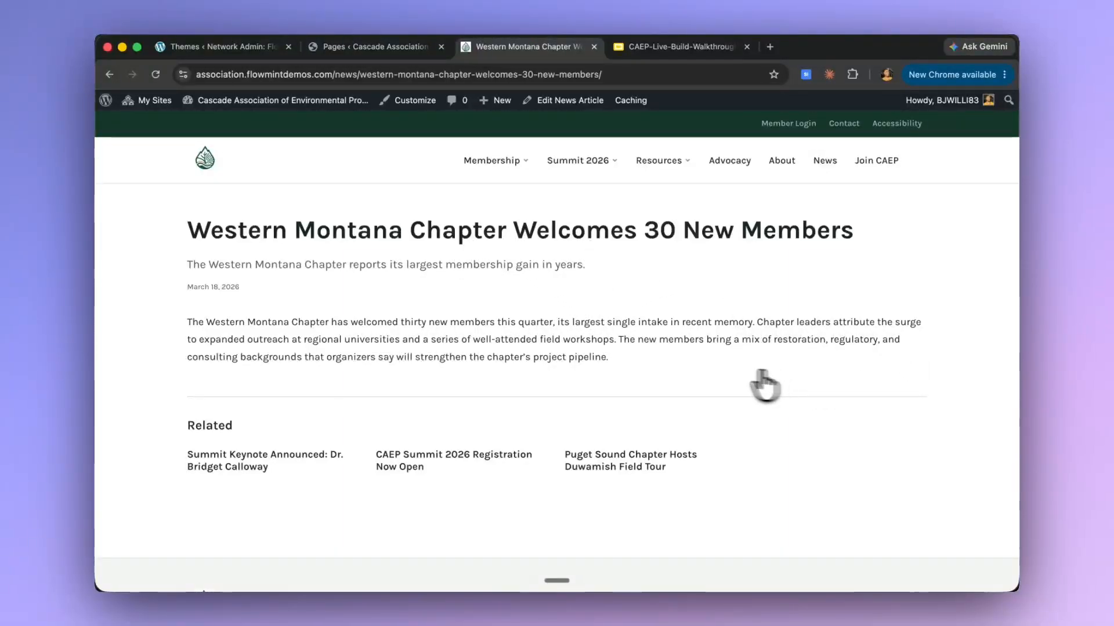
pyautogui.scroll(1, 694, 357)
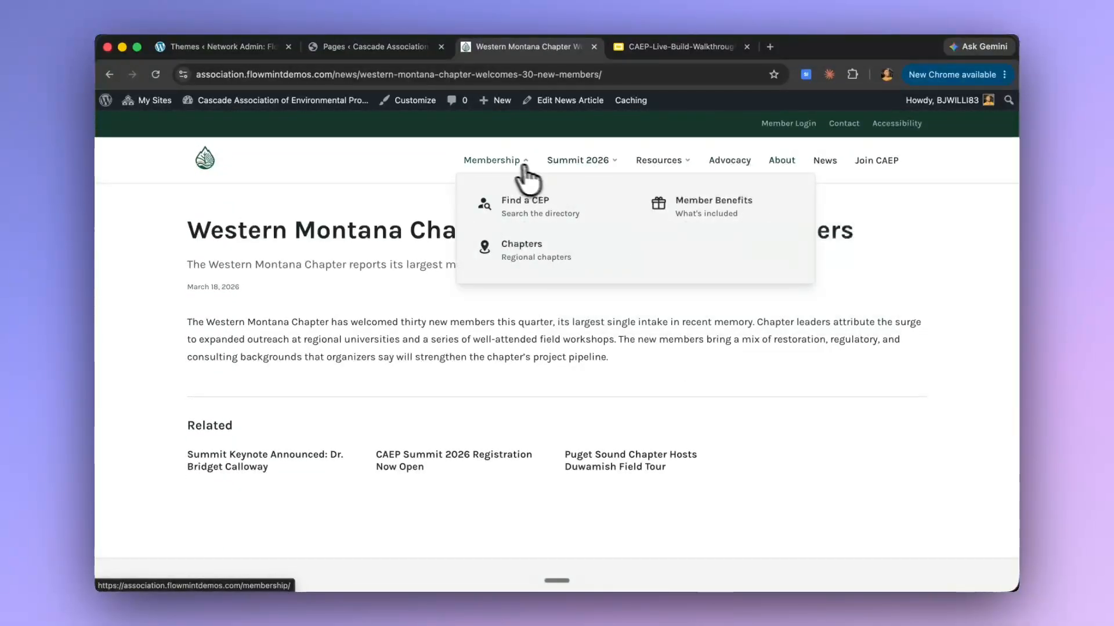
pyautogui.click(502, 168)
pyautogui.scroll(-12, 472, 335)
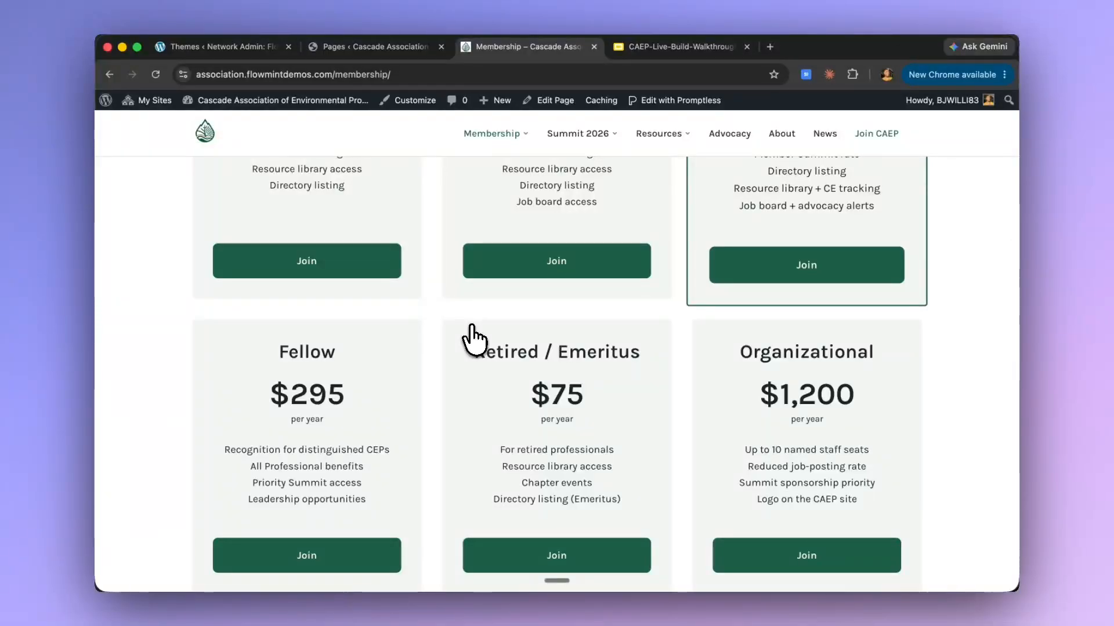
# - Switch to Claude Desktop, review the remaining phases, and reply "proceed" to continue the build into Phase 6 (forms)
pyautogui.press('super+Tab')
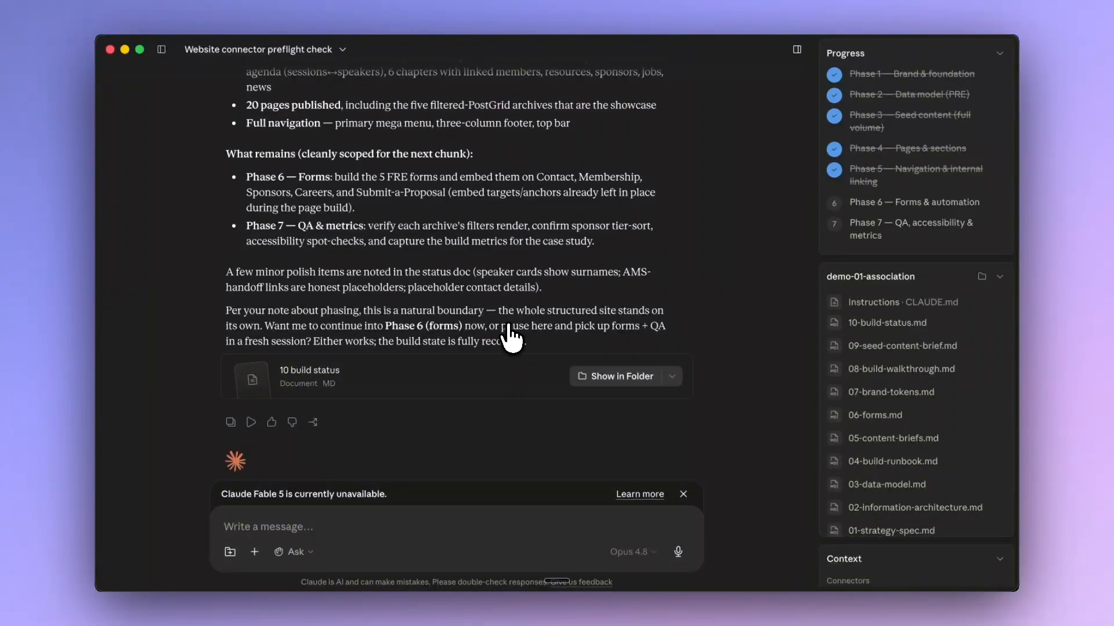
pyautogui.scroll(3, 511, 336)
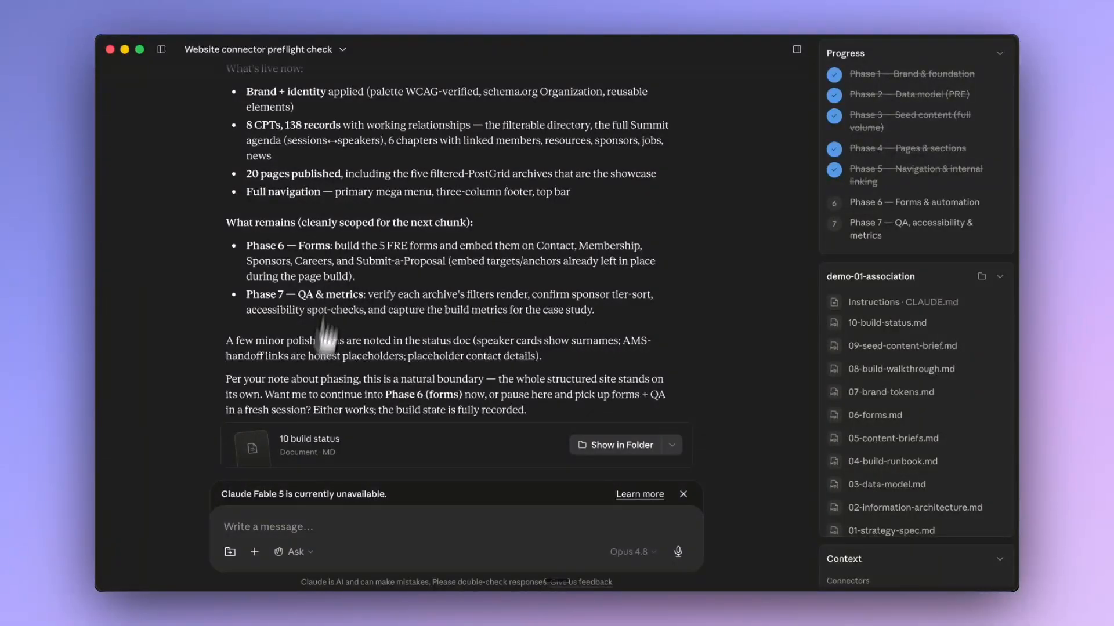
pyautogui.click(285, 525)
pyautogui.write('proceed')
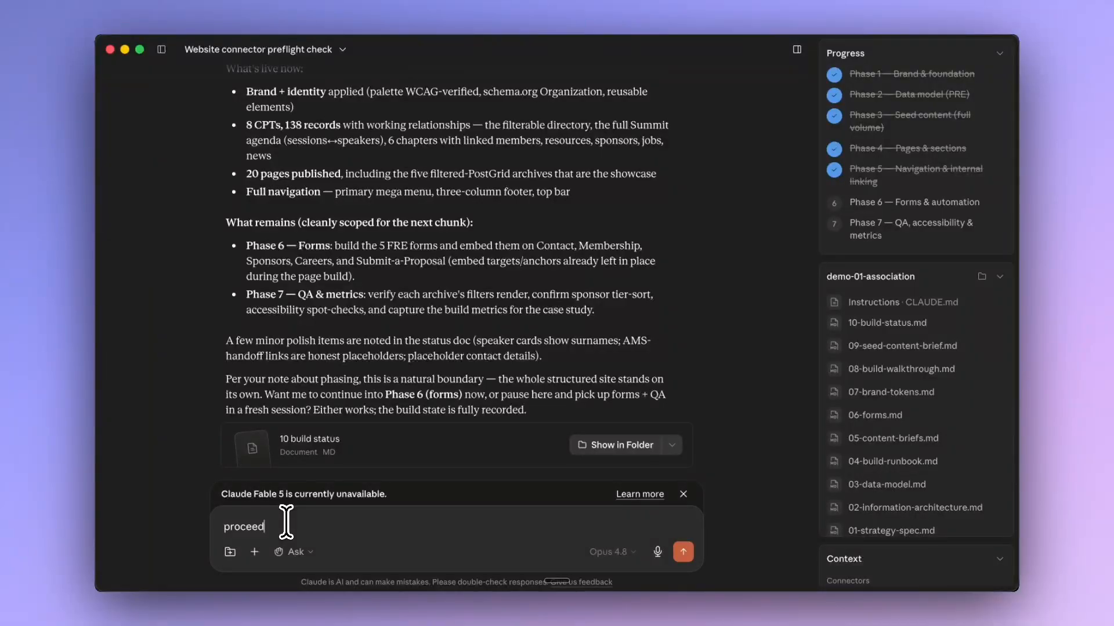
pyautogui.press('Return')
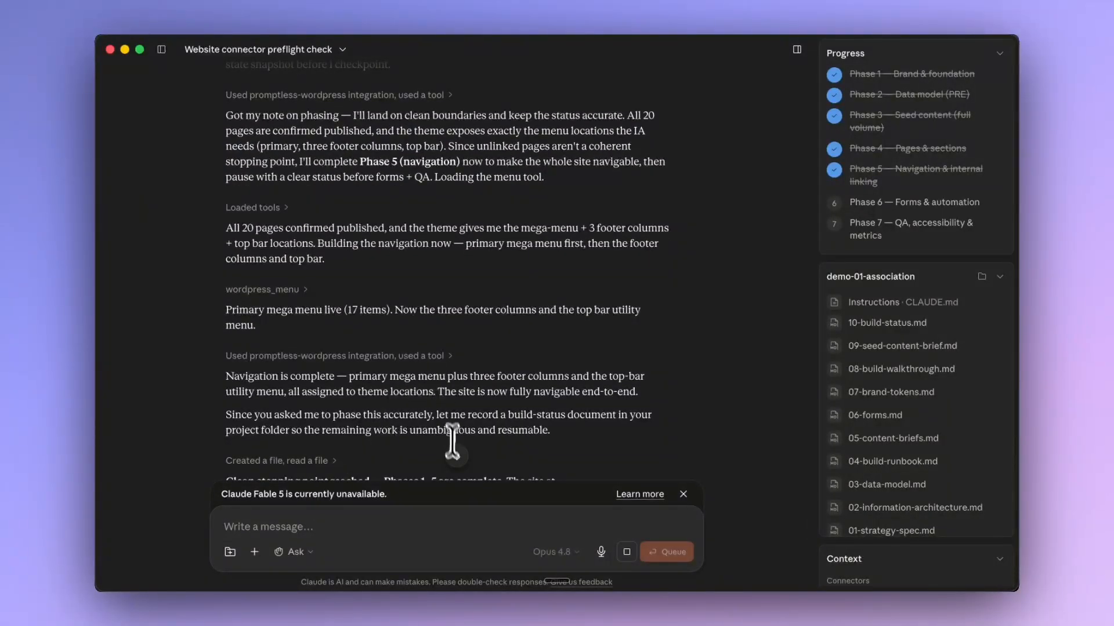
pyautogui.click(456, 456)
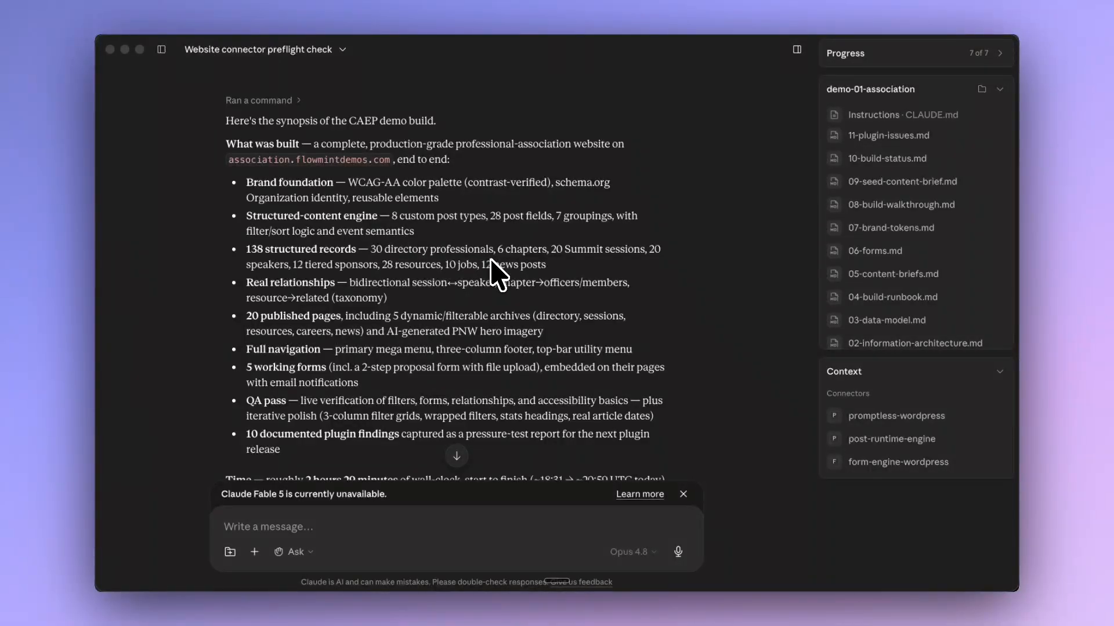
# - Read Claude's synopsis of the CAEP demo build, covering what was built, the time taken and the case study framing
pyautogui.scroll(-1, 490, 273)
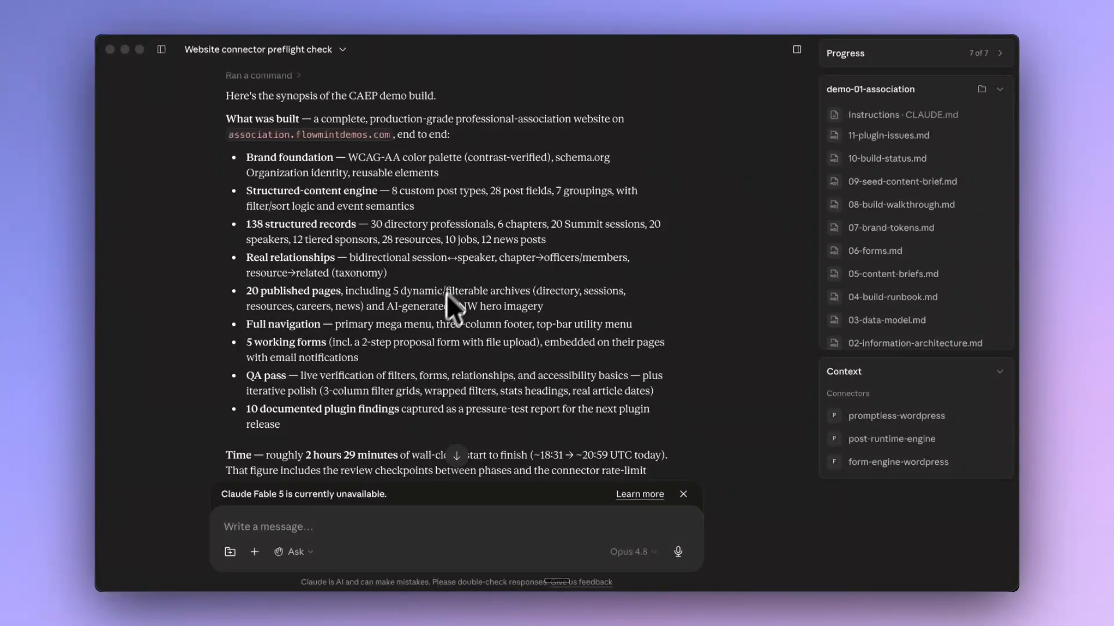
pyautogui.scroll(-3, 421, 348)
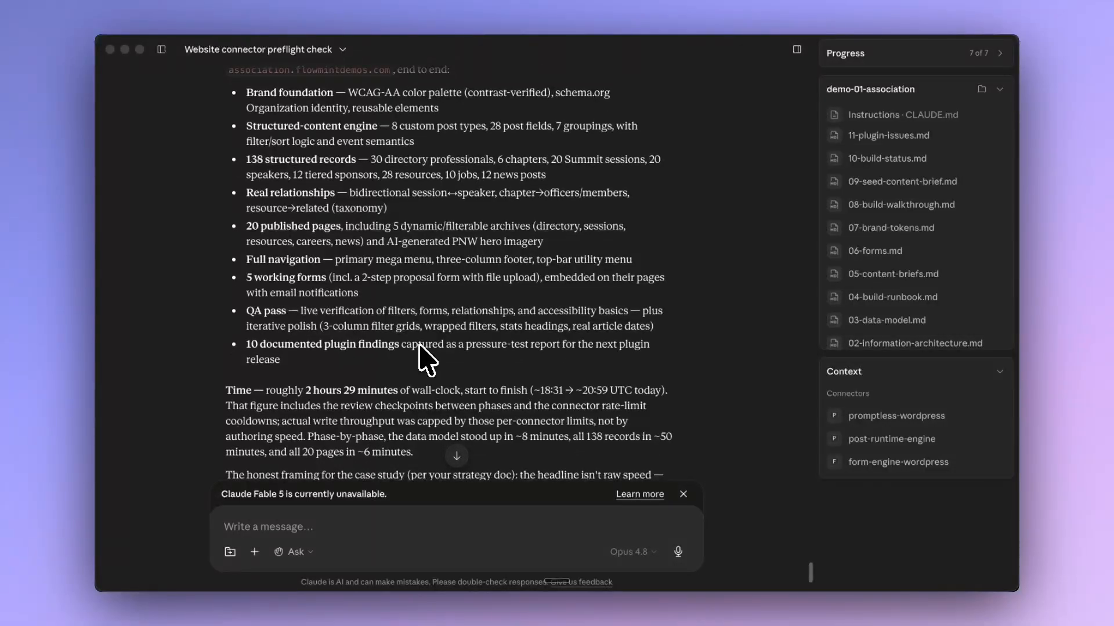
pyautogui.scroll(-1, 419, 346)
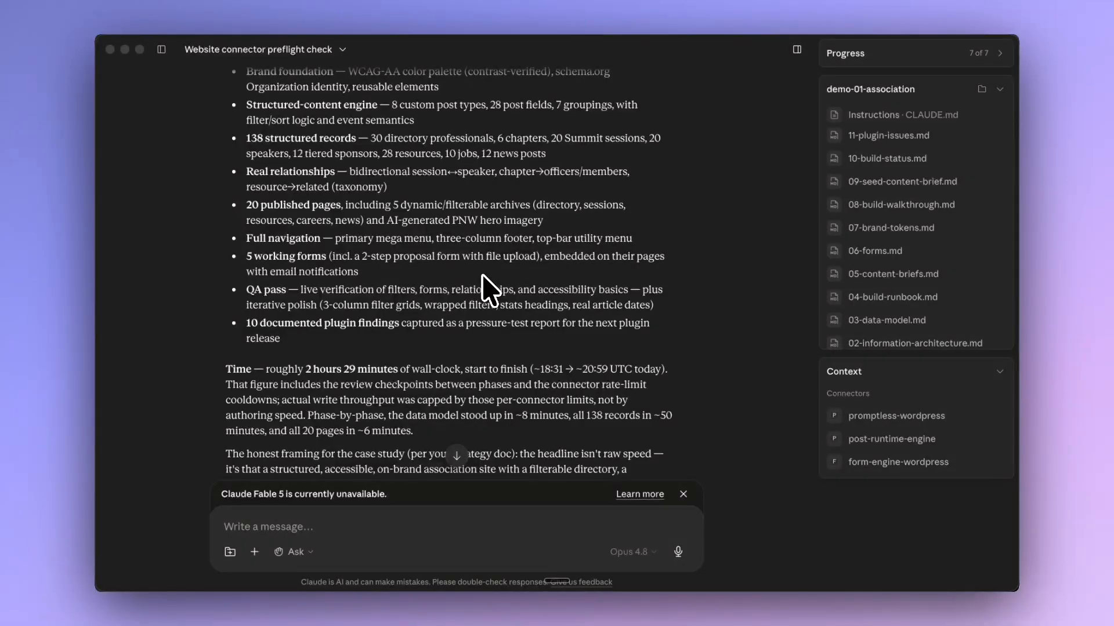
pyautogui.scroll(-2, 488, 290)
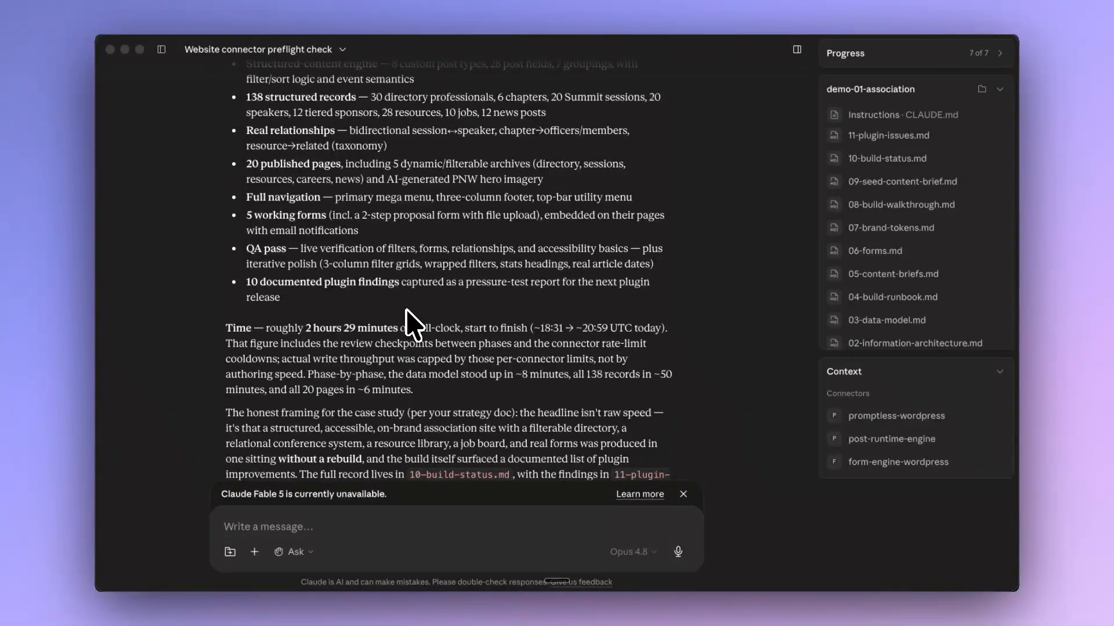
# - Switch to Google Chrome and review the finished home page from the hero through the stats, news and sponsor sections to the footer
pyautogui.press('super+Tab')
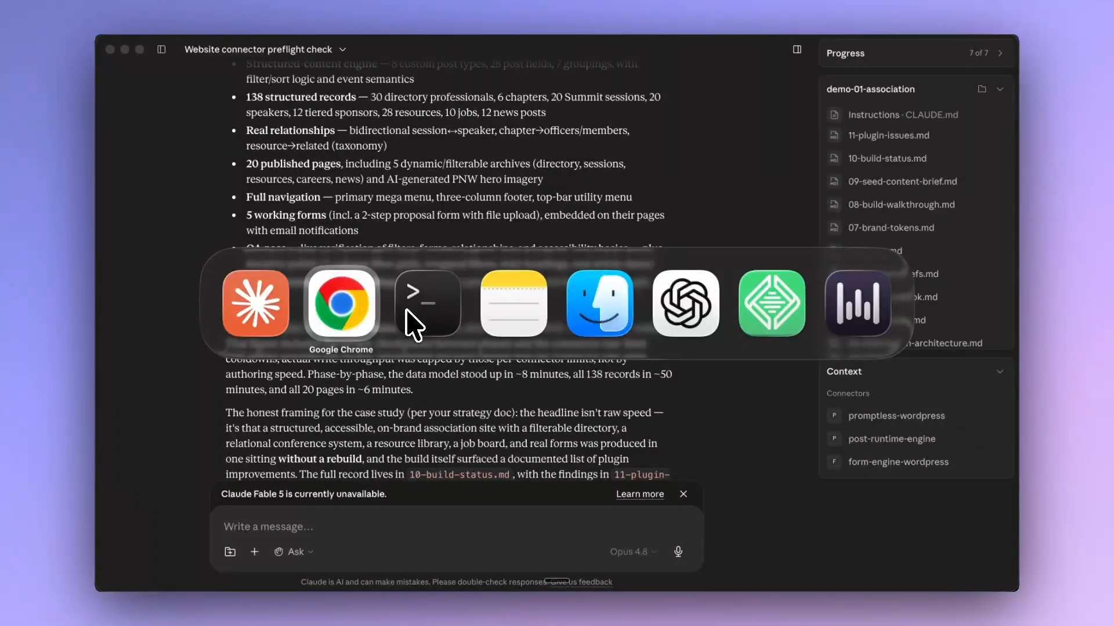
pyautogui.scroll(-1, 435, 232)
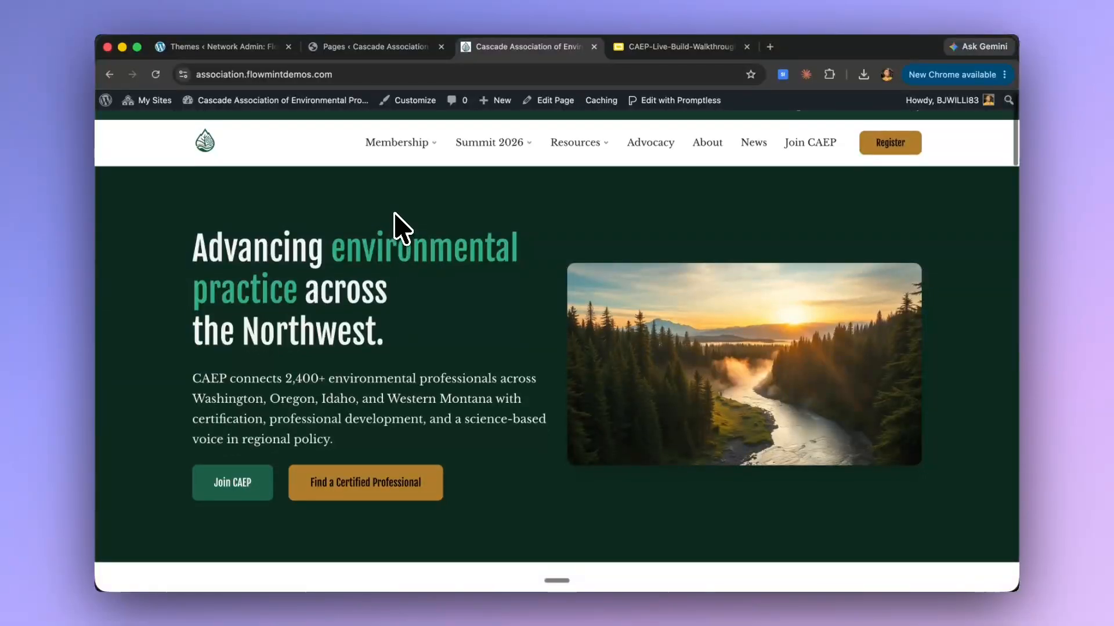
pyautogui.scroll(-3, 395, 214)
pyautogui.scroll(-5, 395, 216)
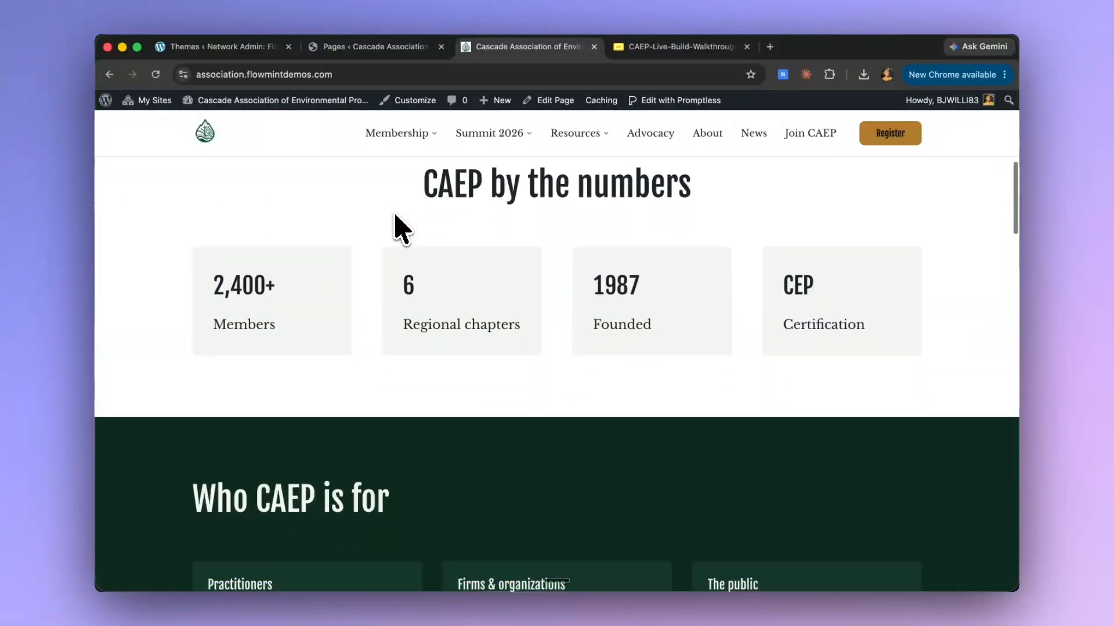
pyautogui.scroll(-5, 394, 221)
pyautogui.scroll(-3, 395, 221)
pyautogui.moveTo(425, 125)
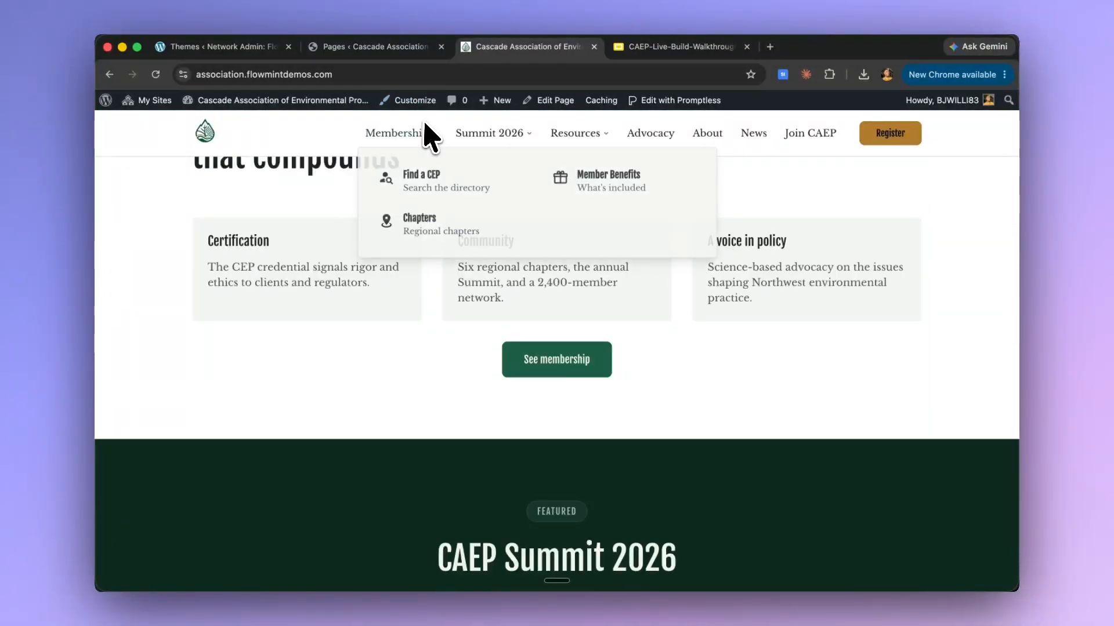
pyautogui.scroll(-10, 428, 325)
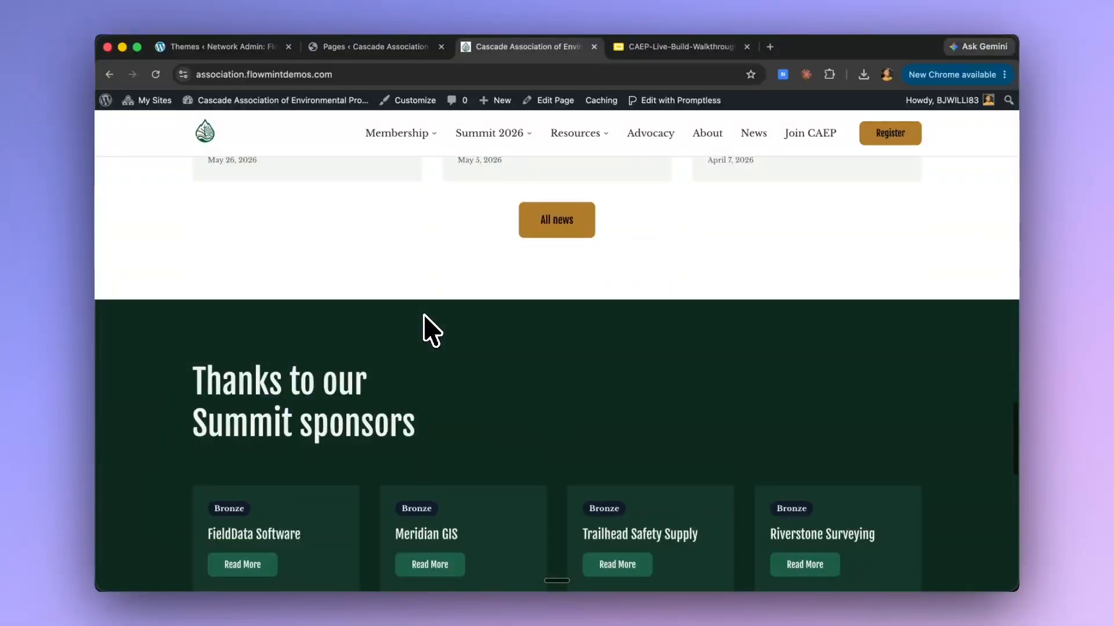
pyautogui.scroll(-10, 425, 316)
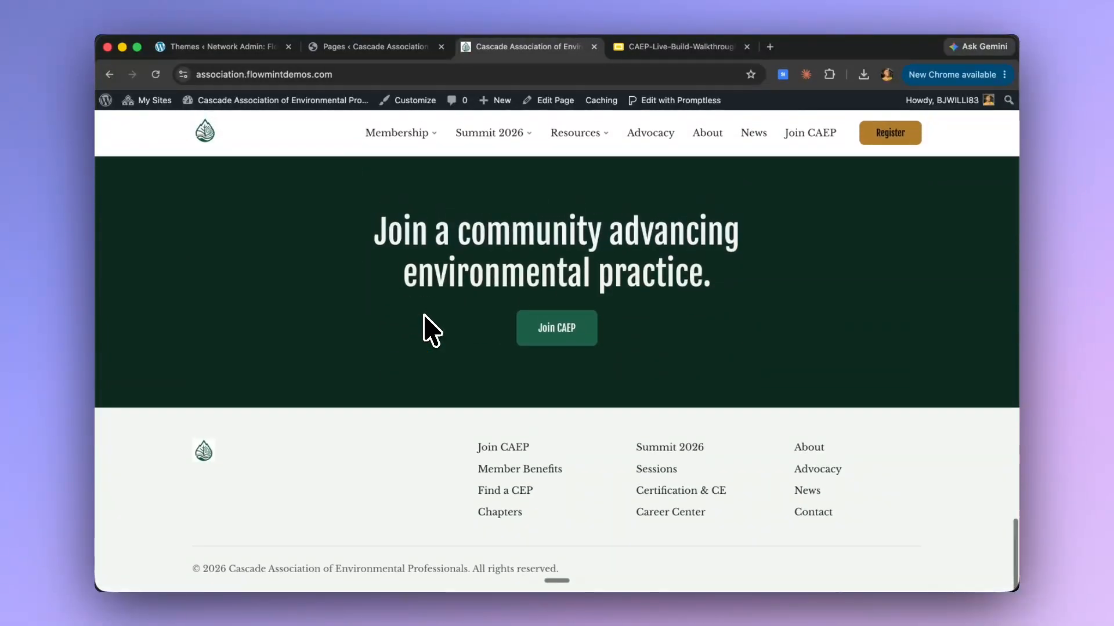
pyautogui.scroll(20, 425, 316)
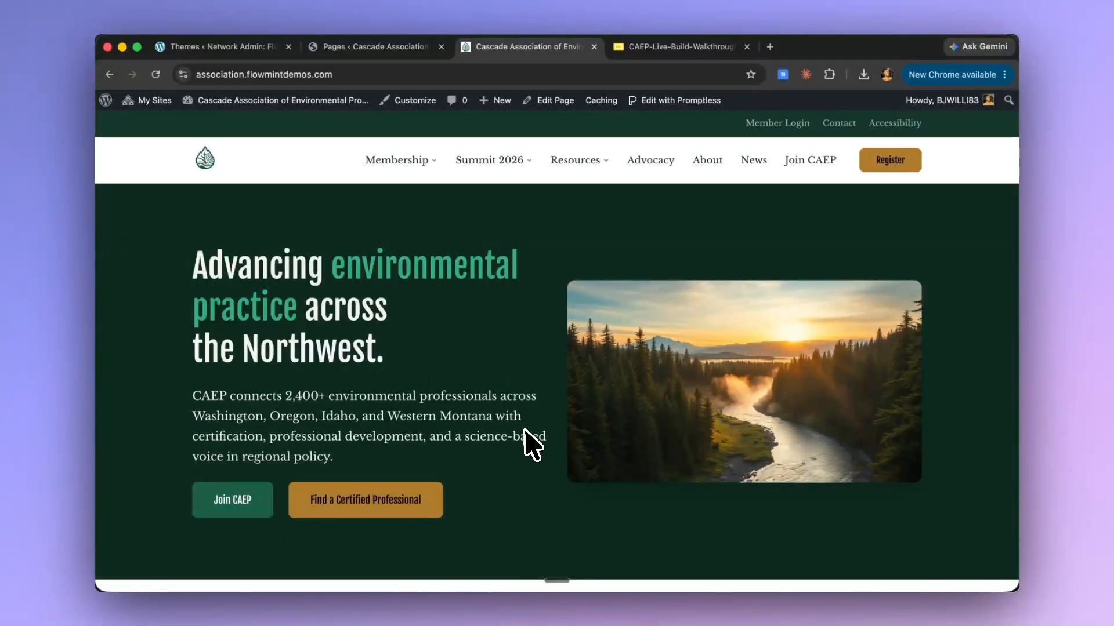